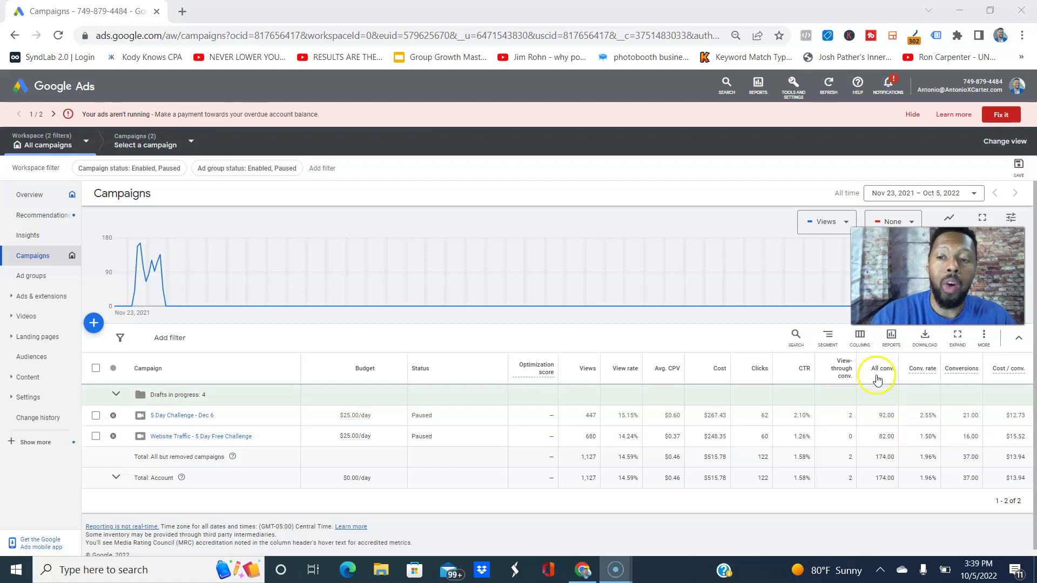
- Open the Optin step overview of the Bing Ads + ClickBank funnel in ClickFunnels
mouse_move(876, 377)
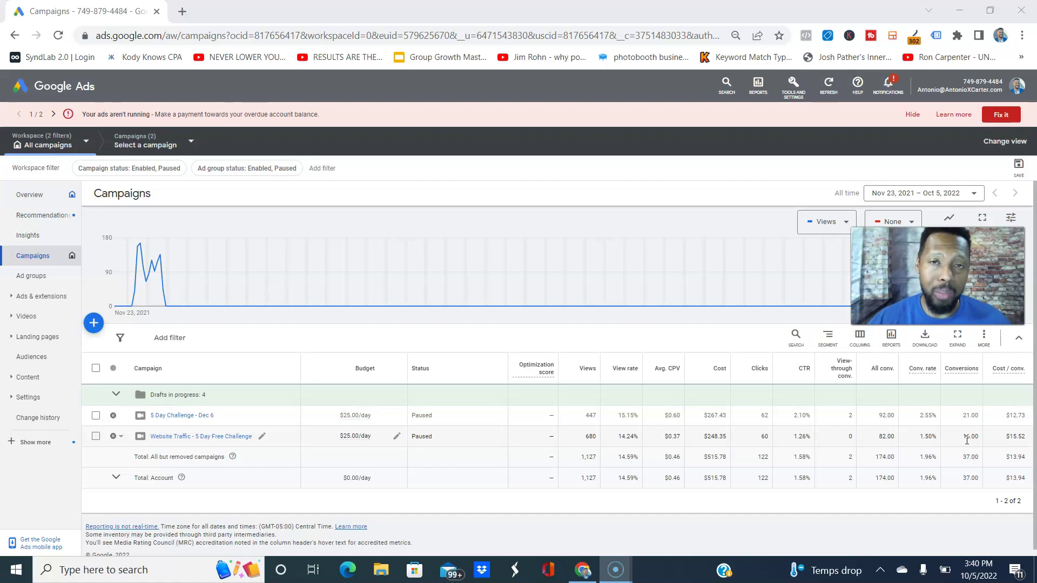
click(961, 439)
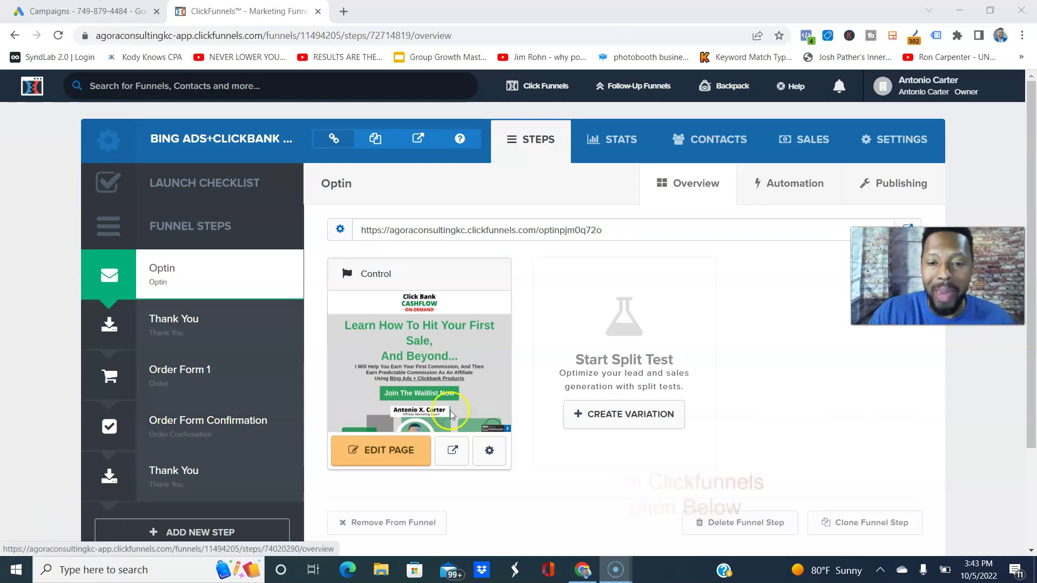
- Preview the optin page in a new tab and try its Join The Waitlist Now form
click(458, 453)
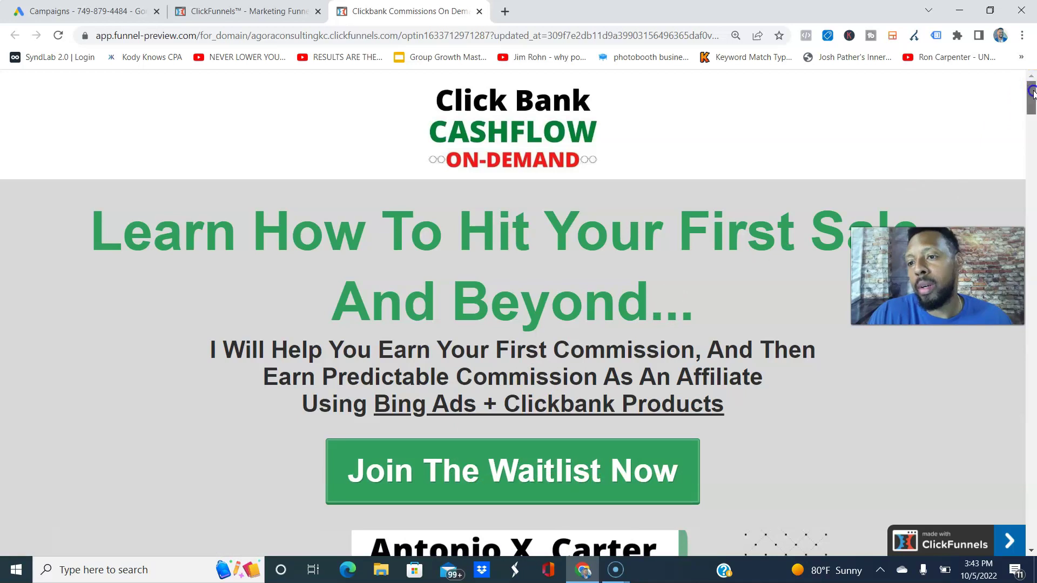
drag(1033, 92, 1033, 115)
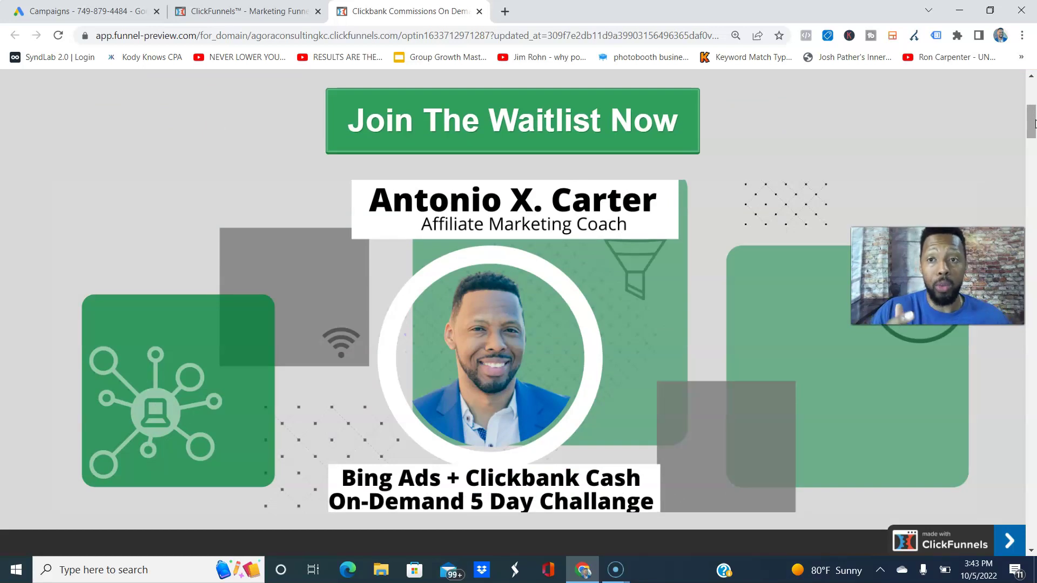
drag(1034, 123, 1035, 113)
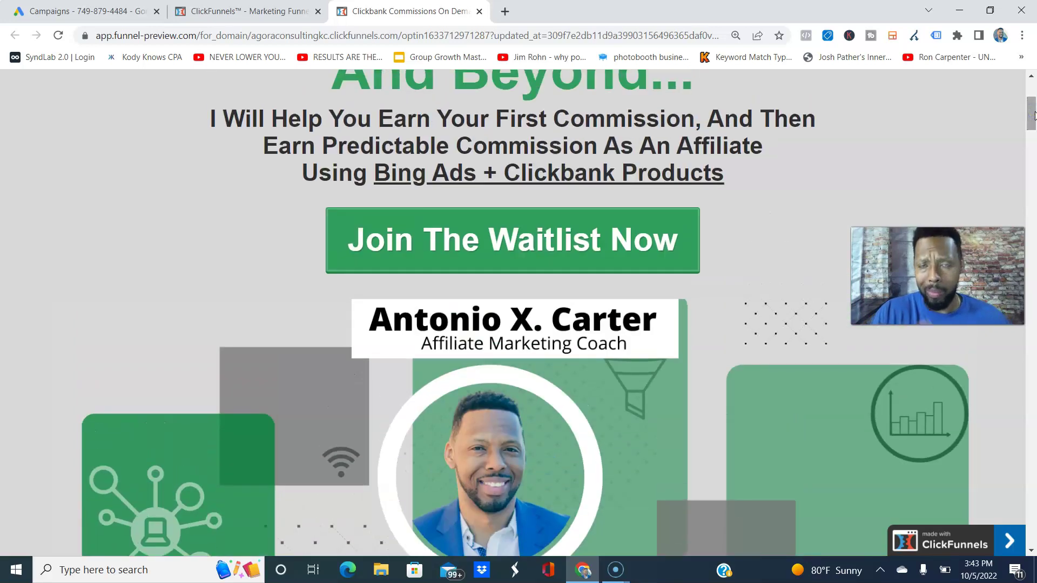
drag(1035, 115, 1033, 280)
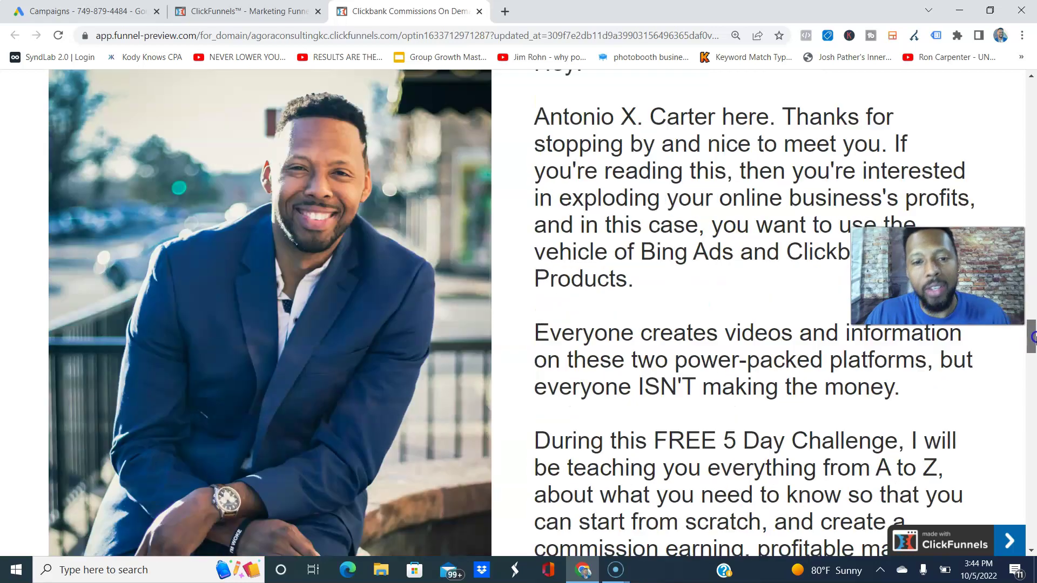
scroll(1033, 337, down, 15)
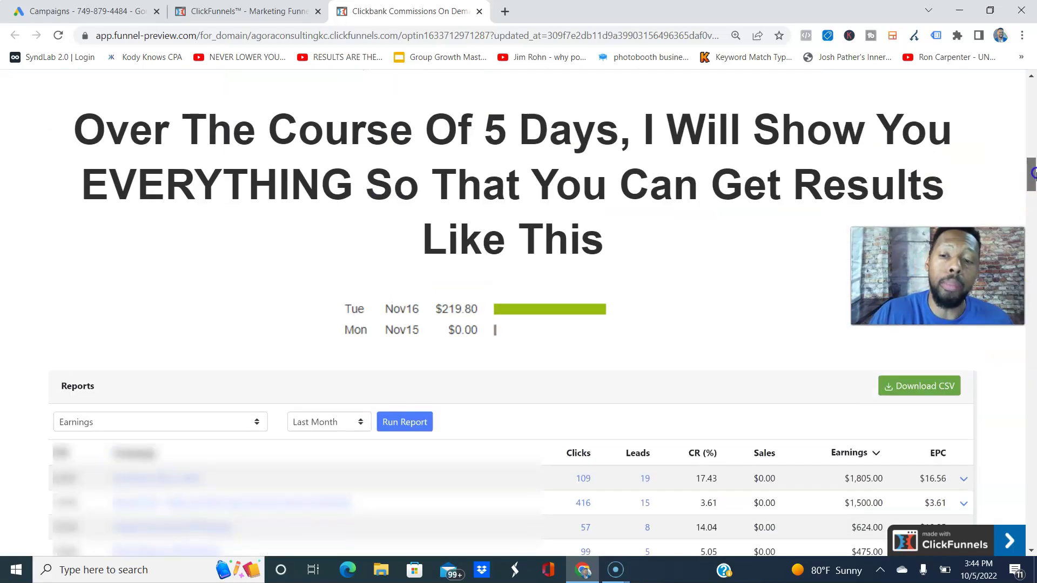
drag(1033, 174, 1034, 105)
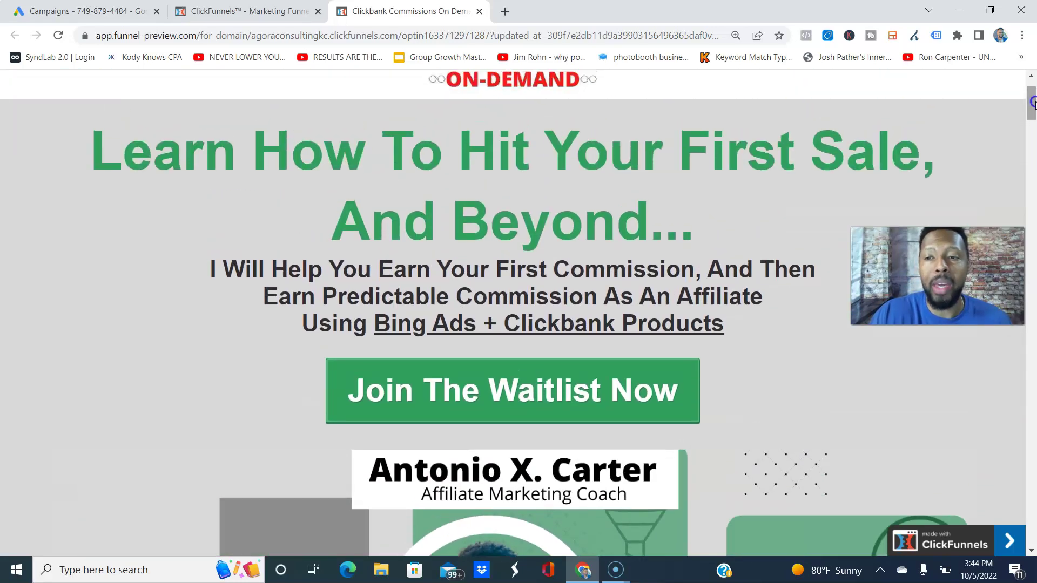
click(433, 388)
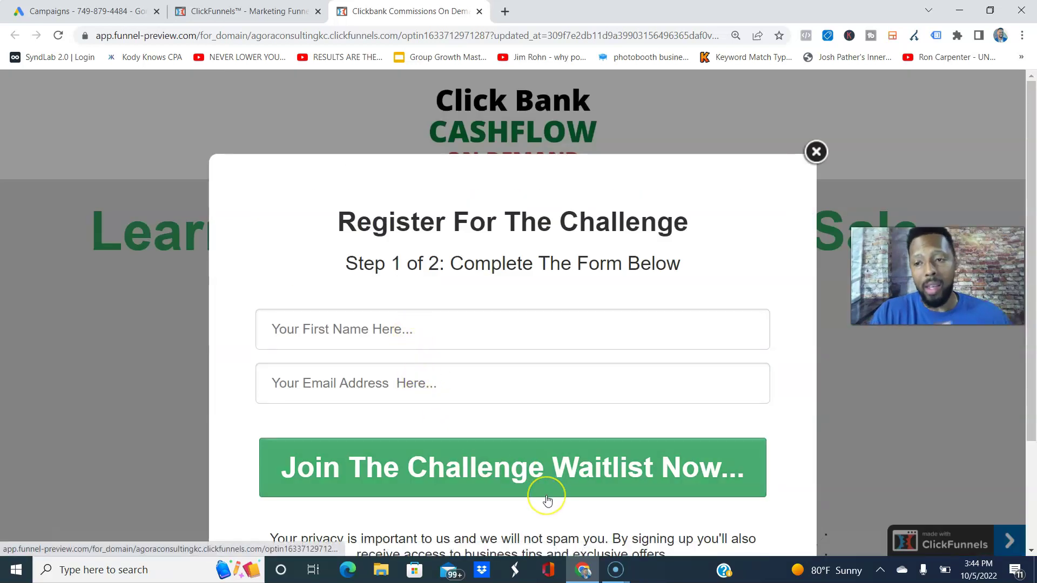
click(814, 162)
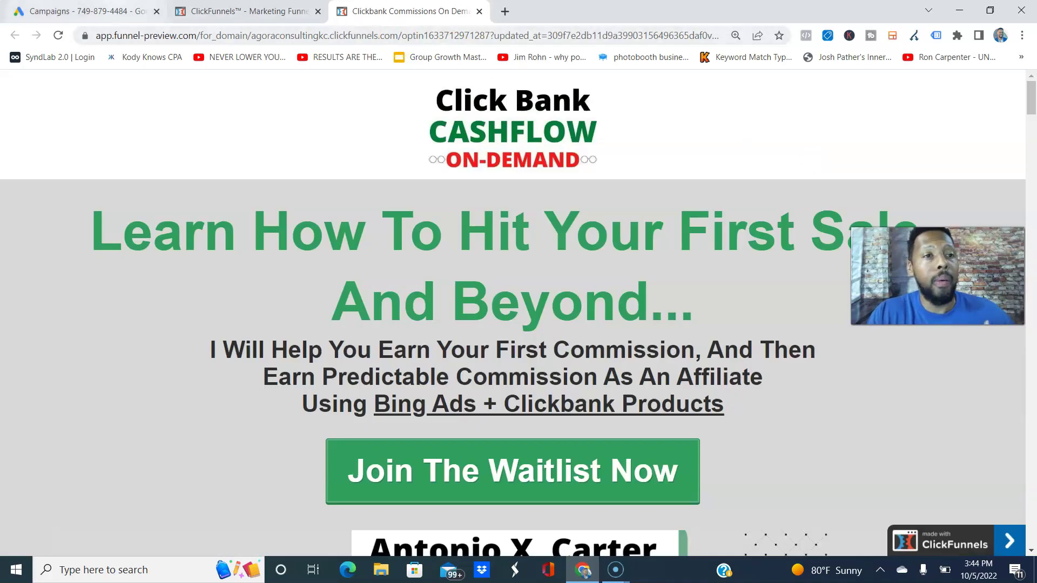
- Return to the funnel steps and select the Thank You step
click(87, 11)
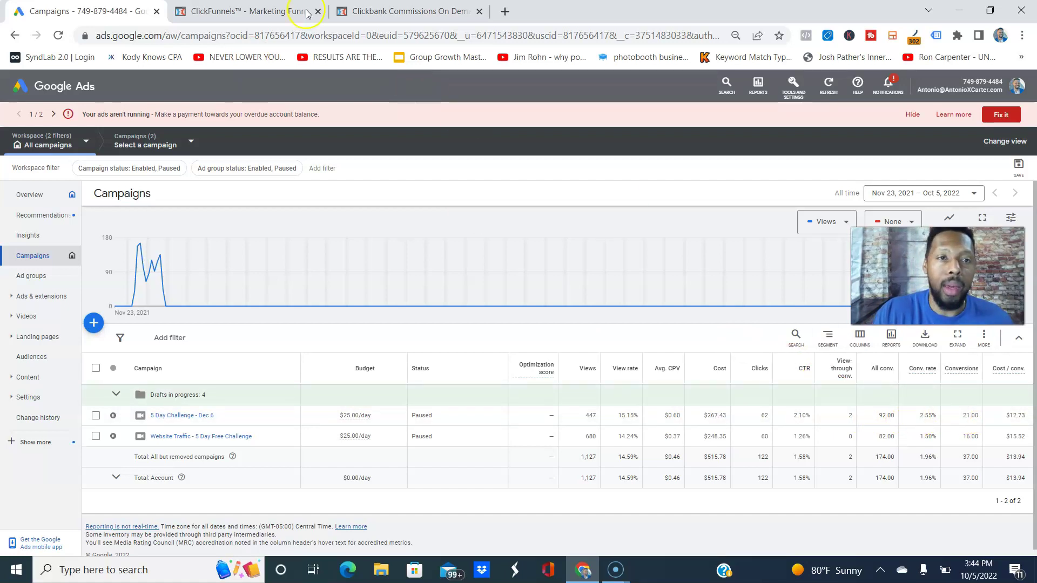
click(359, 10)
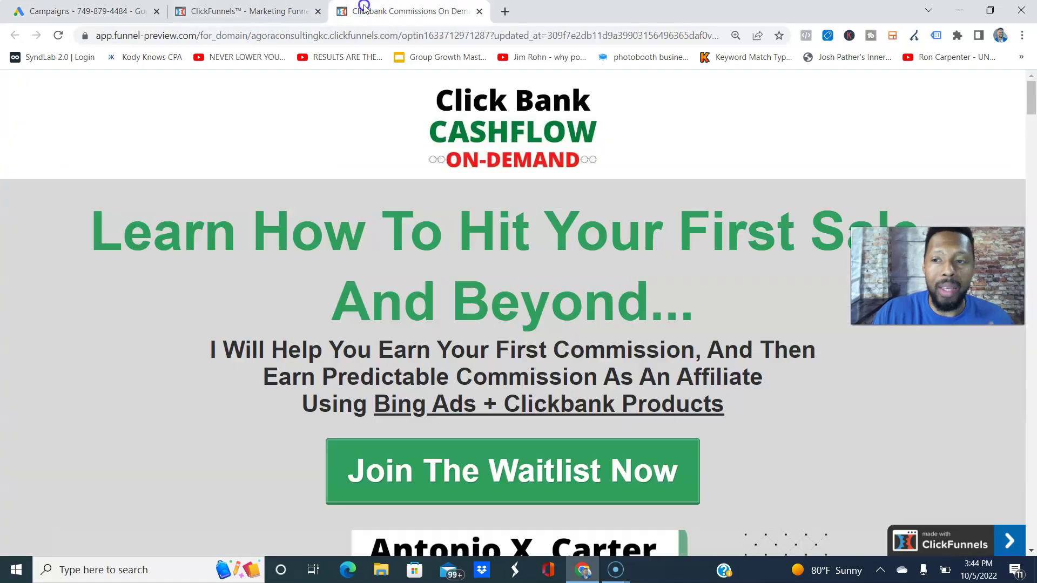
click(214, 6)
click(200, 323)
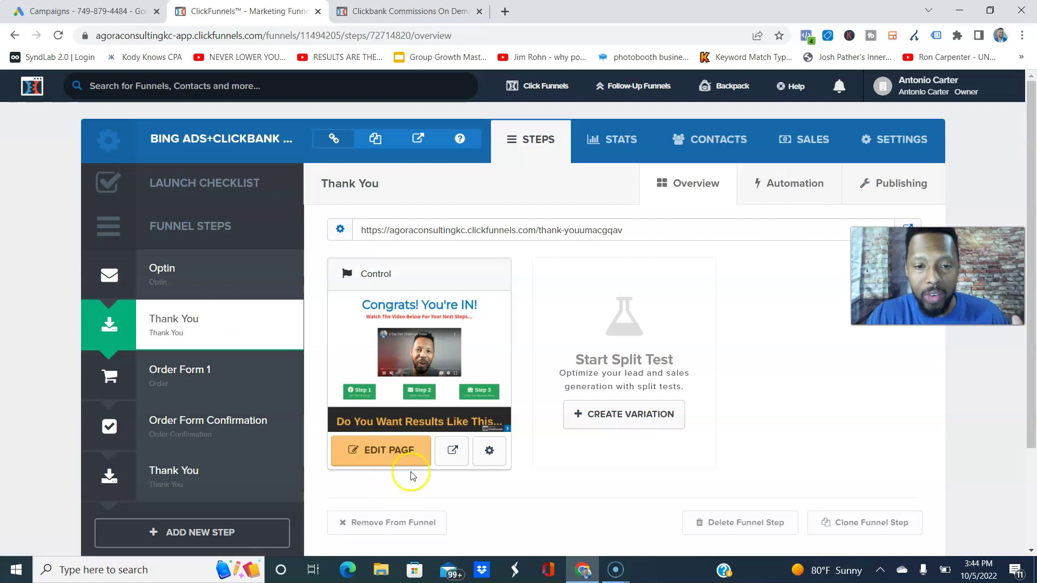
- Preview the Congrats! You're IN! thank-you page, pause its video, then return to Google Ads
click(453, 450)
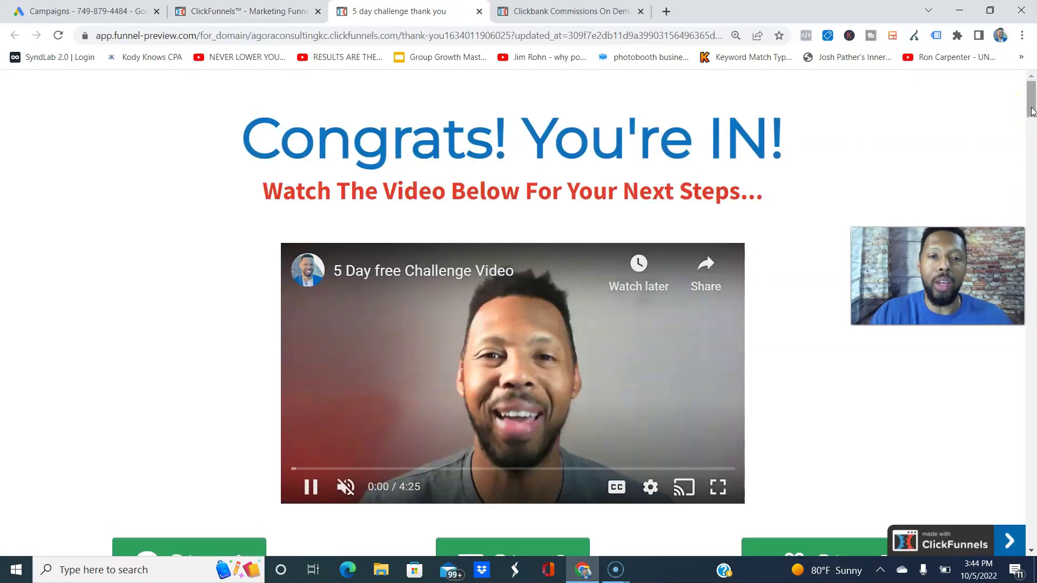
mouse_move(1032, 111)
mouse_down()
mouse_move(1033, 192)
mouse_move(1029, 108)
mouse_up()
click(613, 157)
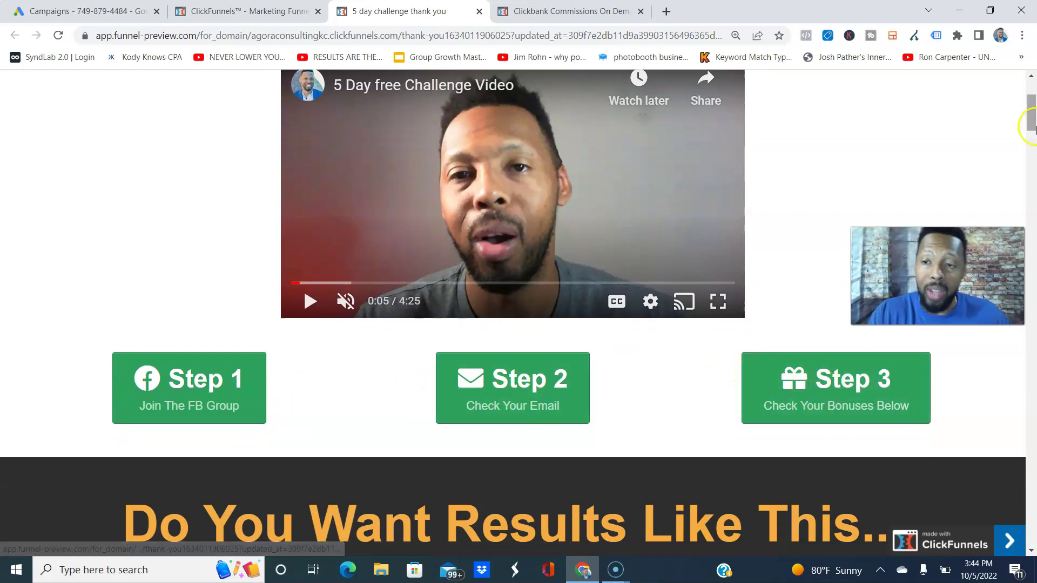
drag(1029, 125, 1030, 97)
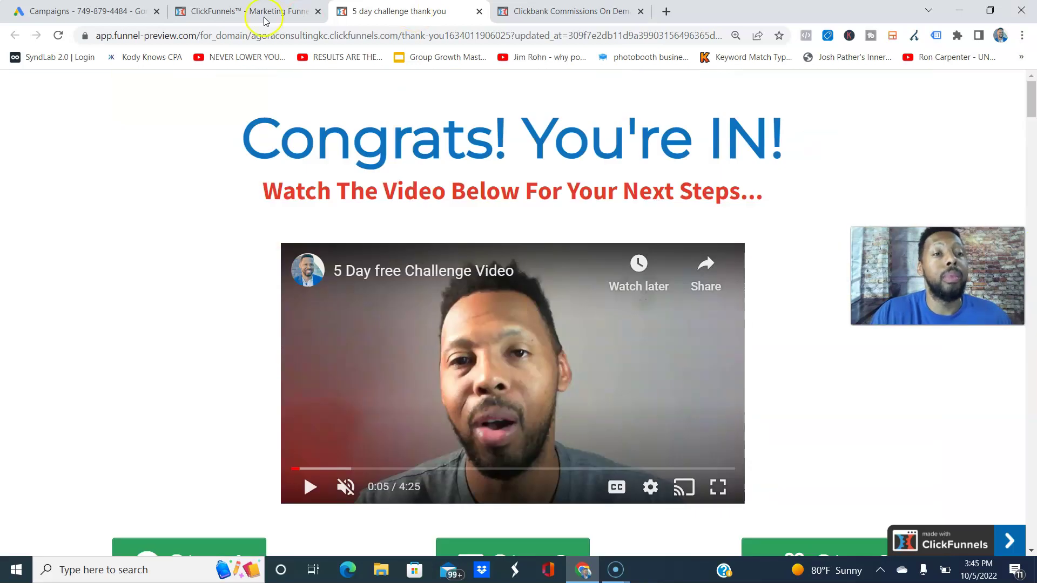
click(131, 17)
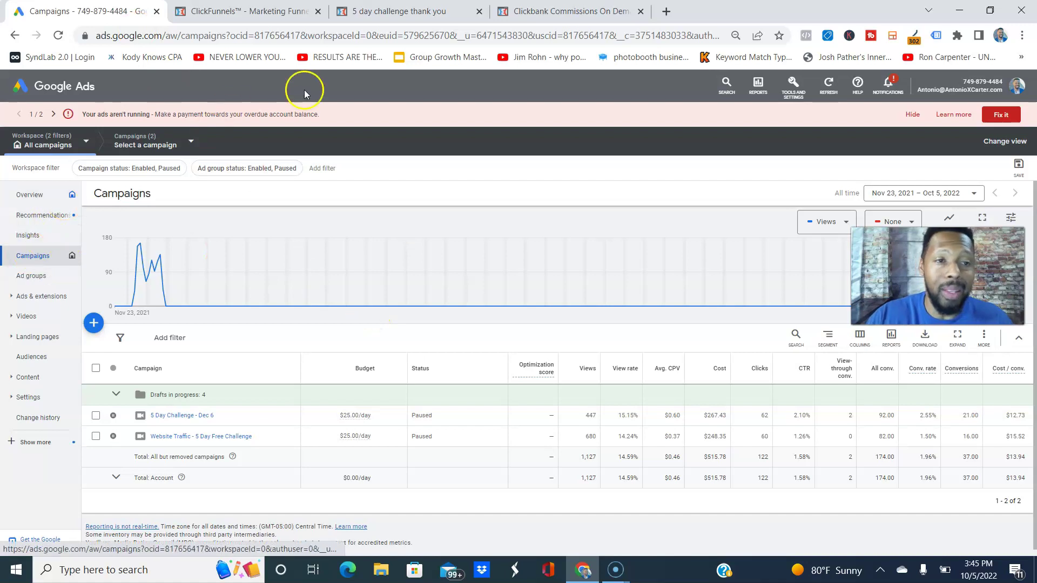
- Review the Measurement > Conversions summary, where the challenge thank-you action shows 36.00 conversions
click(800, 87)
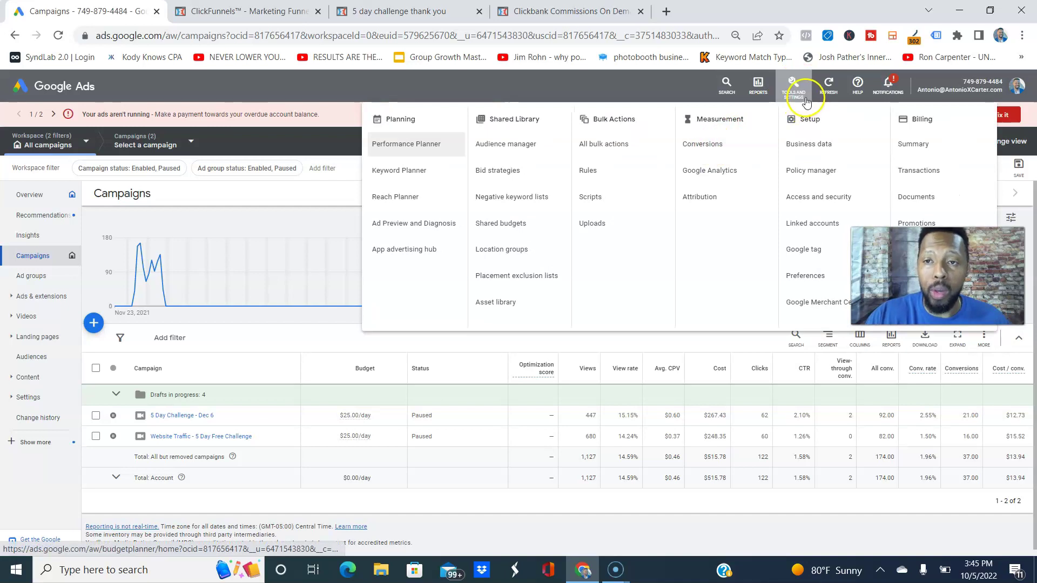
click(711, 144)
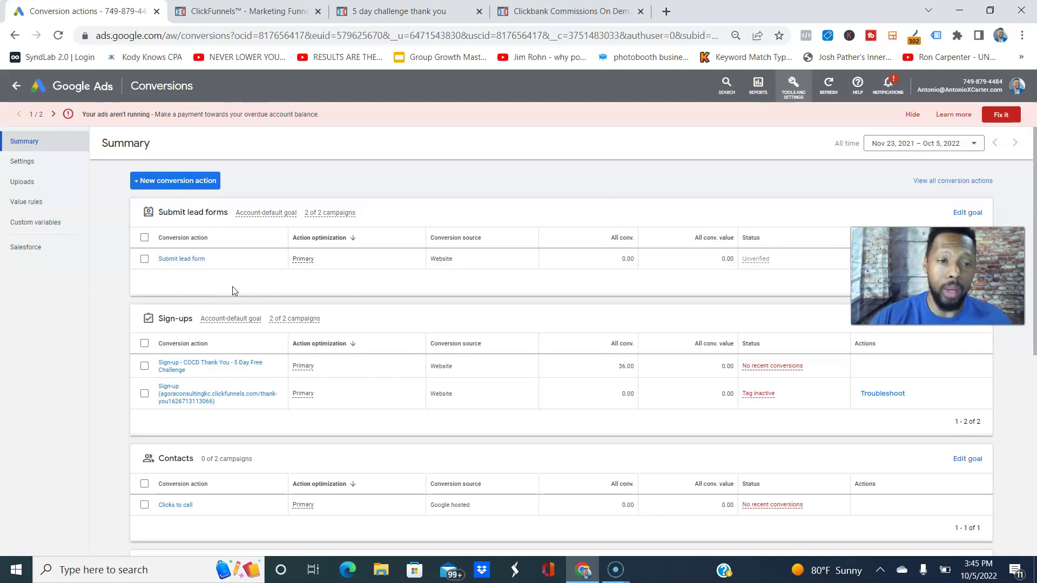
click(100, 373)
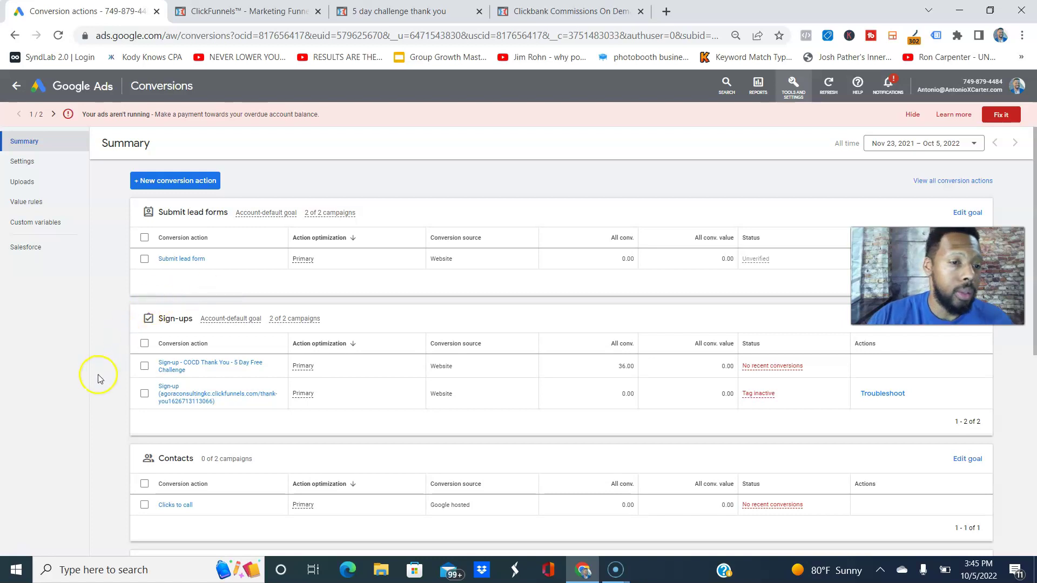
scroll(98, 379, down, 1)
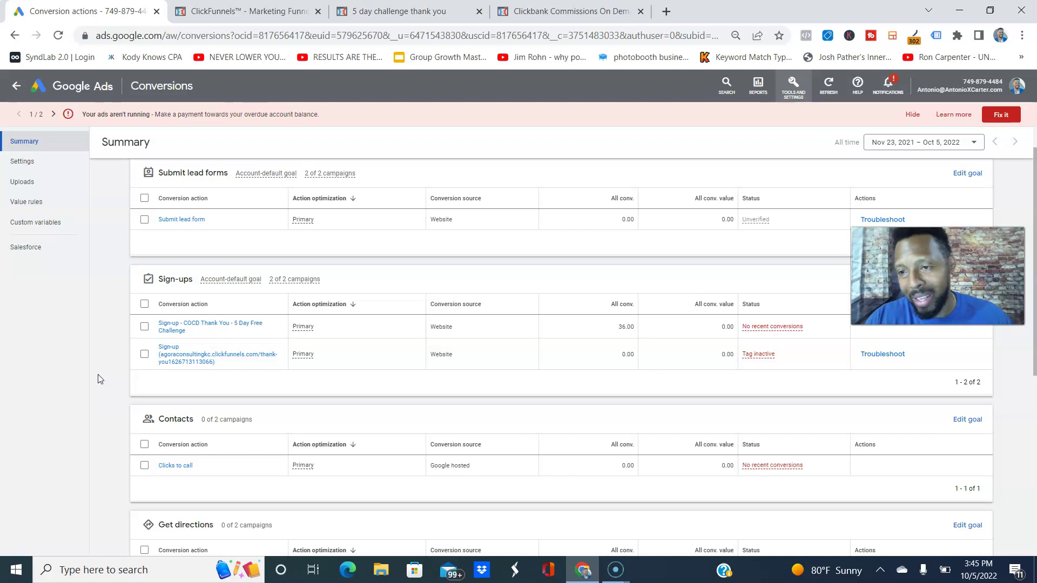
scroll(98, 374, down, 4)
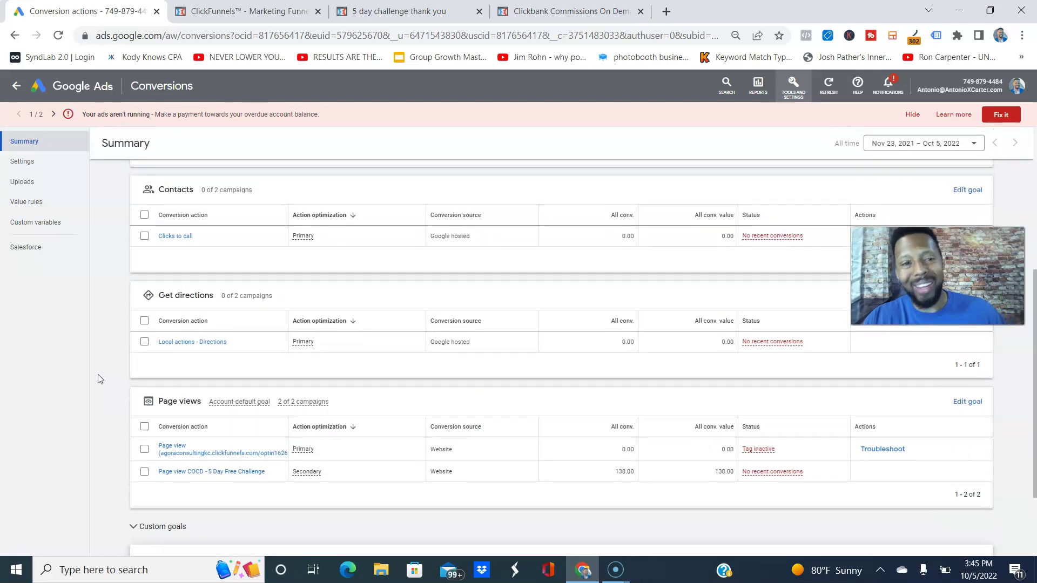
scroll(98, 375, up, 1)
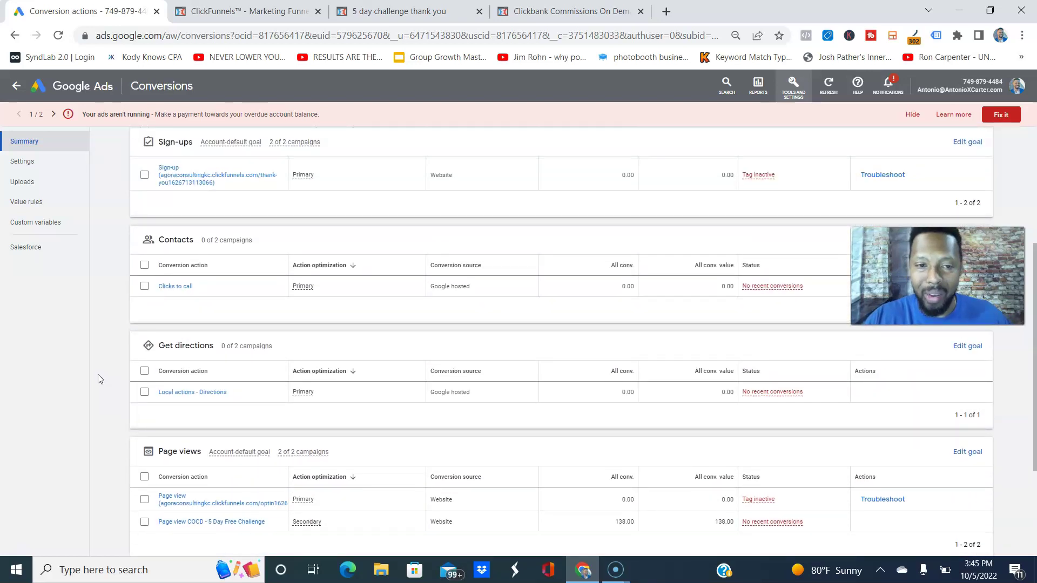
scroll(99, 374, down, 1)
scroll(99, 374, down, 1)
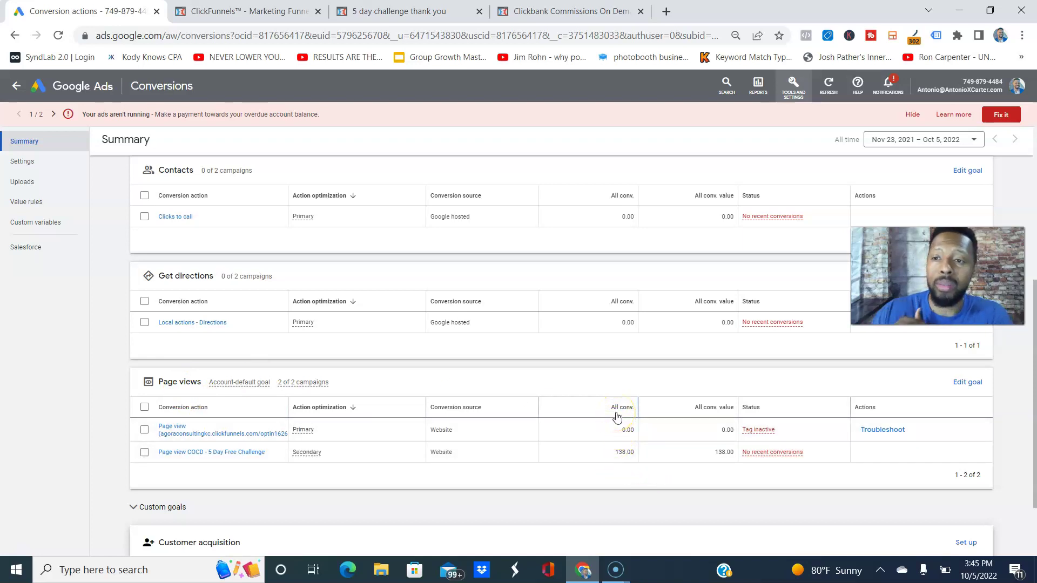
scroll(617, 417, up, 5)
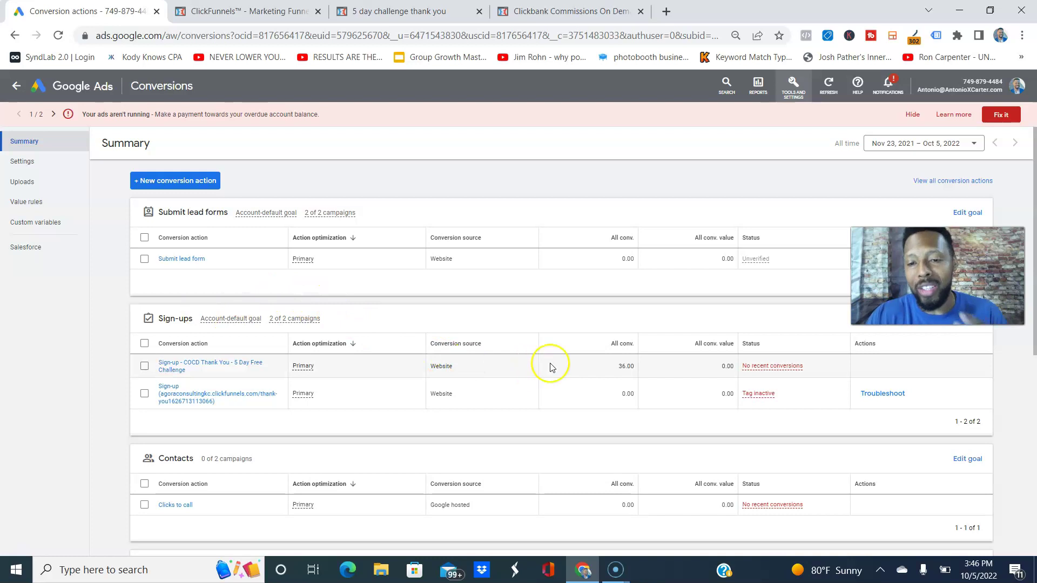
- Compute 36 ÷ 138 (≈0.2609) in Calculator, then close it
key(super)
text(calc)
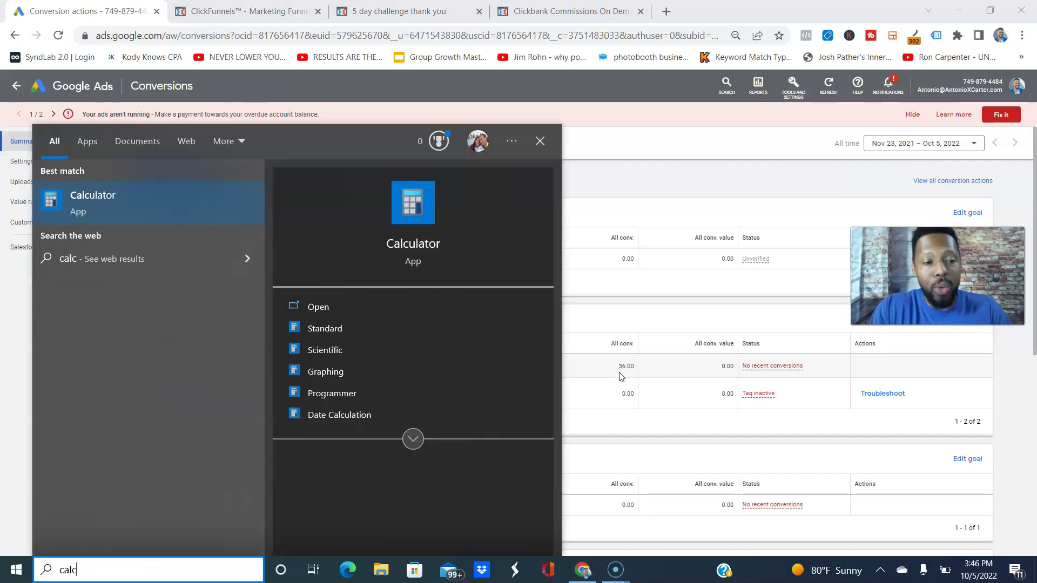
key(Return)
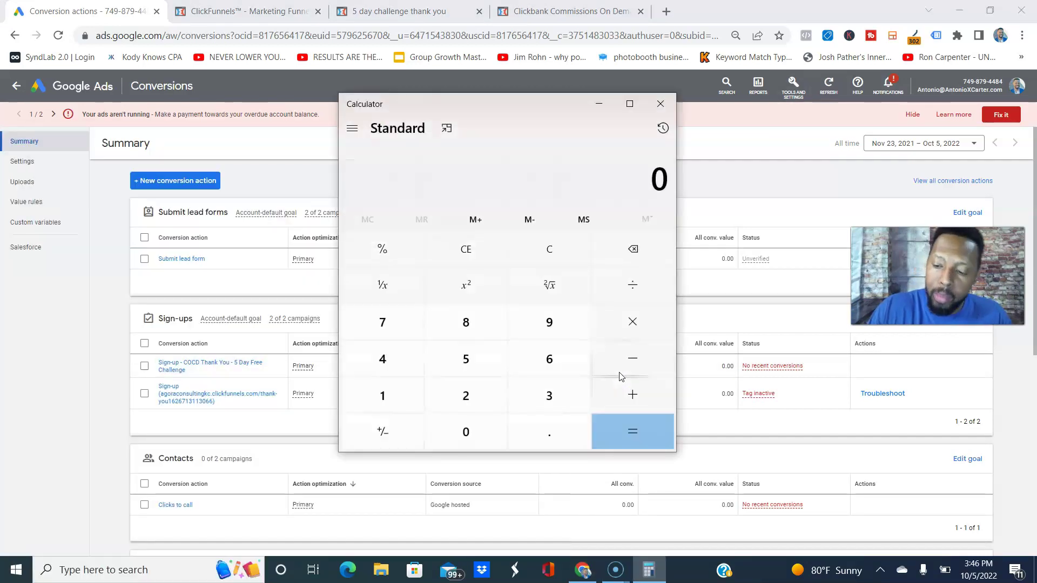
text(36 ÷ 138)
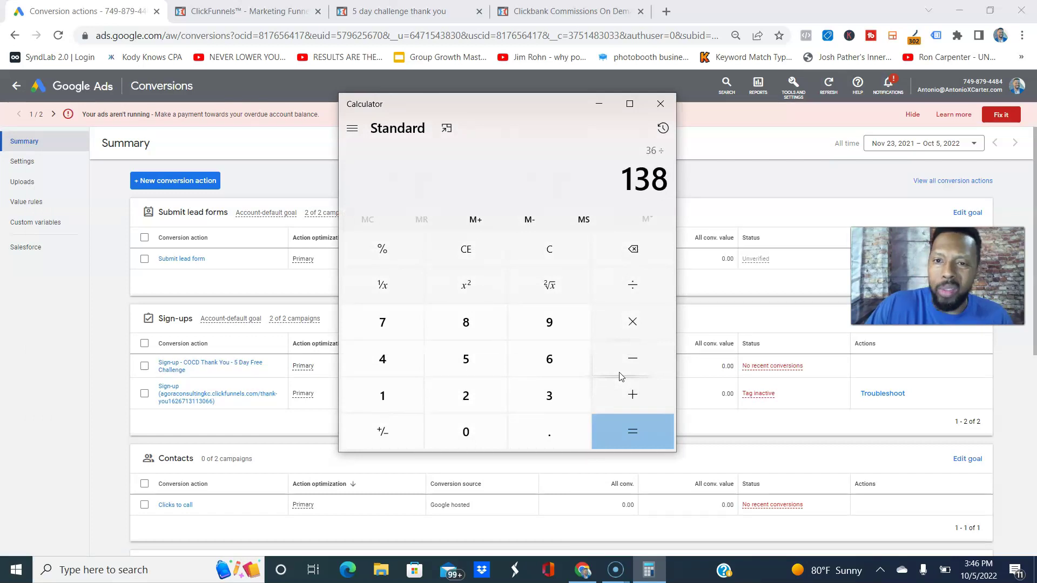
key(Return)
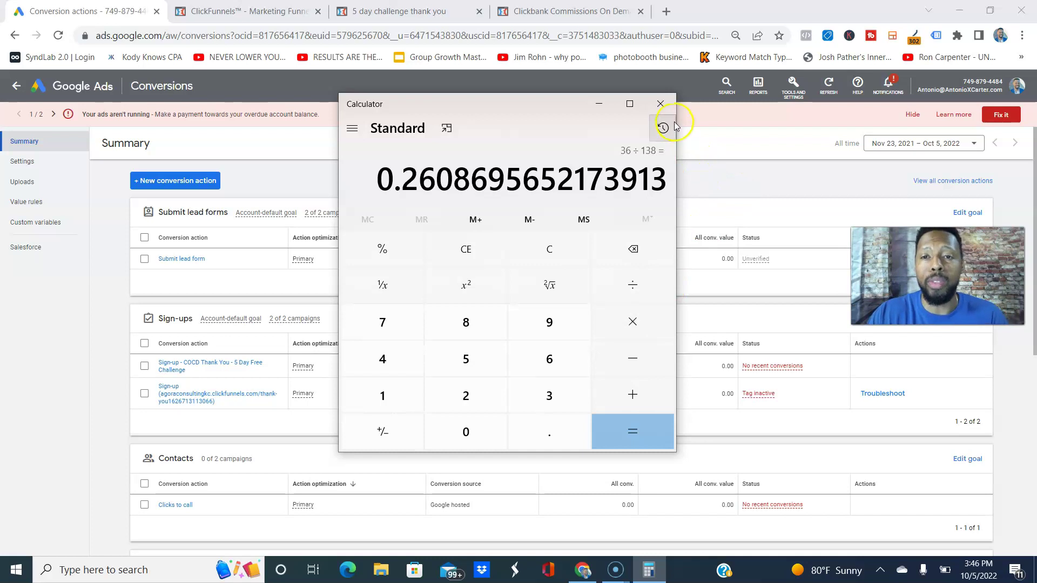
click(660, 104)
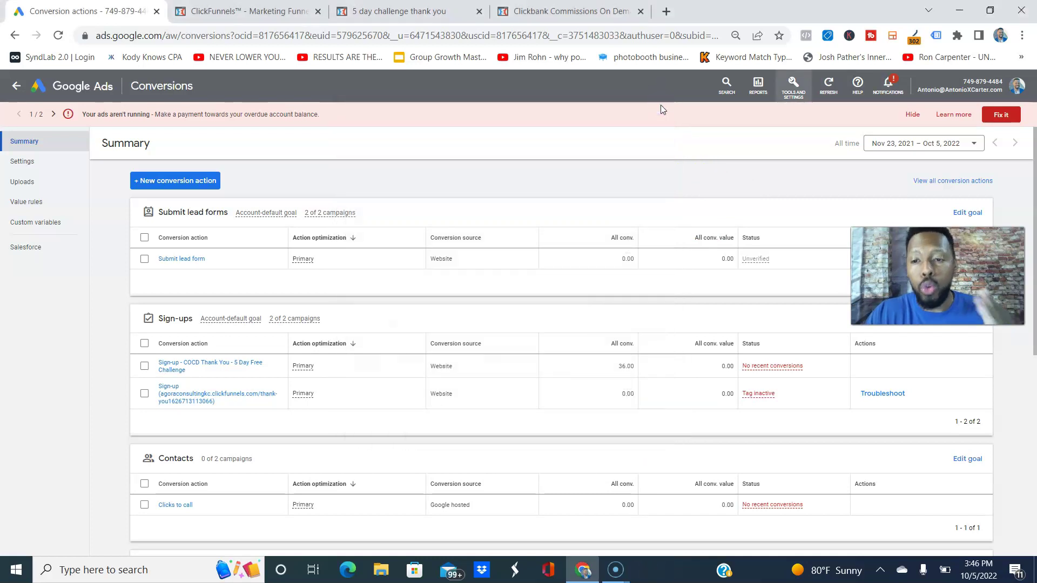
scroll(526, 303, down, 6)
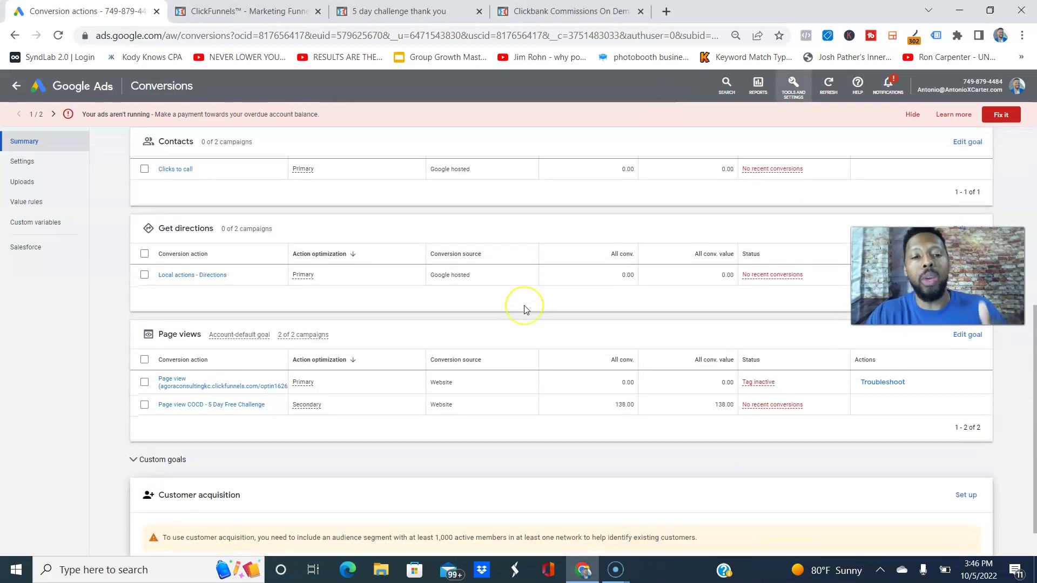
scroll(525, 309, down, 1)
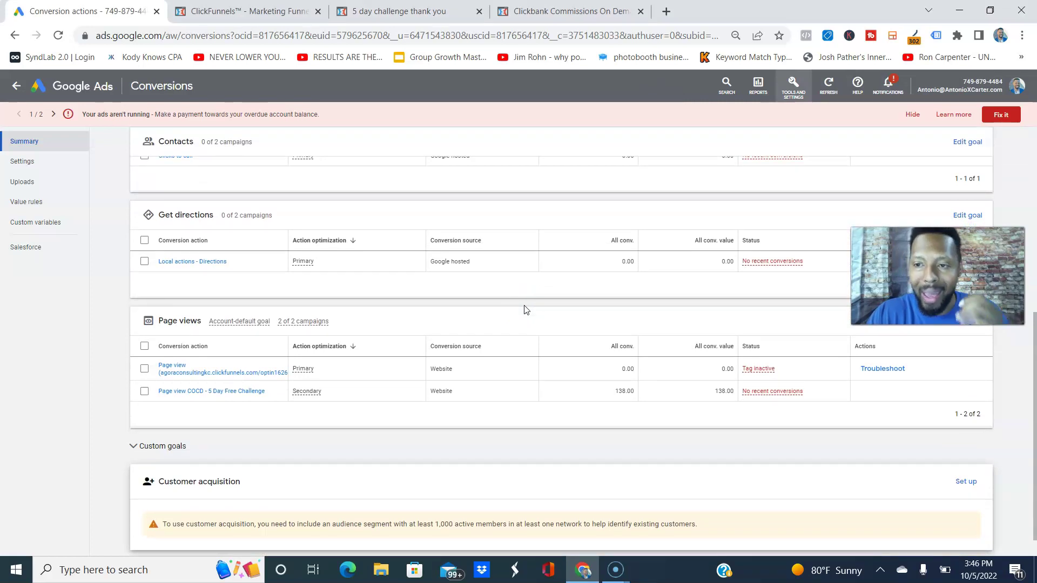
scroll(526, 308, up, 10)
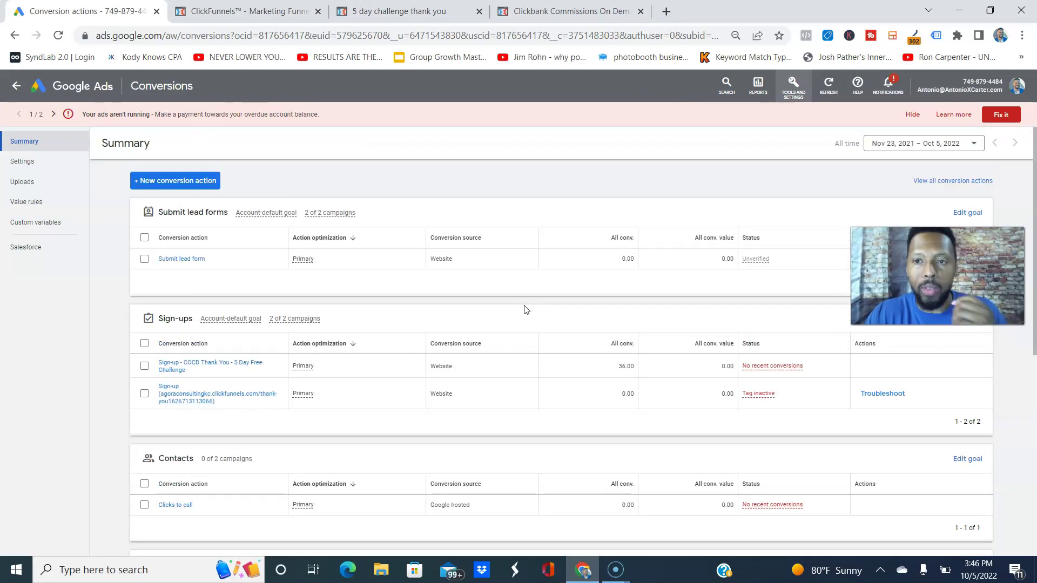
click(260, 185)
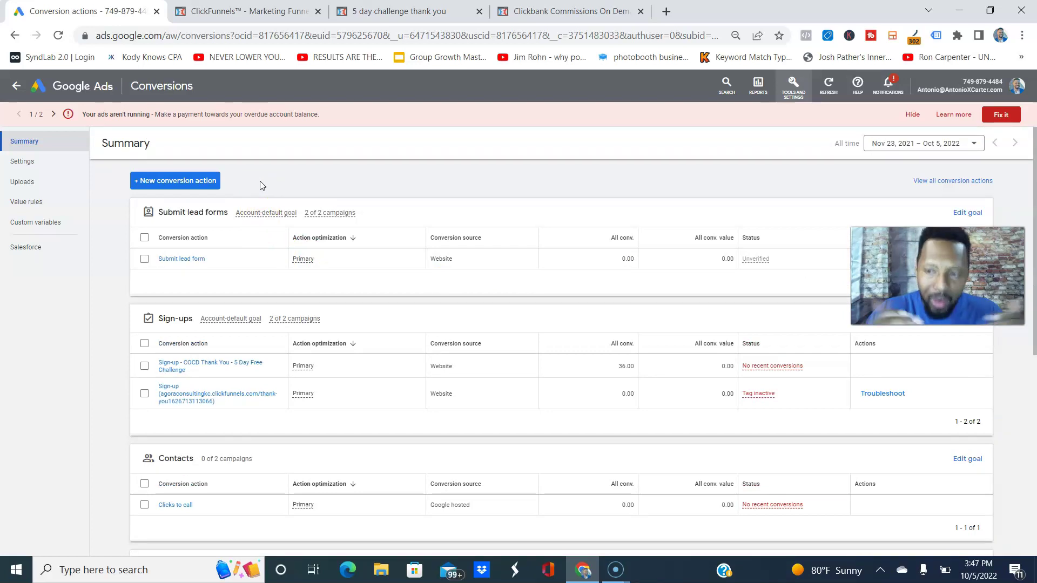
- Start a new conversion action that tracks Website conversions
click(211, 183)
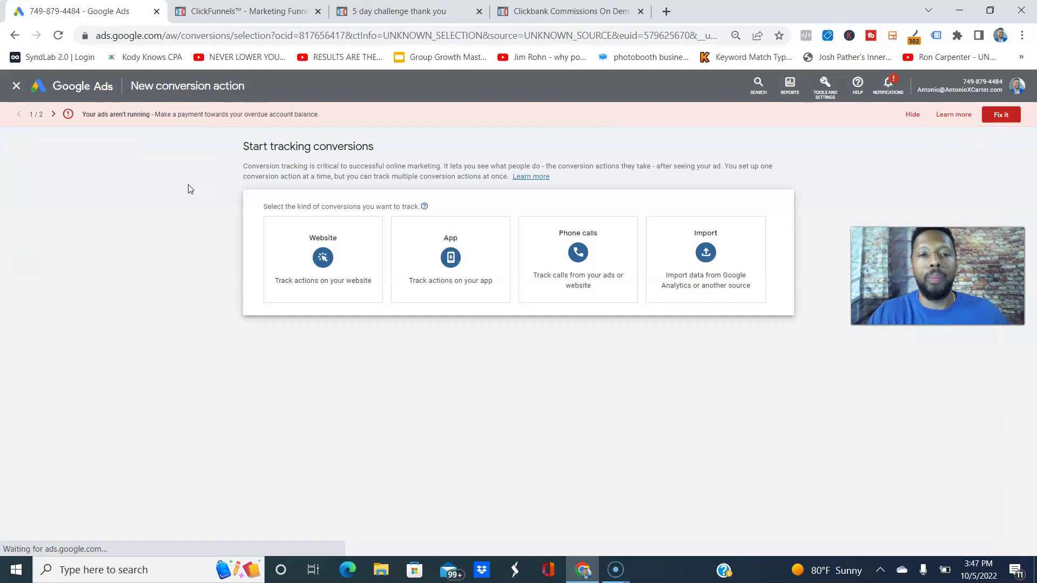
mouse_move(281, 241)
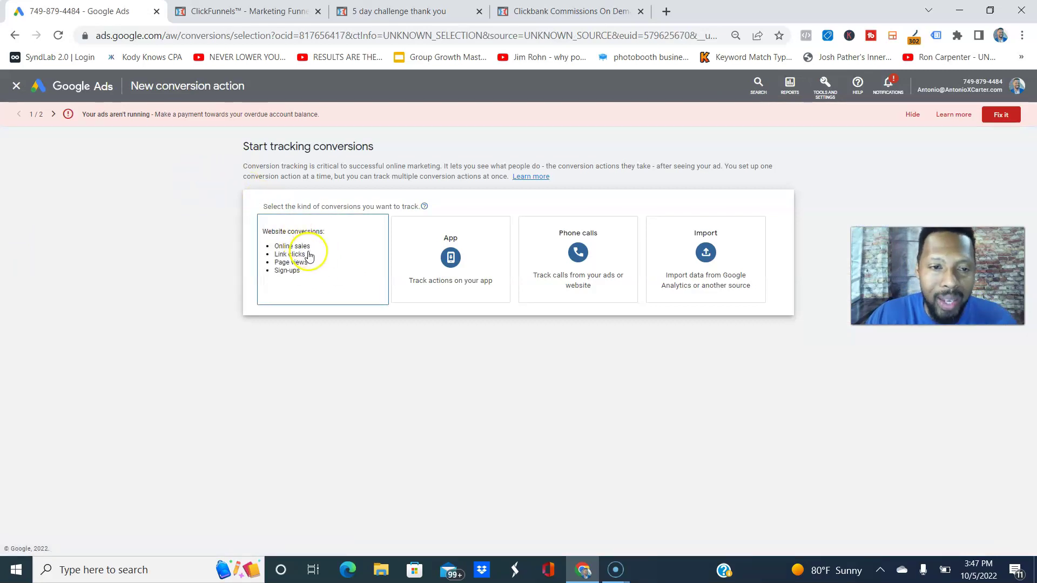
click(309, 256)
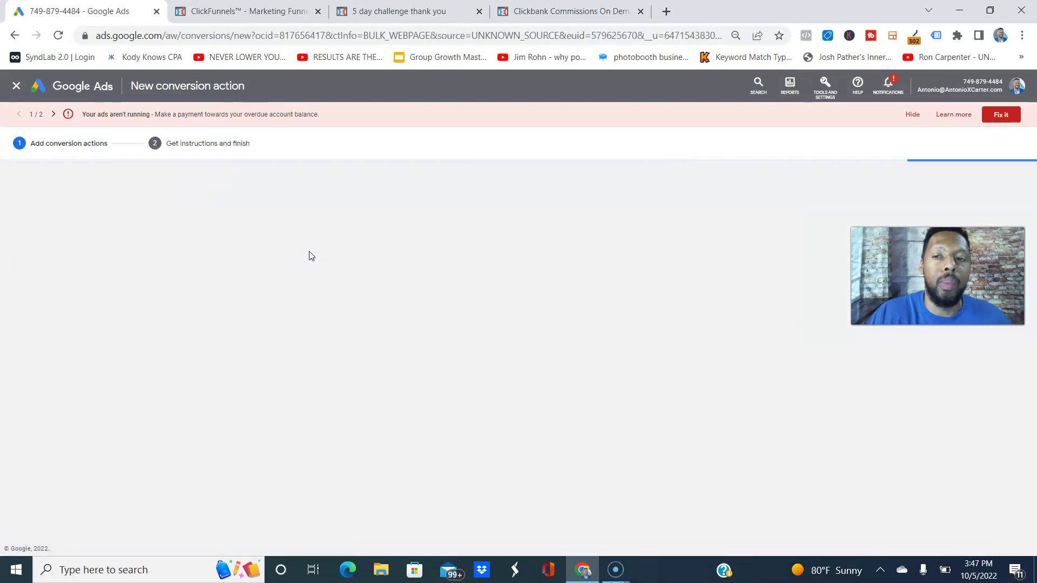
- Enter the website domain xcar.com and scan it for conversion setup
click(338, 261)
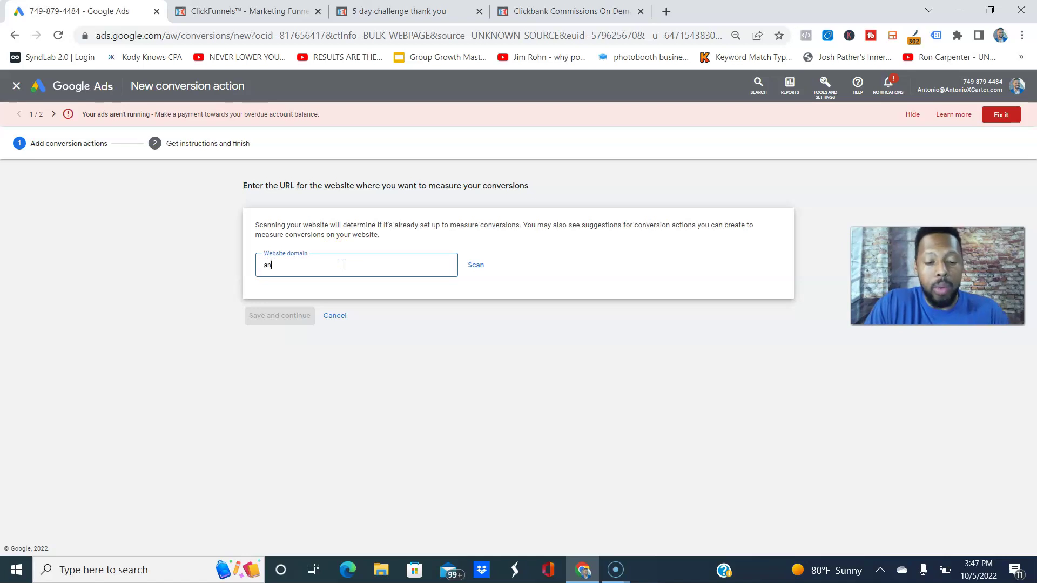
text(xcarte)
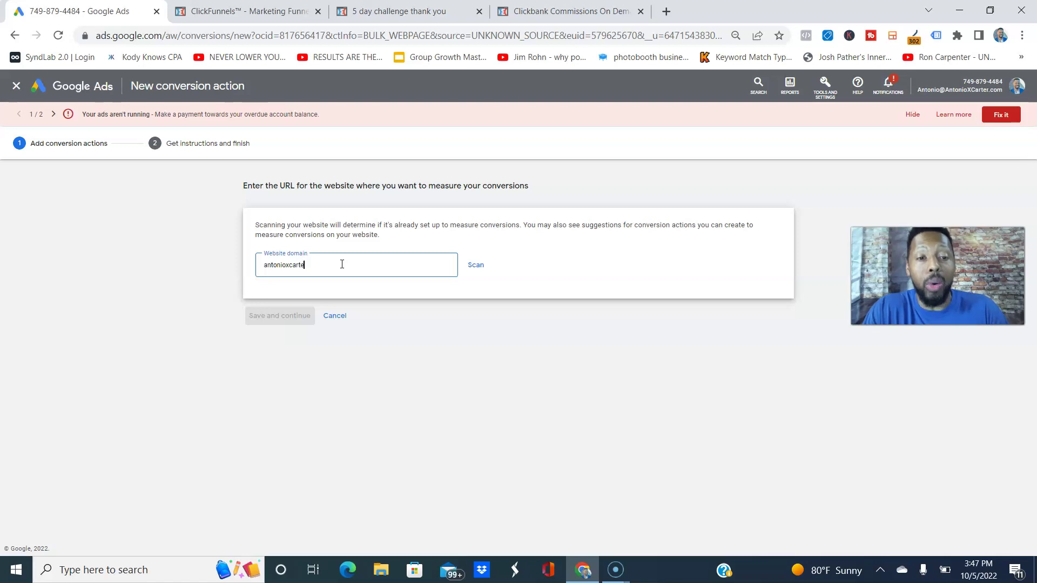
text(r.com)
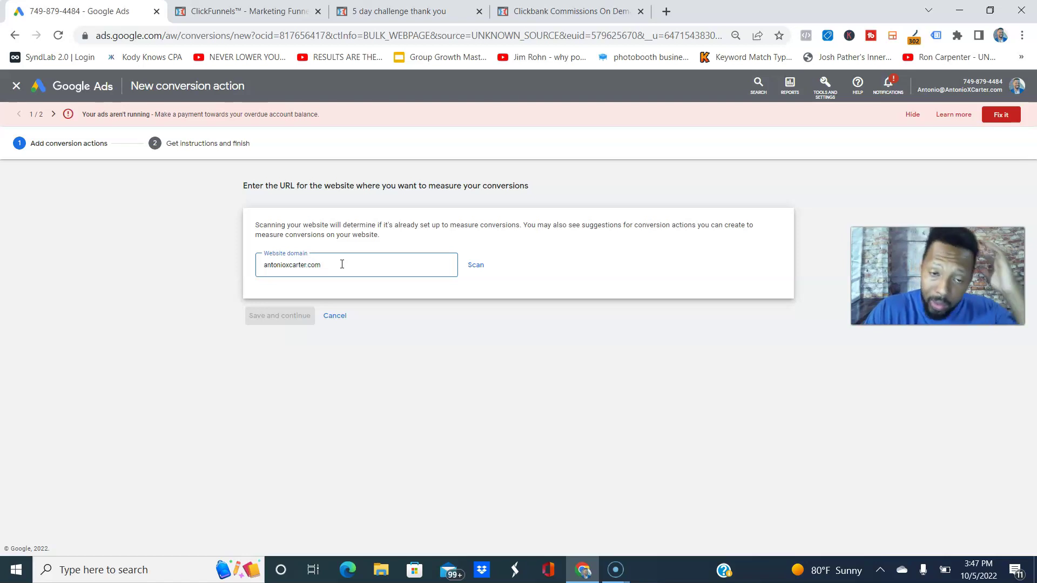
key(Return)
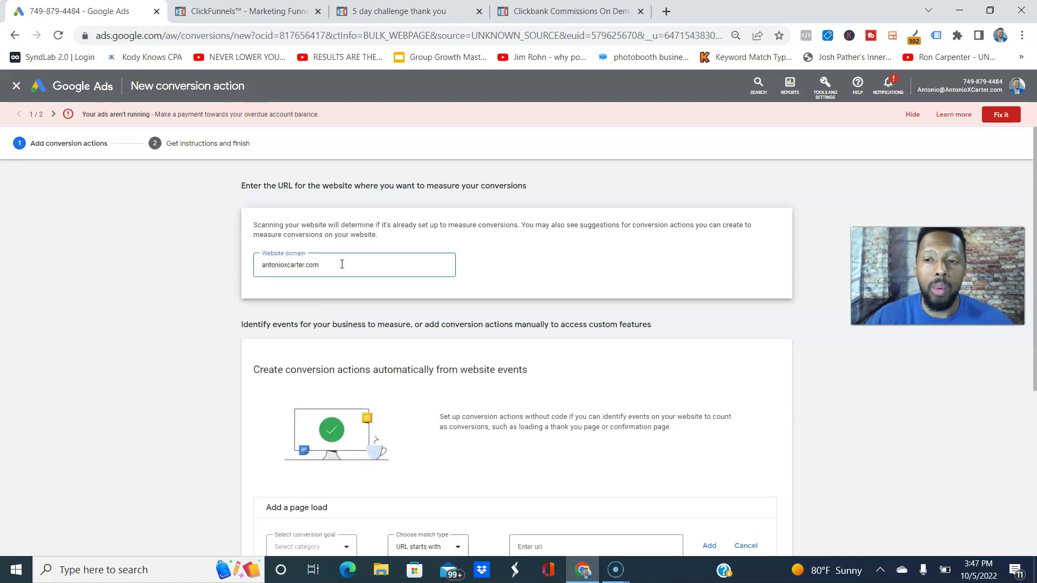
scroll(342, 264, down, 2)
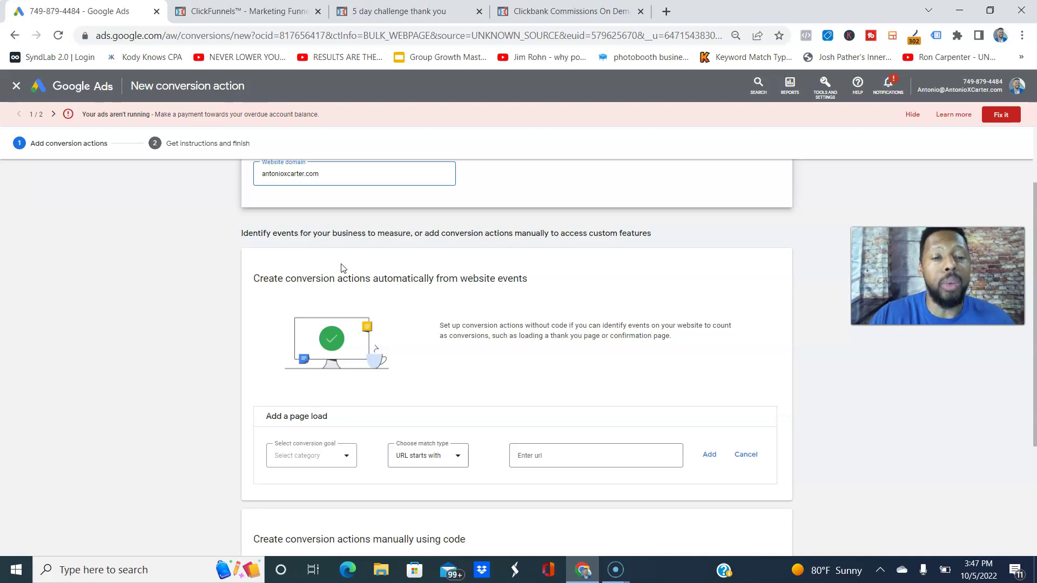
scroll(341, 268, down, 1)
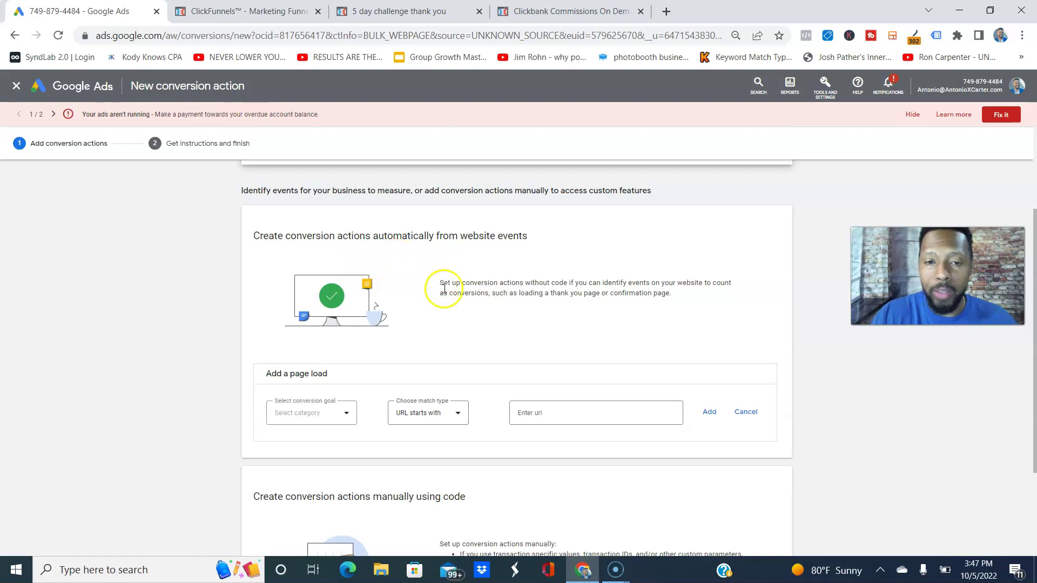
scroll(398, 359, down, 1)
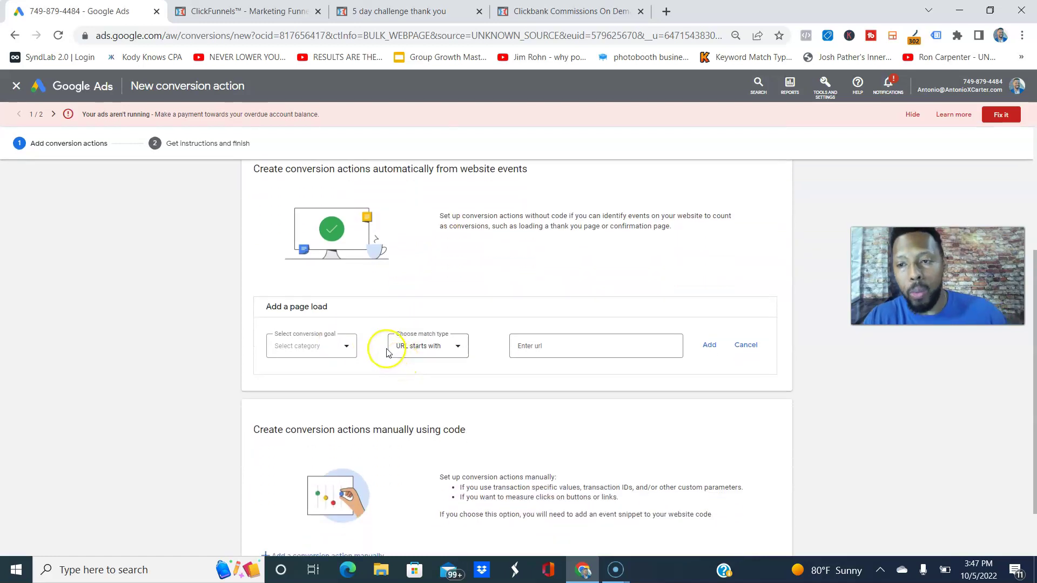
- Draft a Purchase page-load conversion for URLs containing antonioxcarter.com/purchase
click(348, 348)
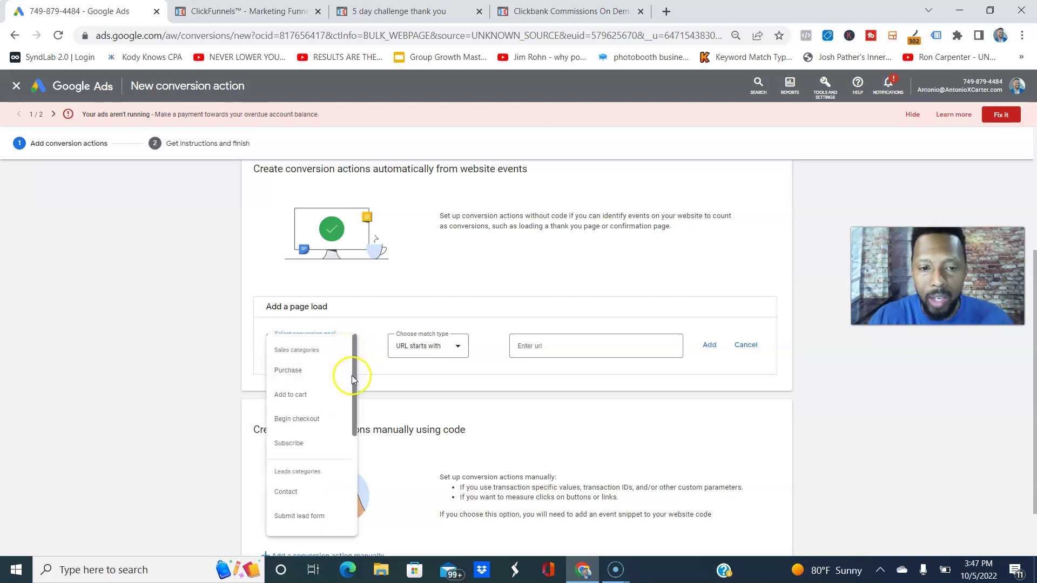
drag(352, 376, 354, 418)
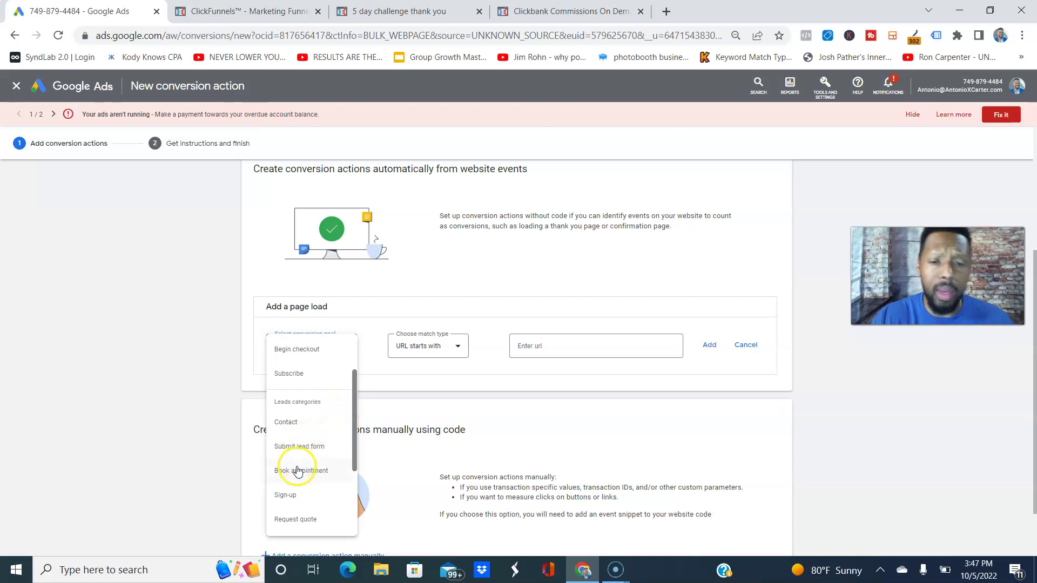
click(298, 469)
click(551, 336)
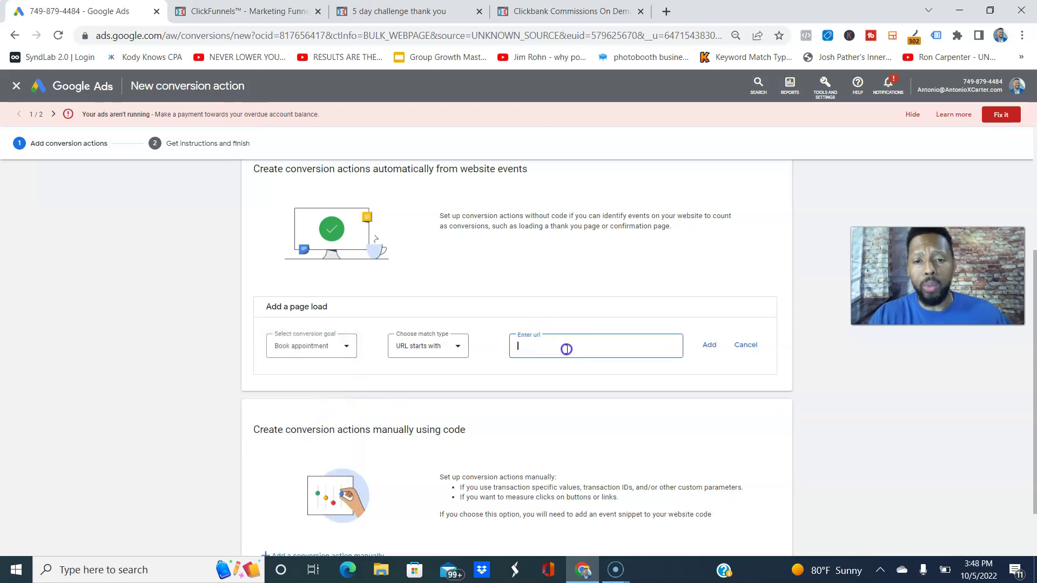
click(349, 345)
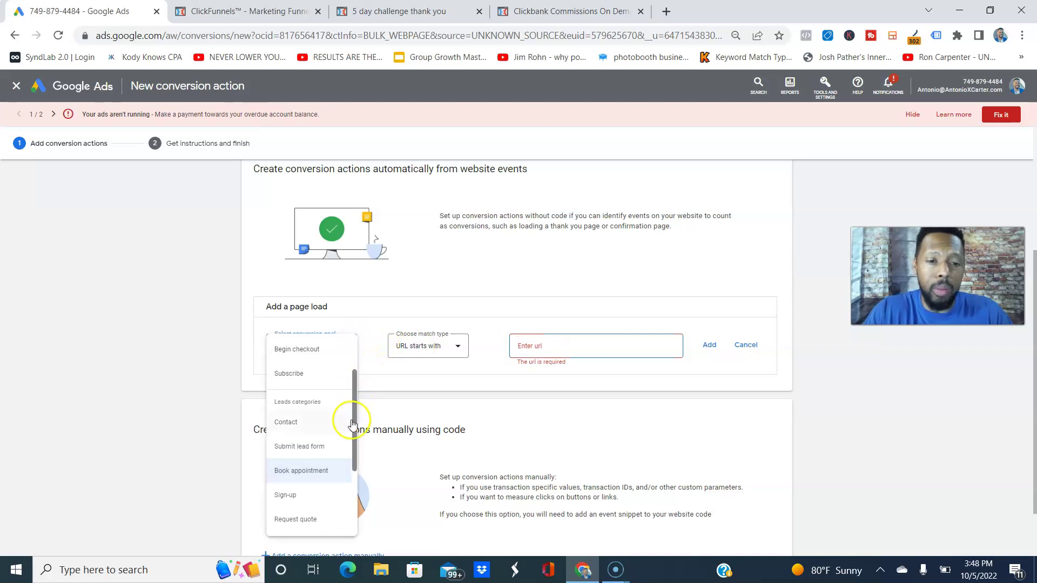
drag(352, 429, 355, 389)
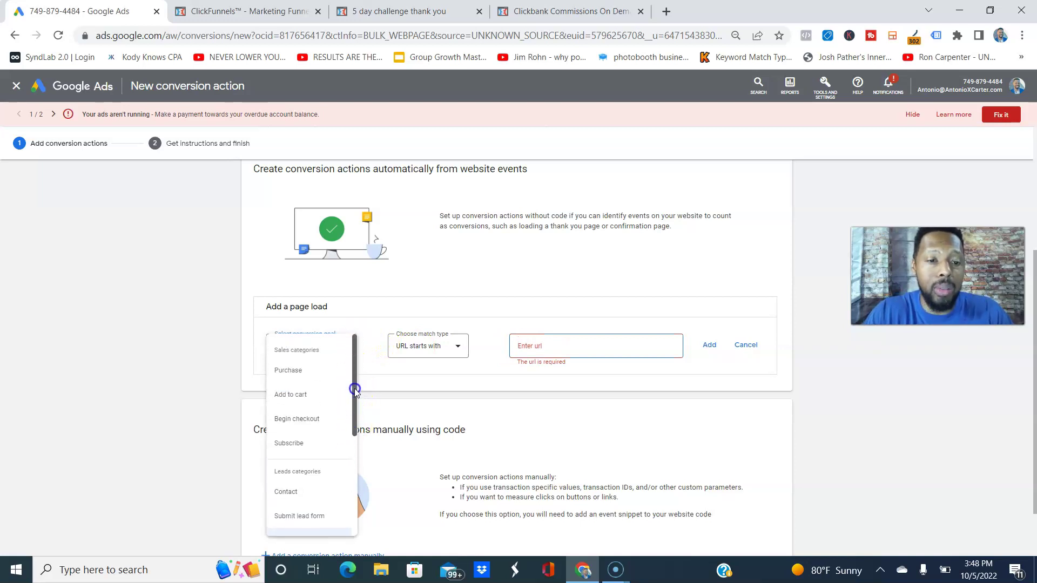
click(321, 372)
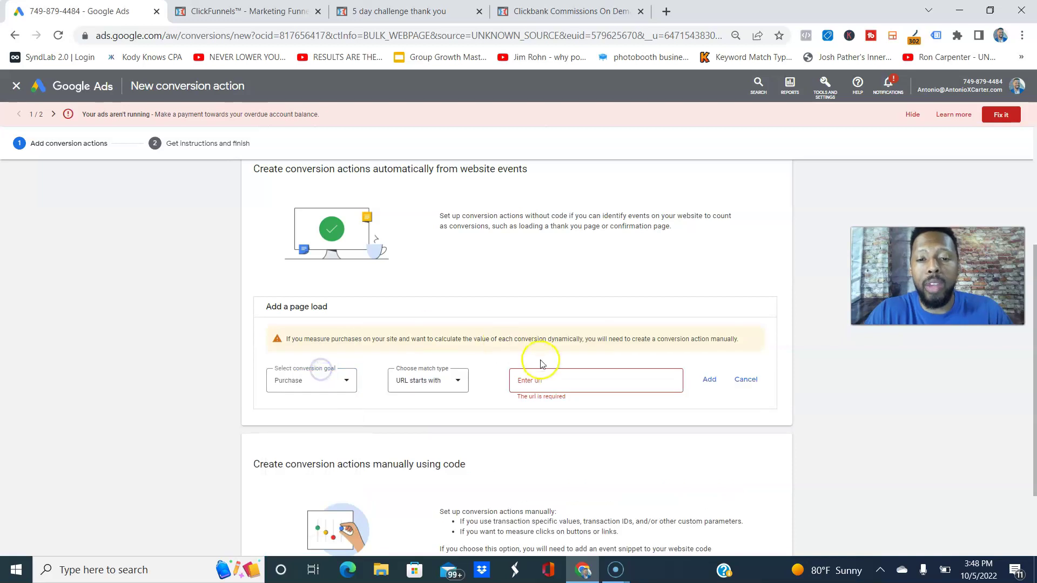
click(549, 378)
text(antonioxcarter)
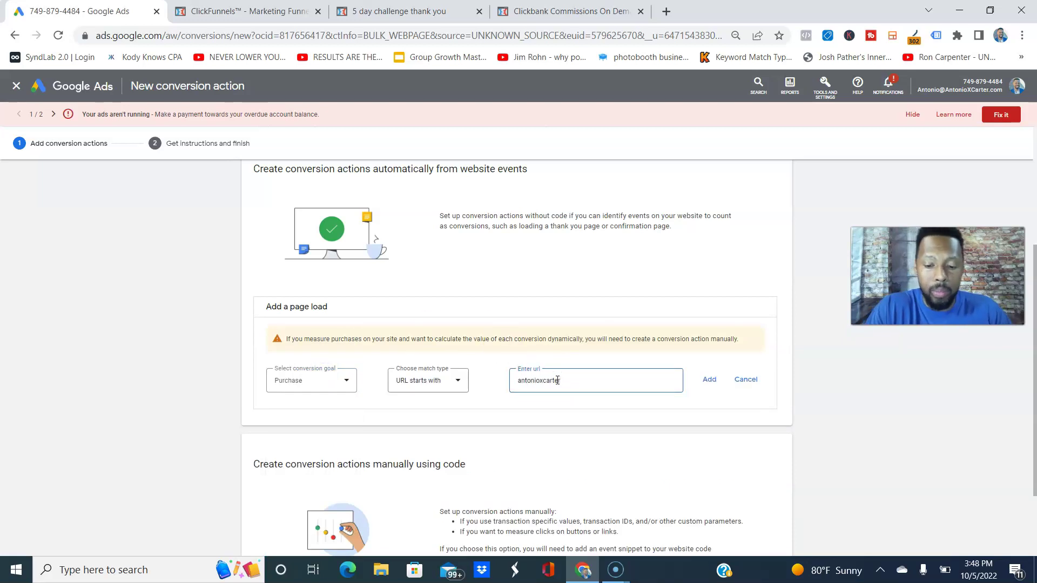
text(.com/)
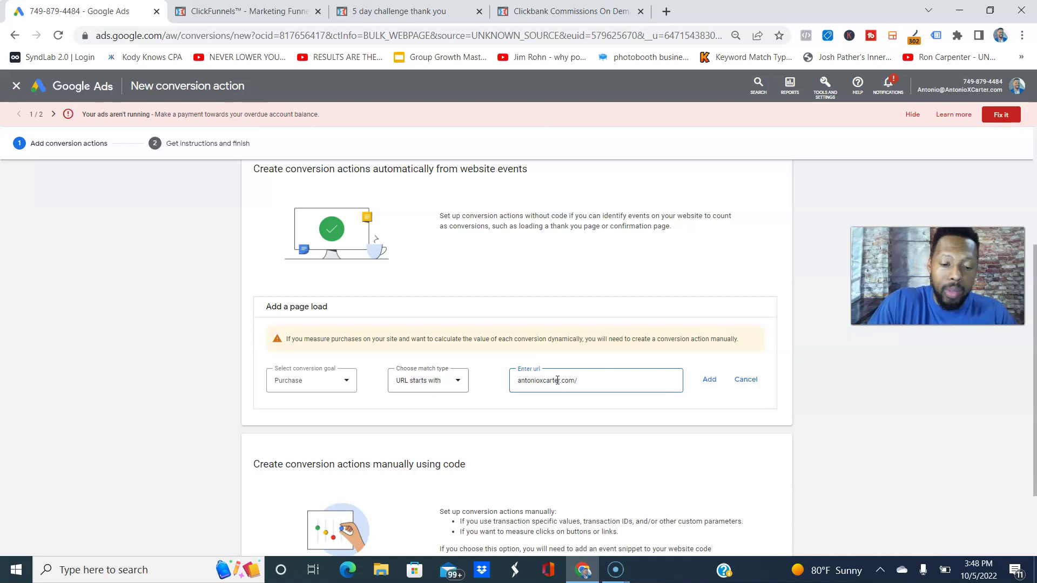
text(purchase)
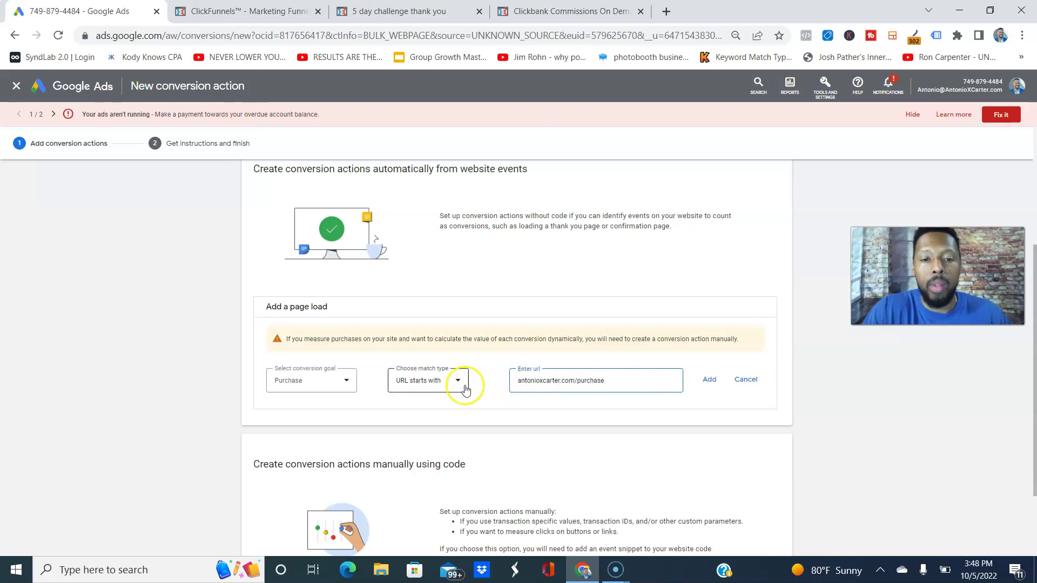
click(458, 381)
click(443, 417)
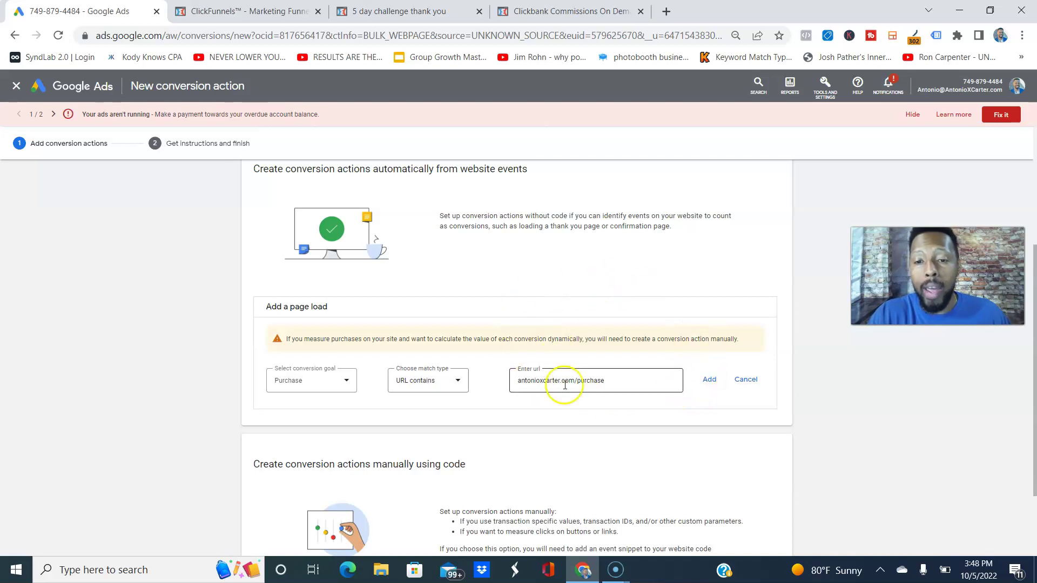
- Discard the page-load draft and add a conversion action manually with code instead
click(746, 380)
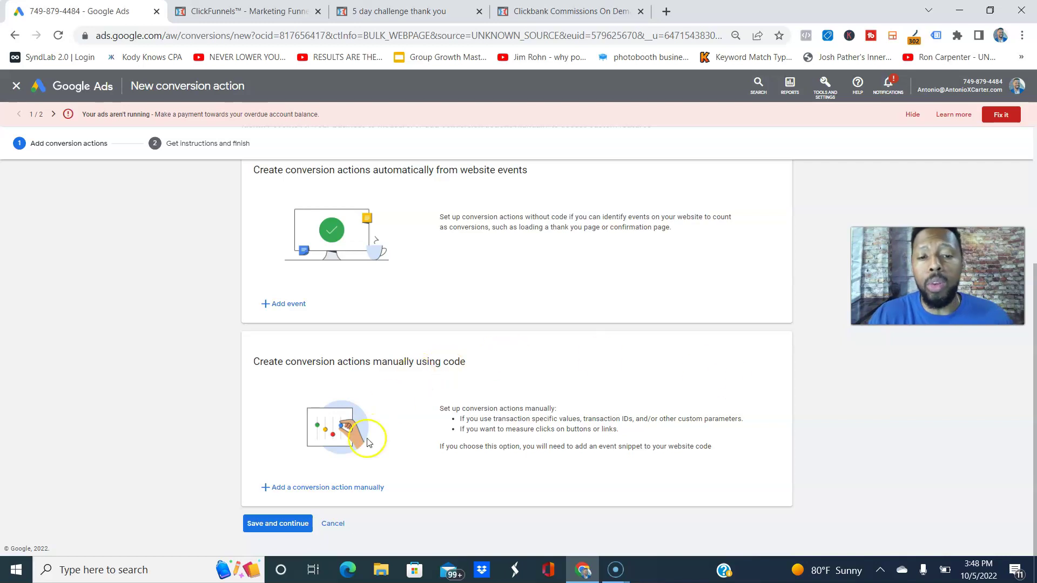
click(363, 488)
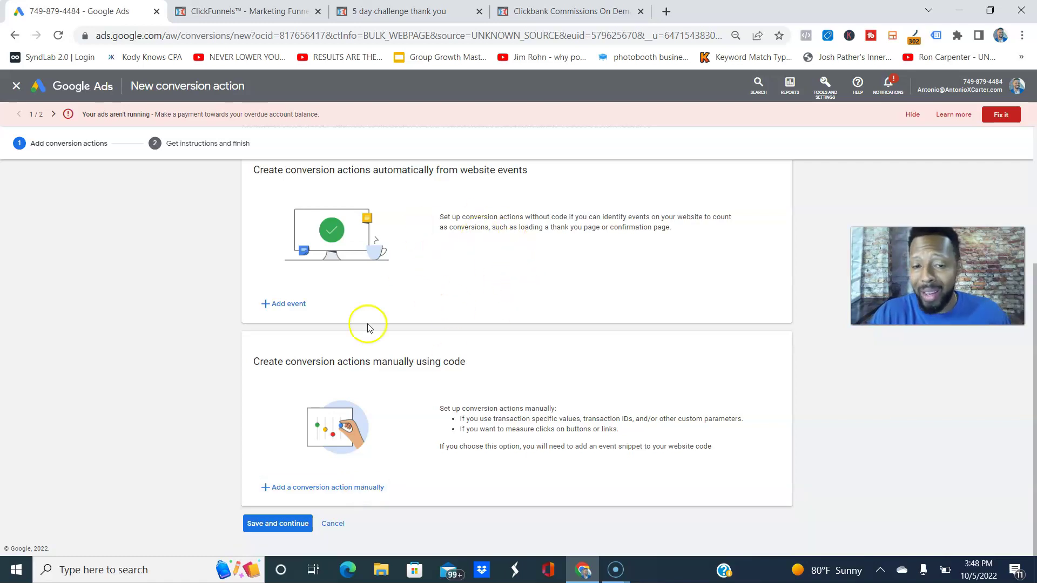
click(328, 488)
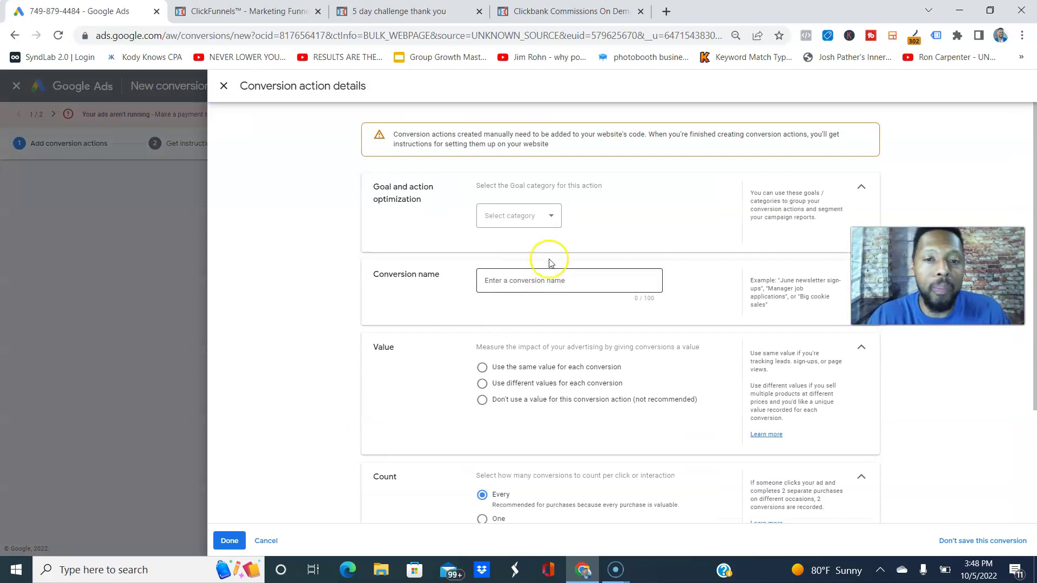
- Choose Submit lead form as the category and name the conversion 'Challenge youtube lf test'
click(536, 227)
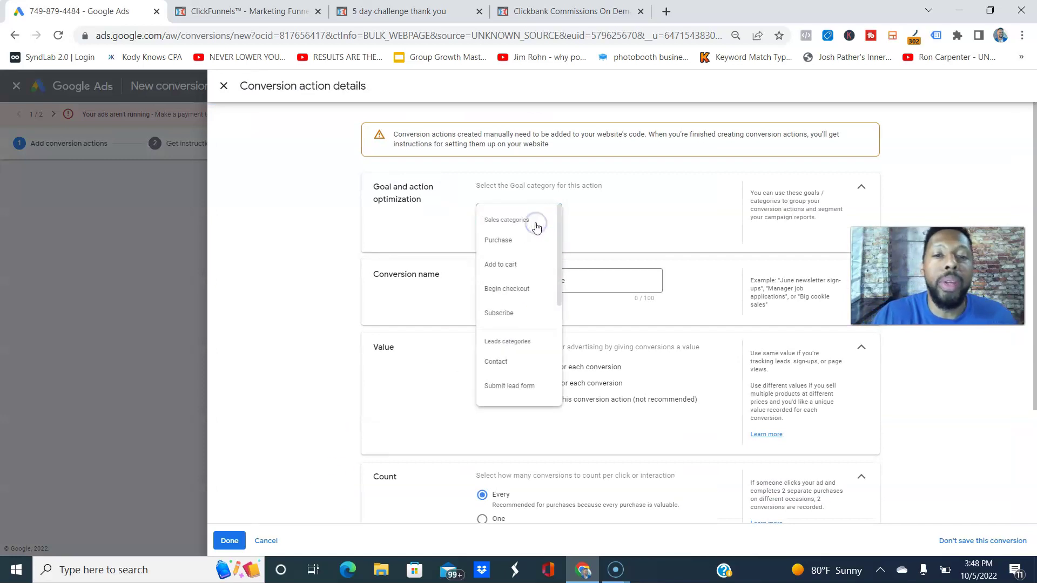
drag(560, 256, 562, 306)
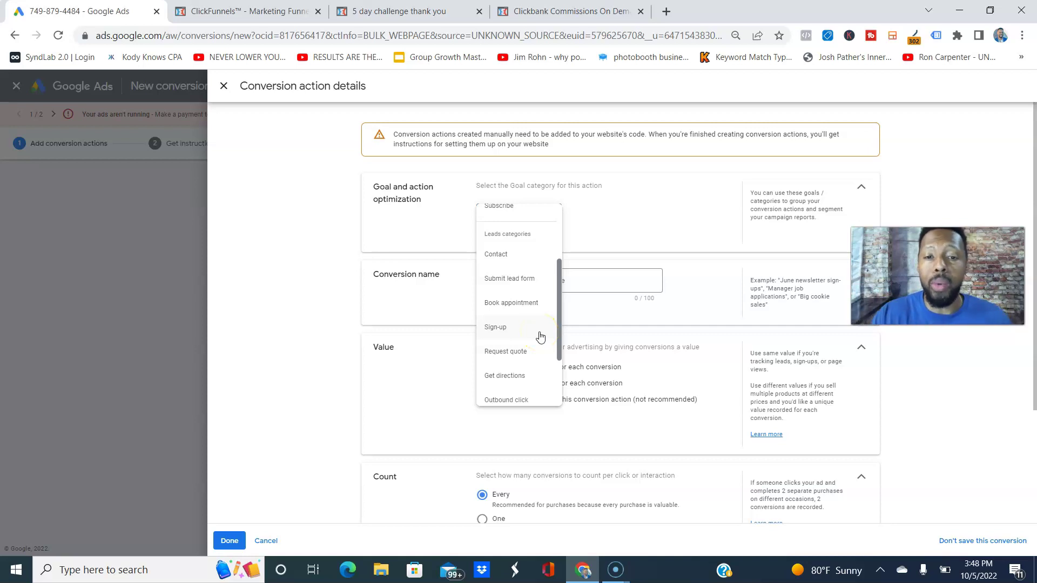
click(503, 279)
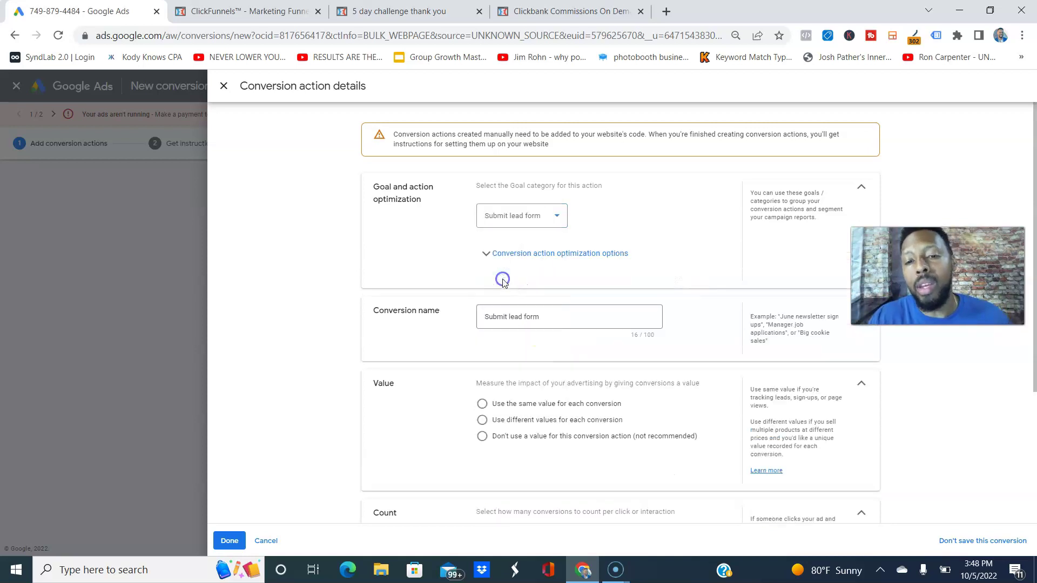
double_click(627, 314)
triple_click(628, 313)
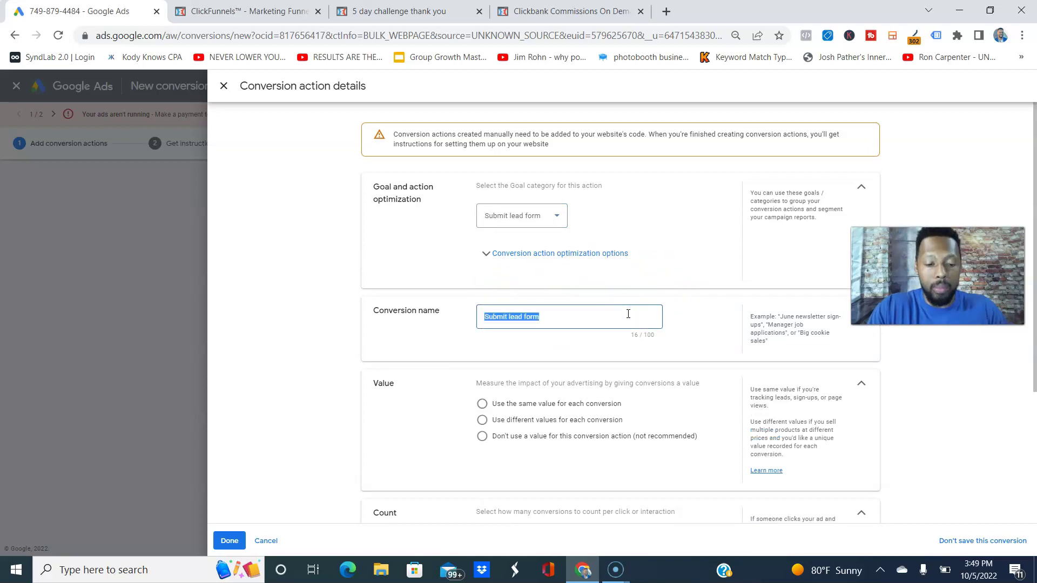
text(CHallange)
key(BackSpace)
key(BackSpace)
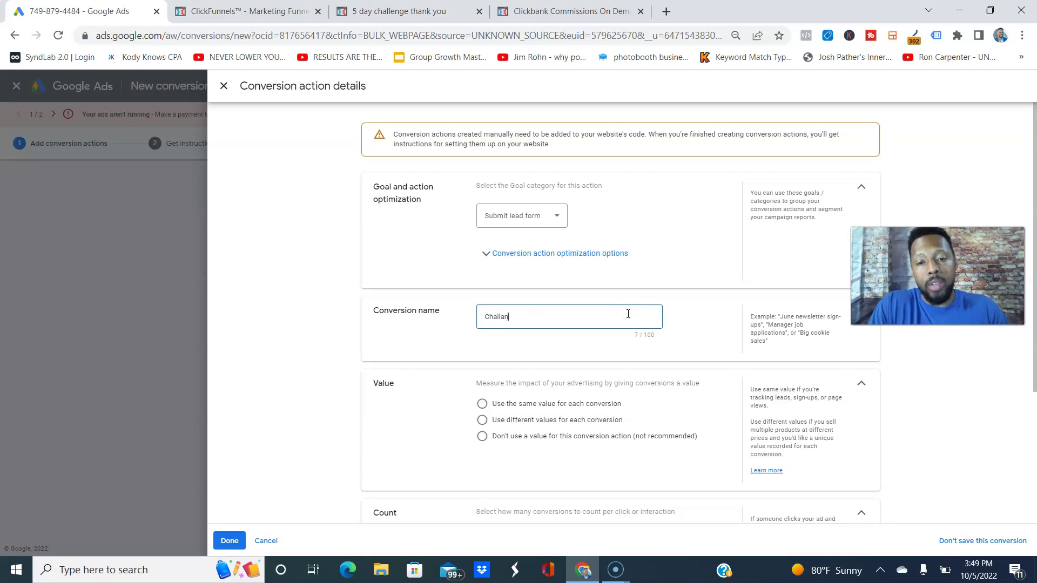
text(enge youtub)
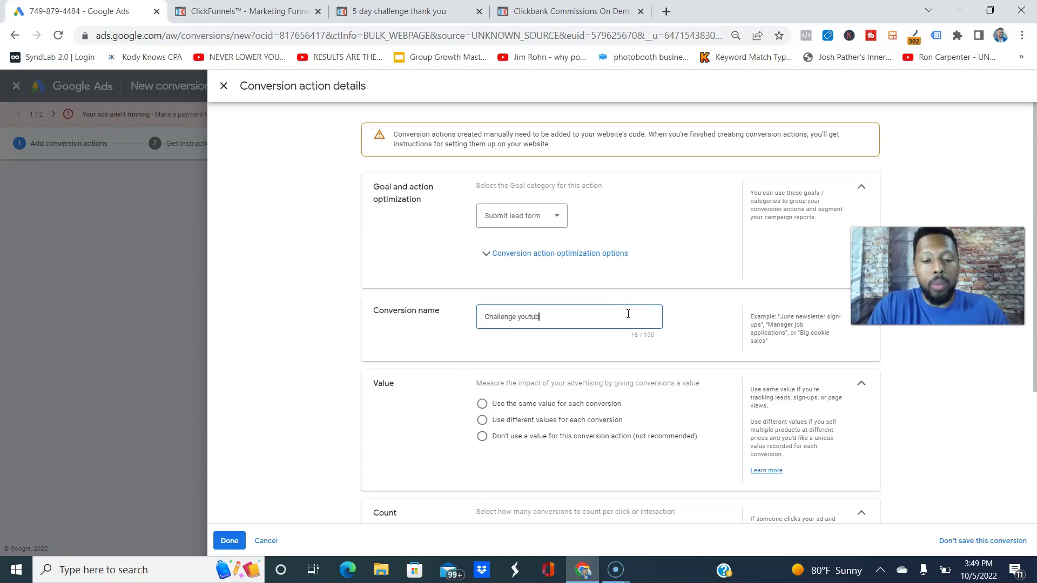
text(e lf test)
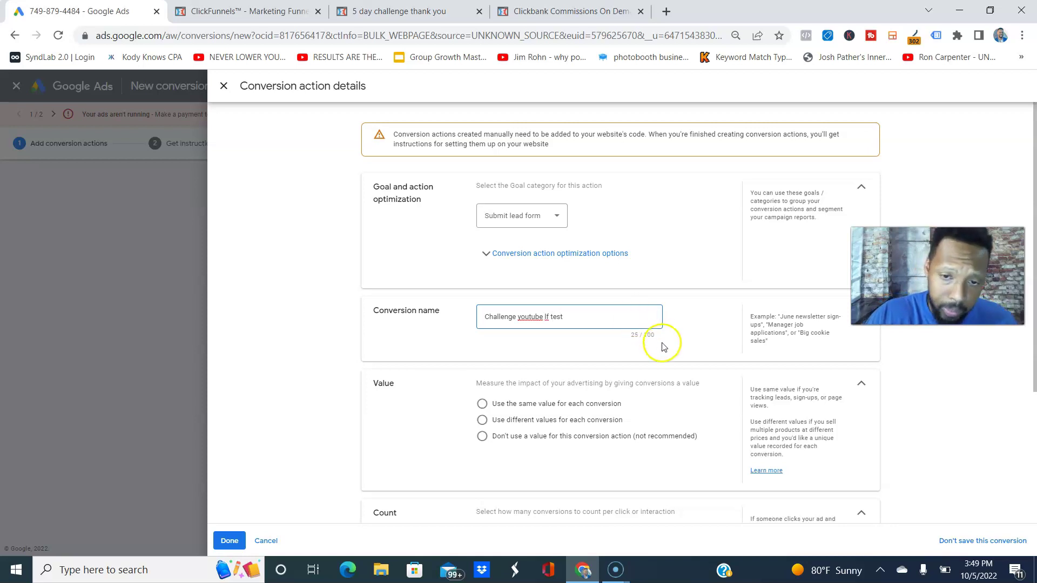
- Give every conversion the same value of 60
scroll(662, 342, down, 2)
scroll(664, 346, down, 1)
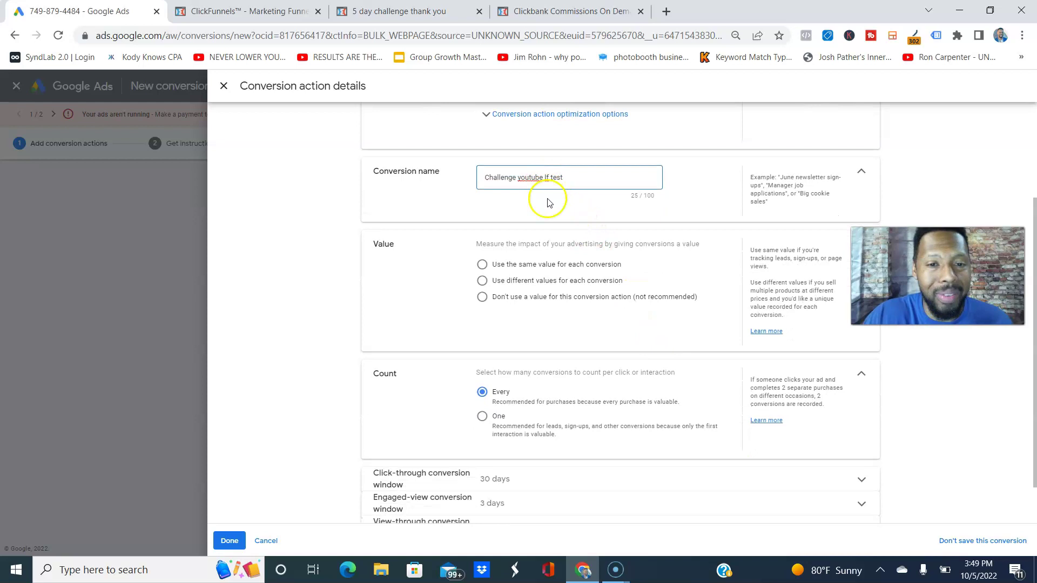
click(483, 265)
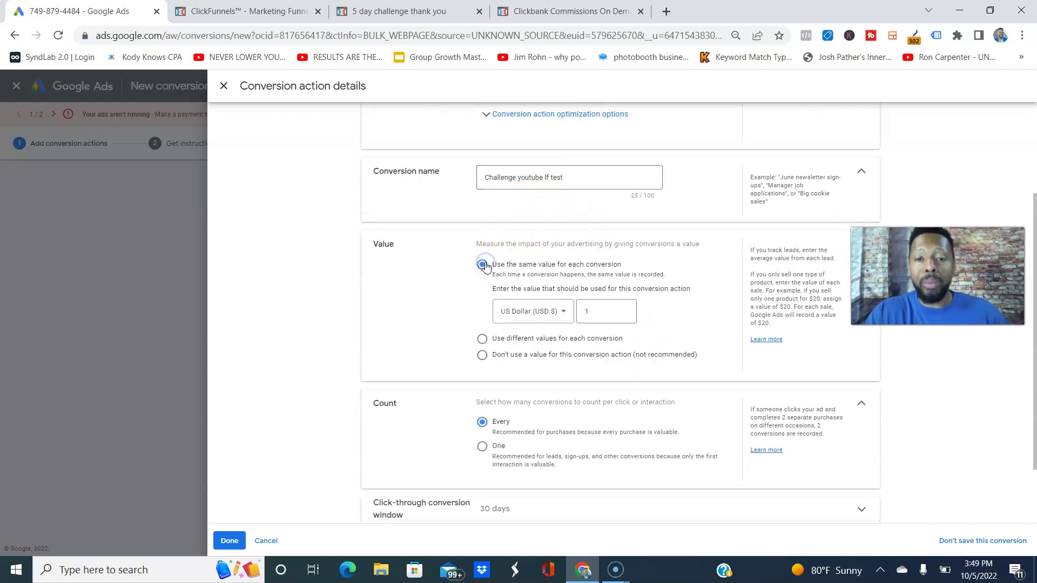
double_click(614, 312)
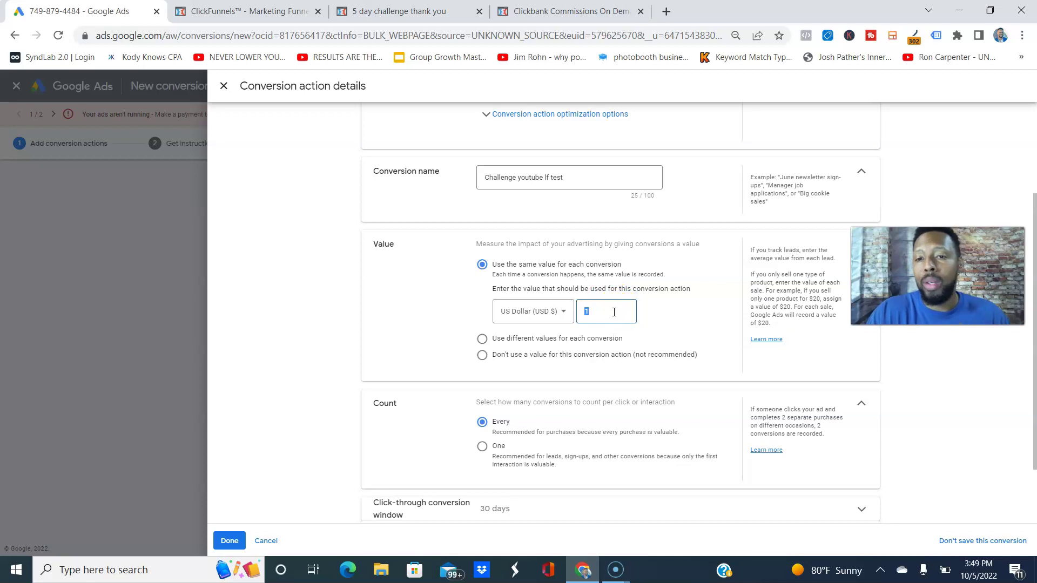
text(60)
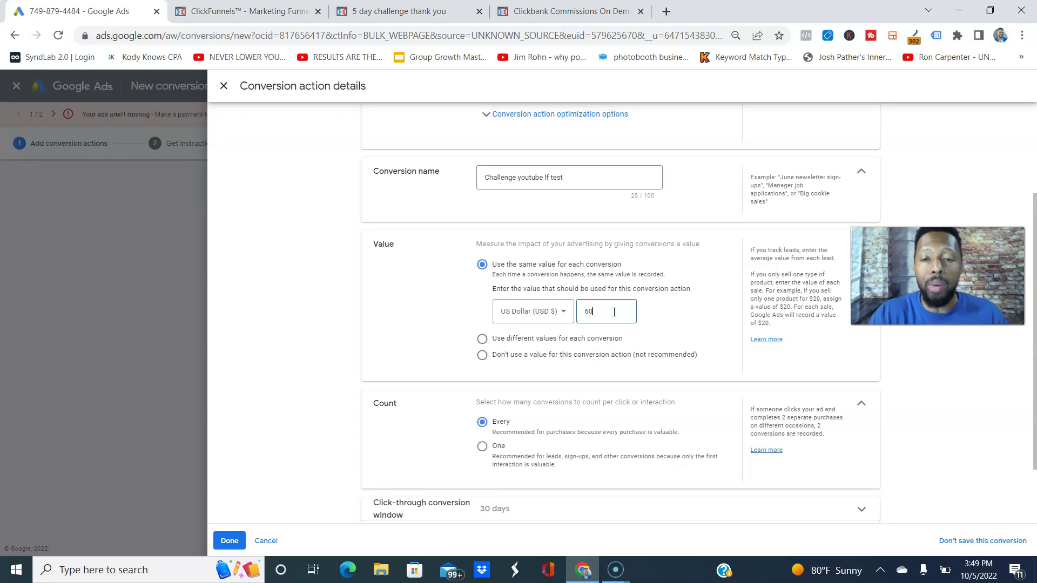
click(650, 316)
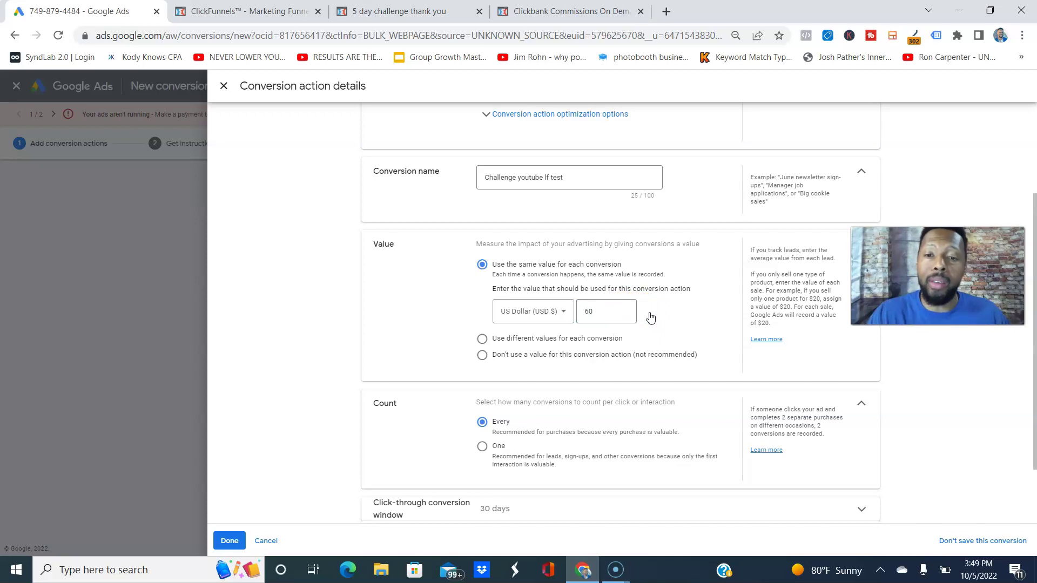
- Switch to different values per conversion with a default of 97 USD
click(538, 323)
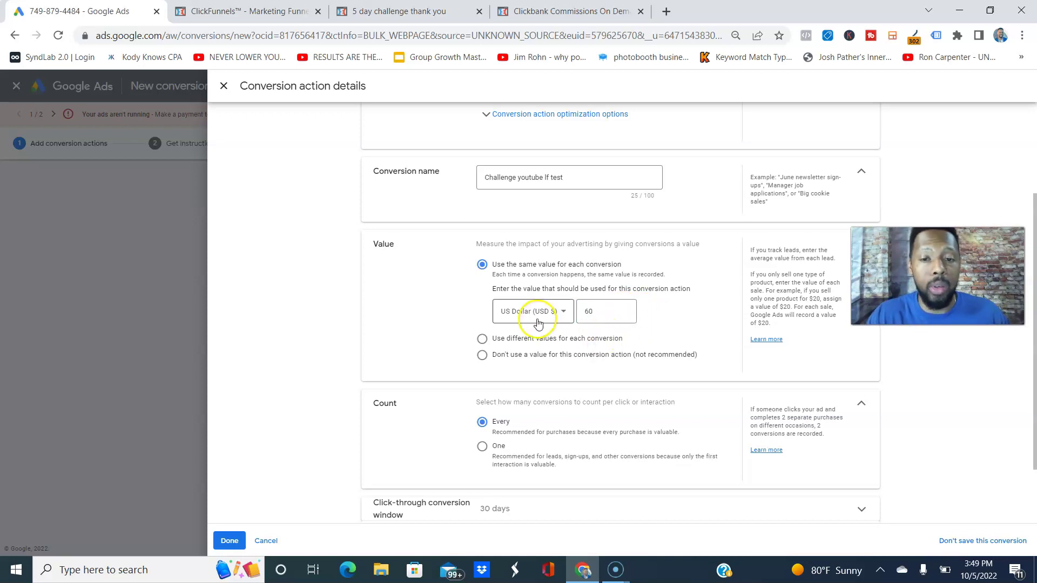
click(554, 338)
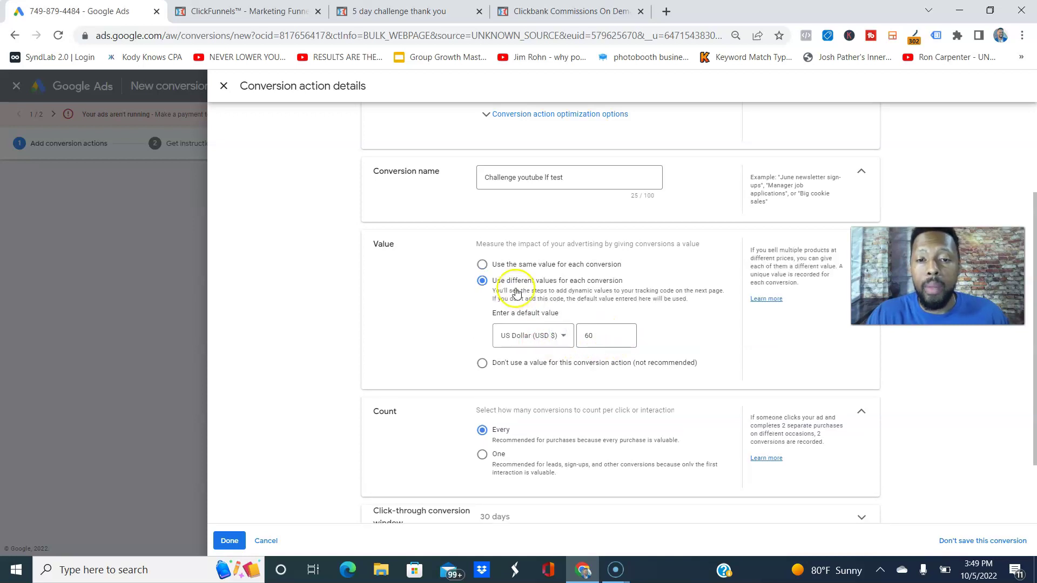
double_click(587, 335)
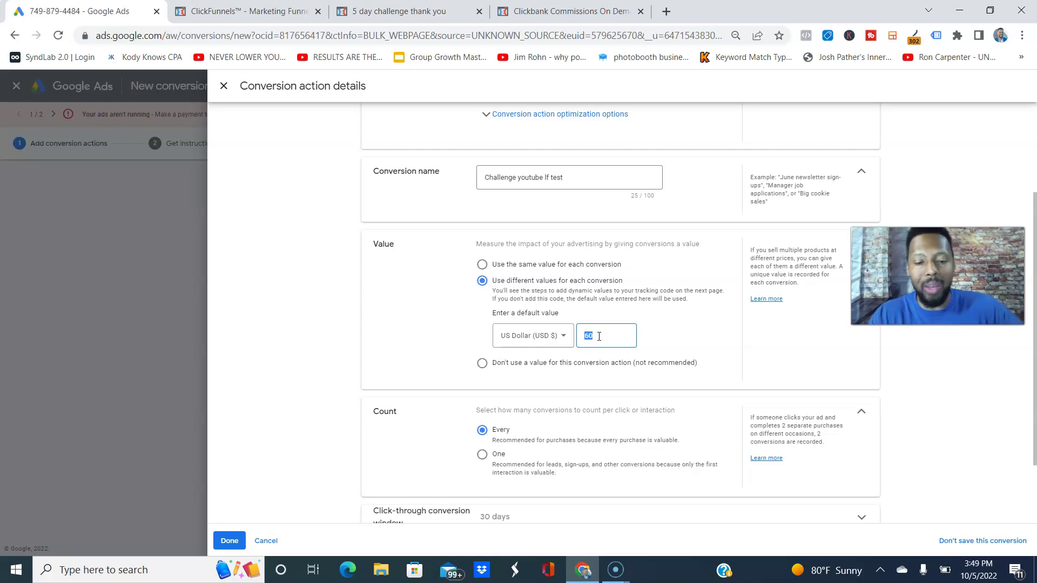
text(7)
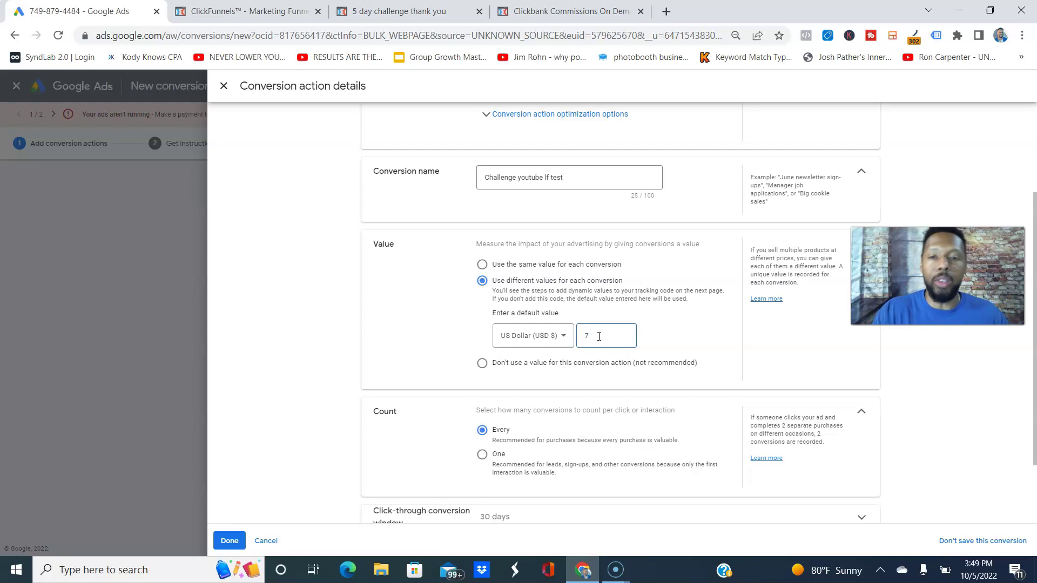
key(BackSpace)
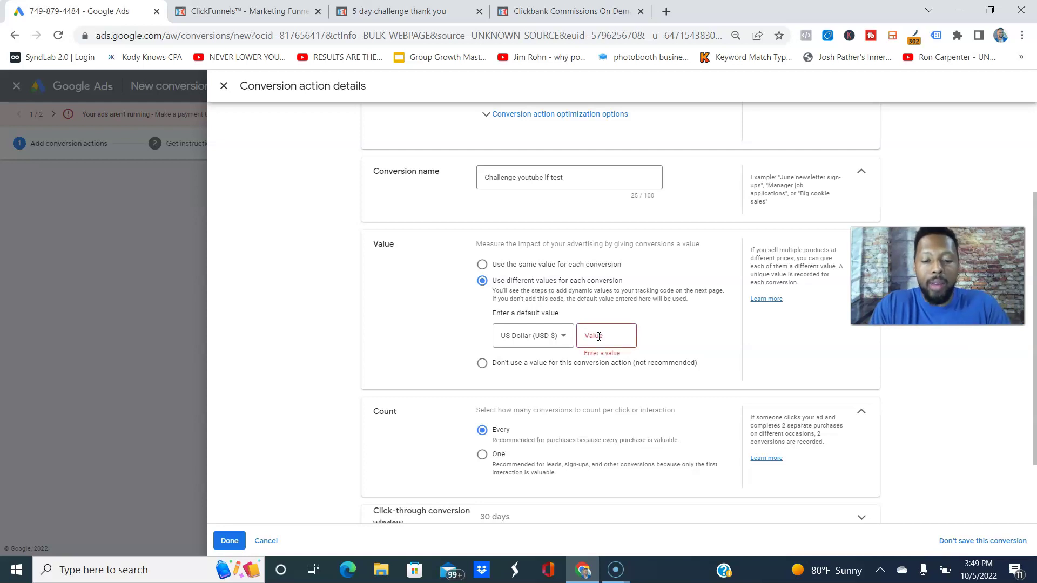
text(97)
click(683, 318)
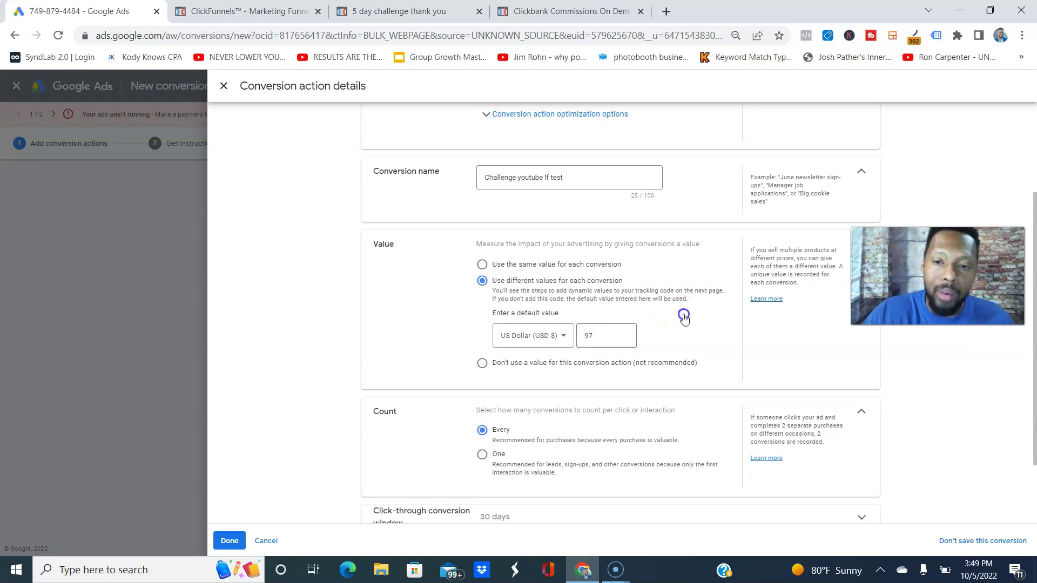
scroll(684, 319, down, 2)
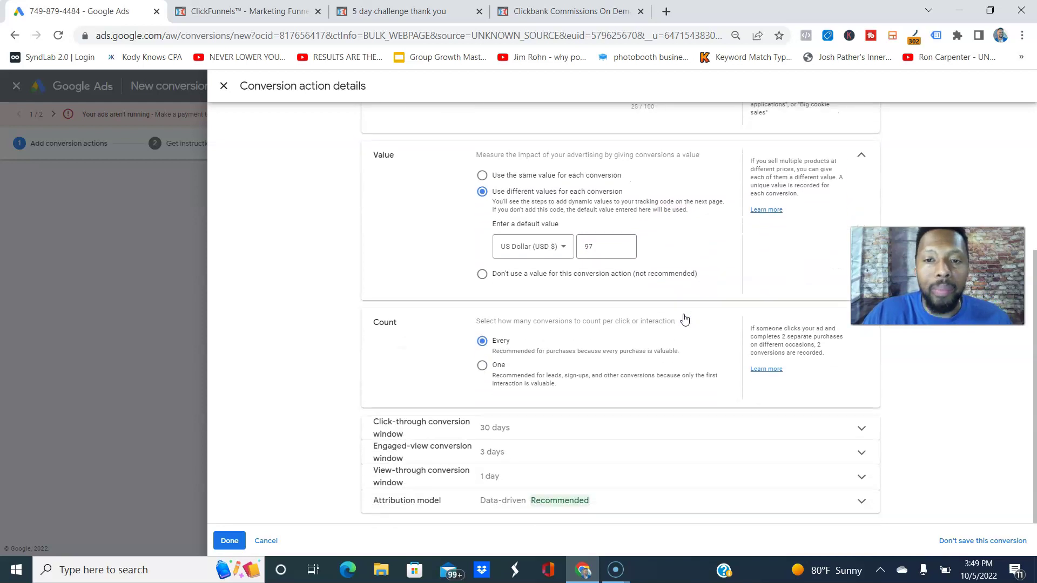
- Set no conversion value, count One per interaction, and expand the click-through window setting
click(482, 274)
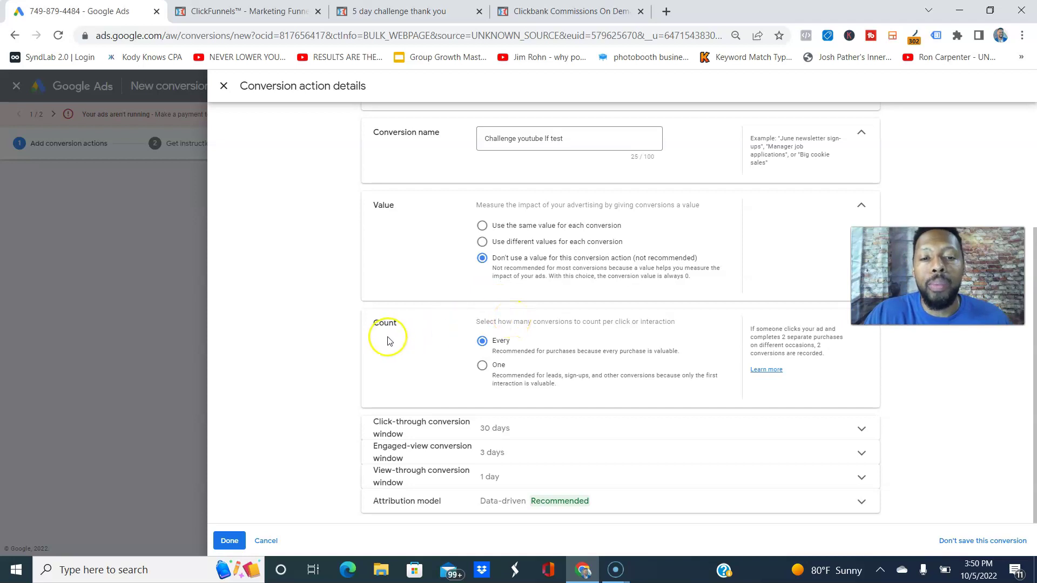
click(483, 367)
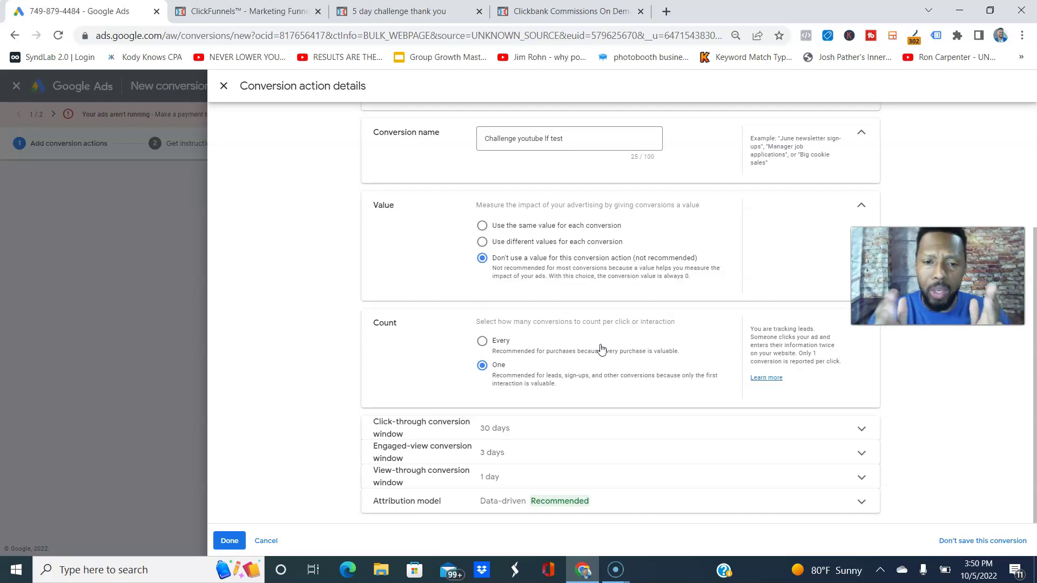
click(776, 424)
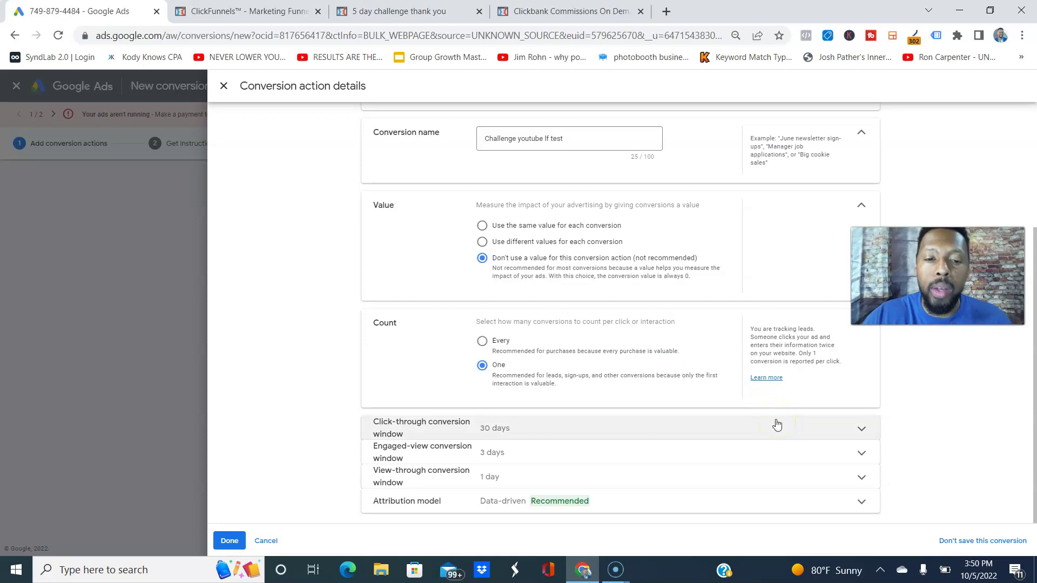
click(514, 434)
scroll(720, 390, down, 2)
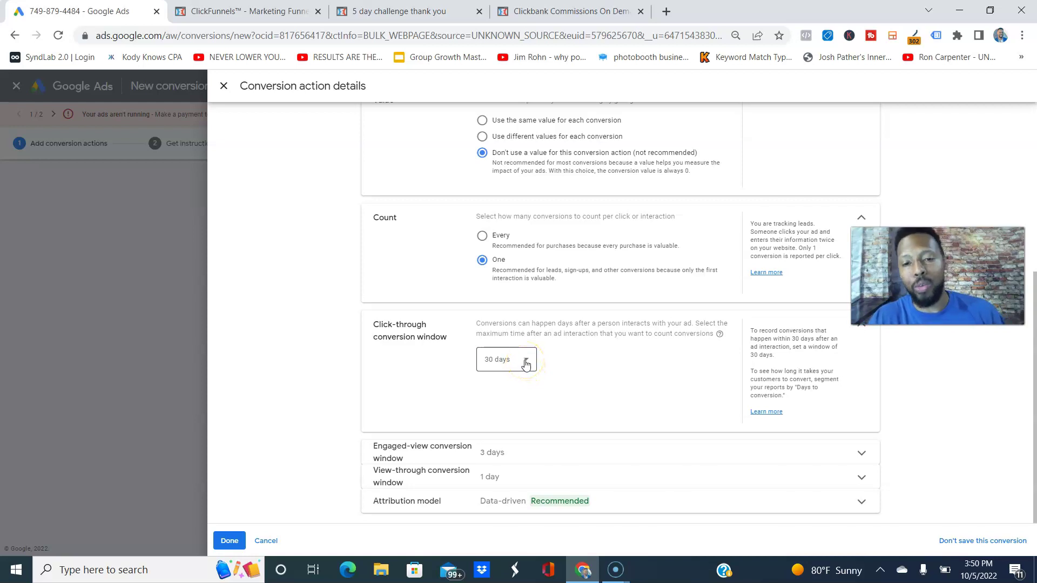
click(526, 365)
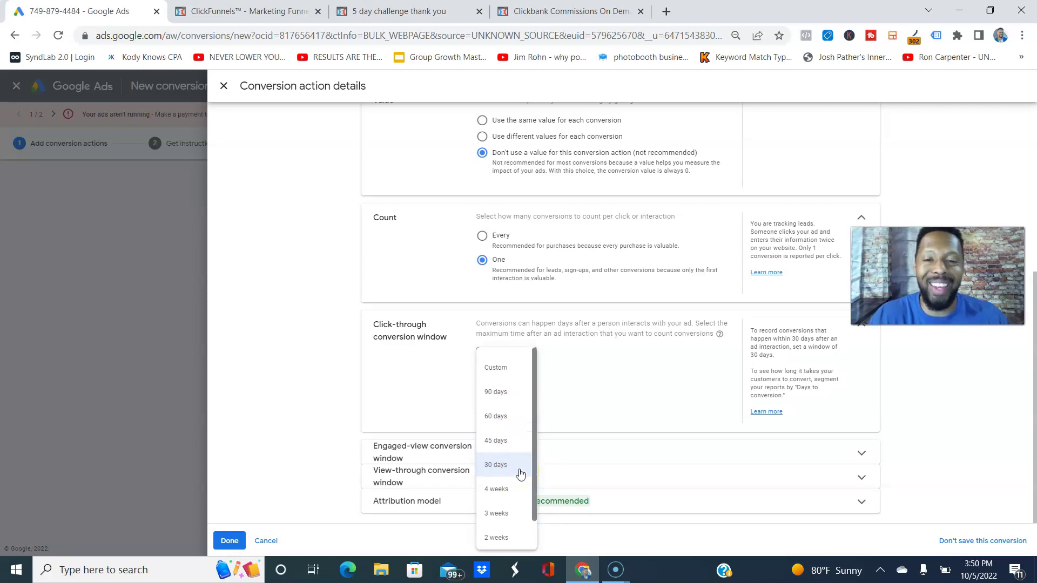
click(505, 414)
click(523, 363)
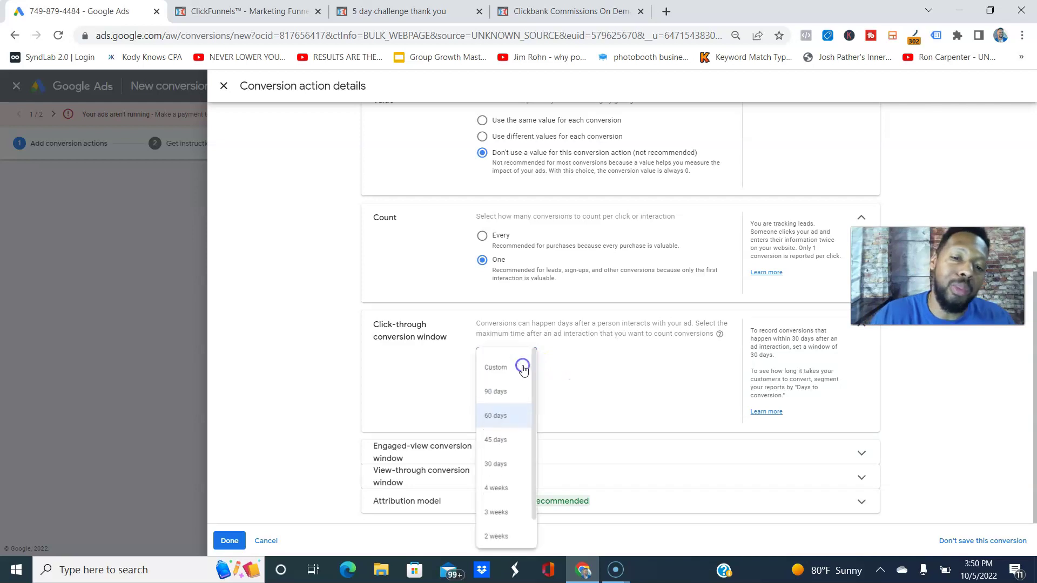
click(503, 464)
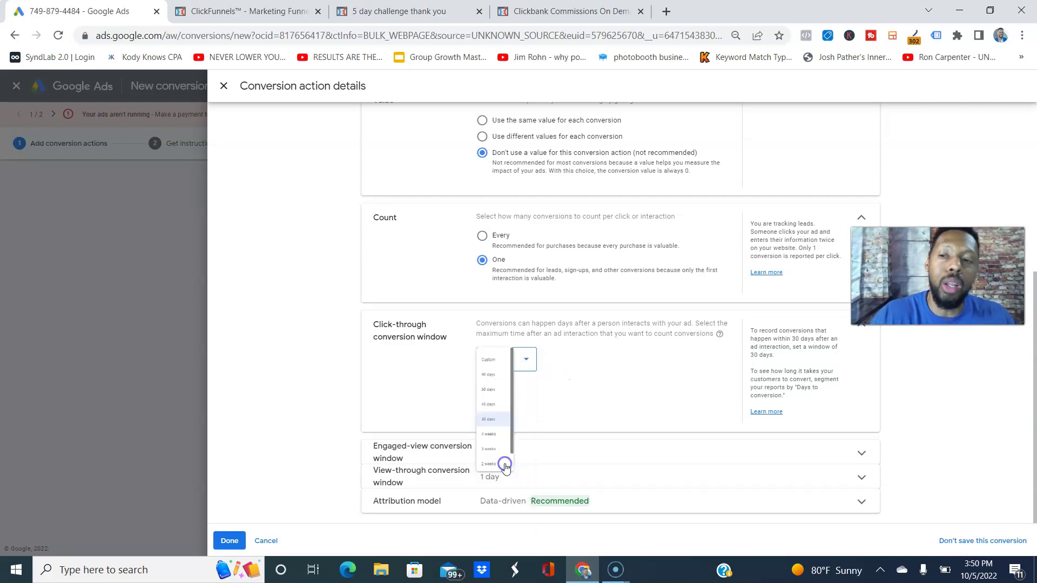
- Expand the engaged-view (3 days) and view-through (1 day) conversion window rows
click(590, 400)
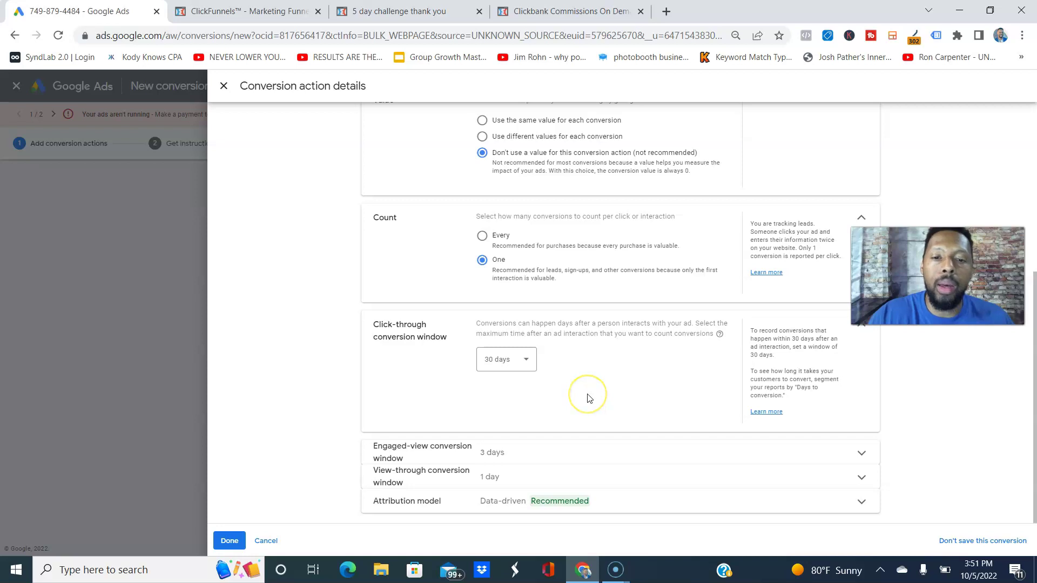
click(479, 459)
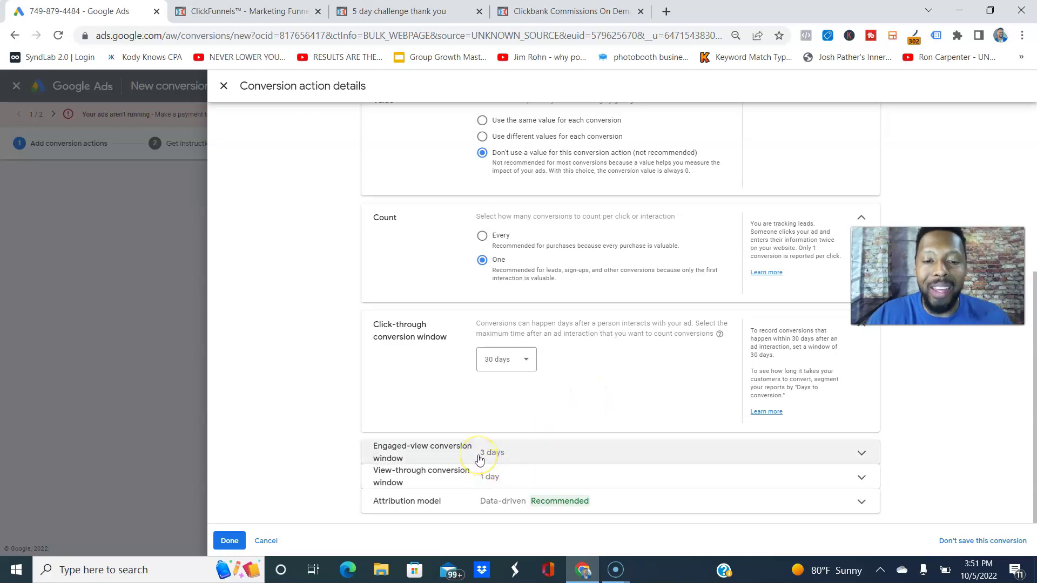
click(479, 460)
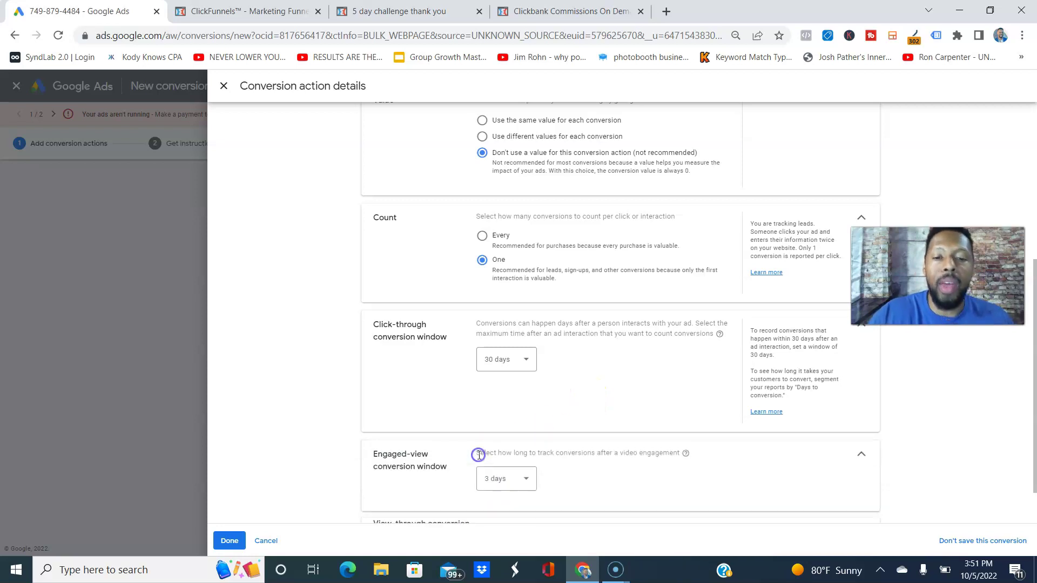
click(659, 450)
scroll(658, 449, down, 1)
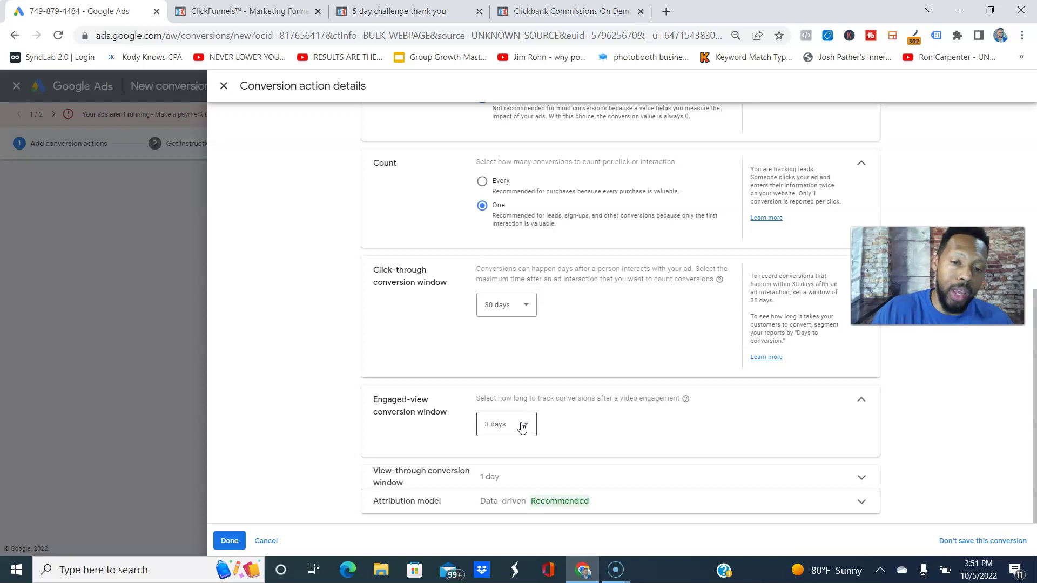
click(625, 479)
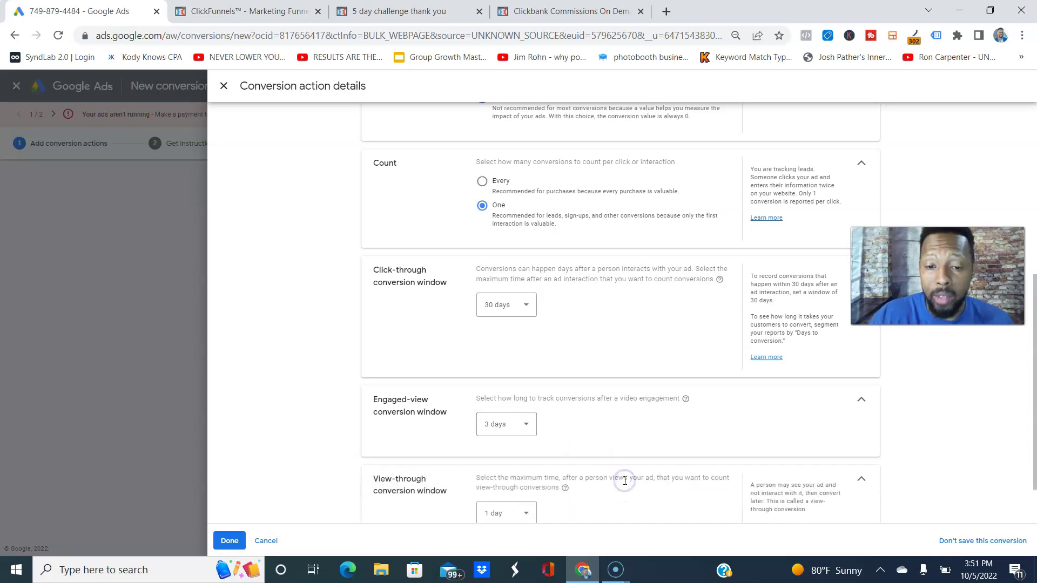
scroll(625, 480, down, 1)
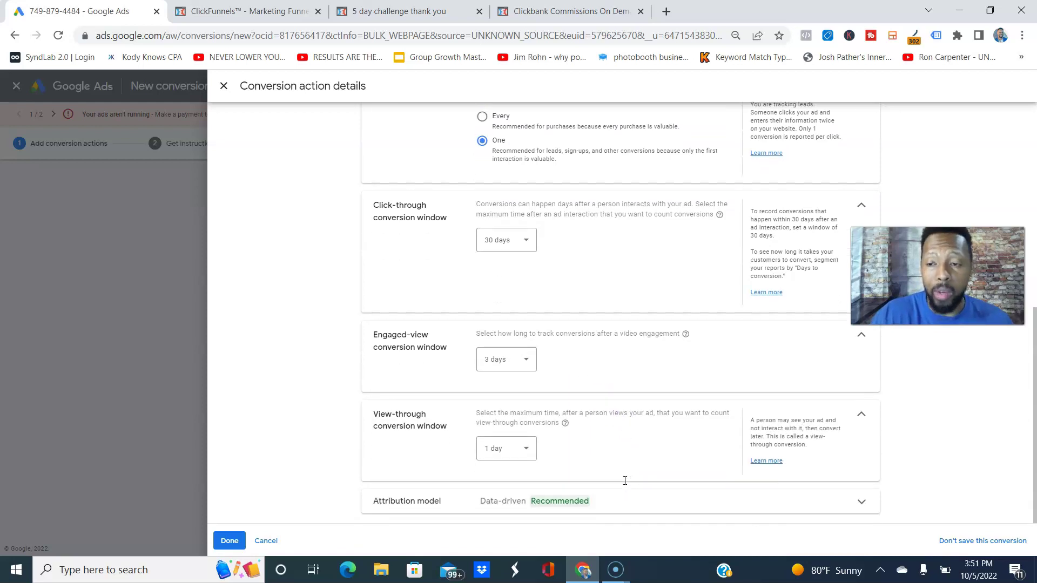
- Try a 30-day view-through conversion window, then set it back to 1 day
click(534, 458)
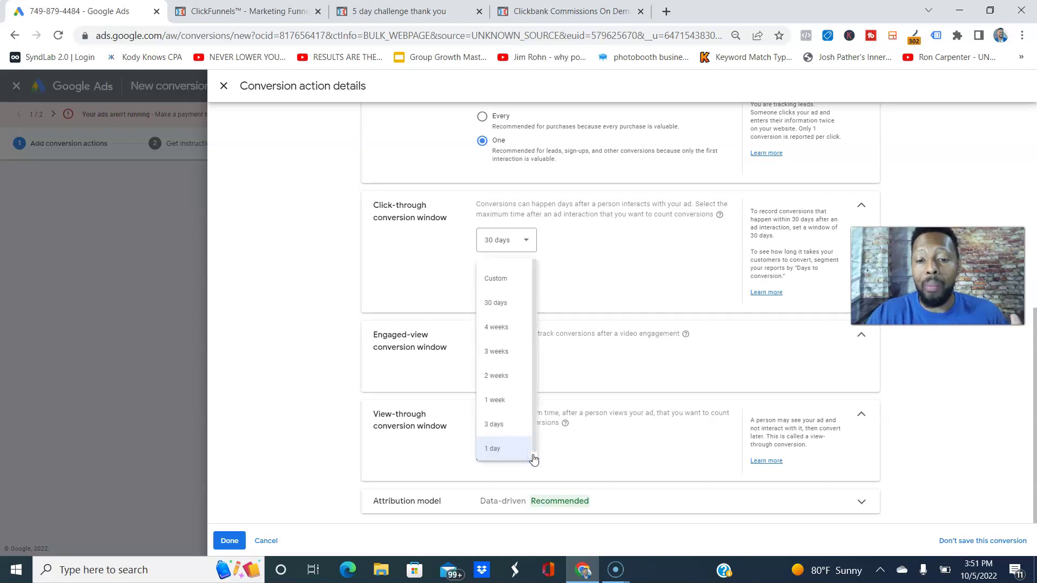
click(550, 460)
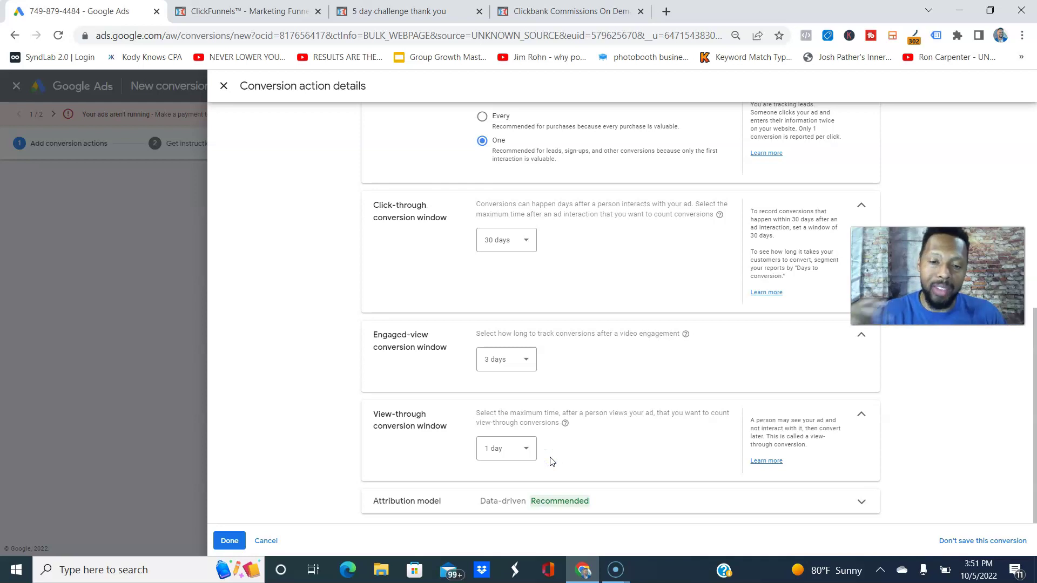
click(523, 452)
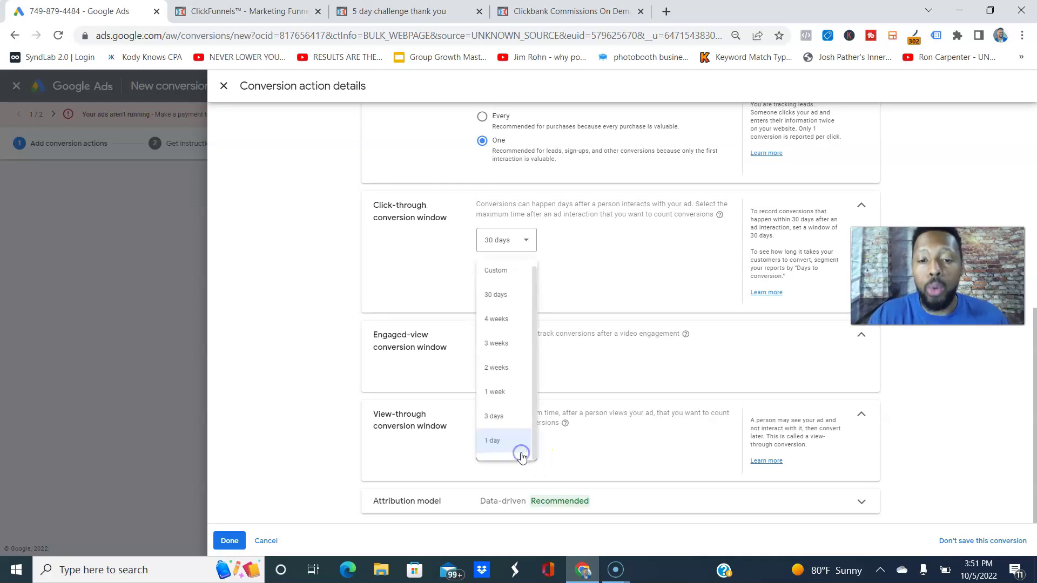
click(502, 297)
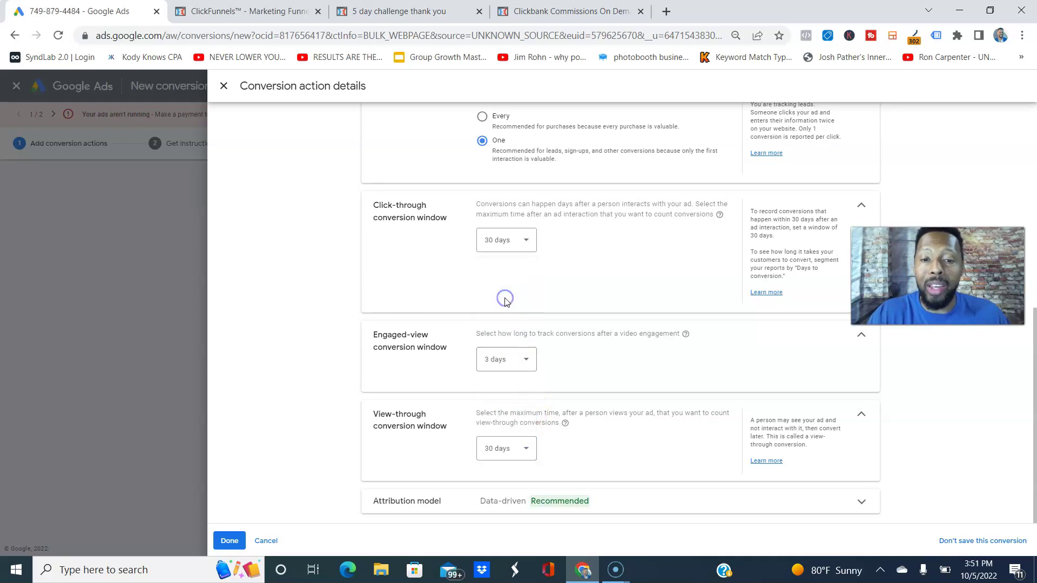
click(102, 570)
click(693, 419)
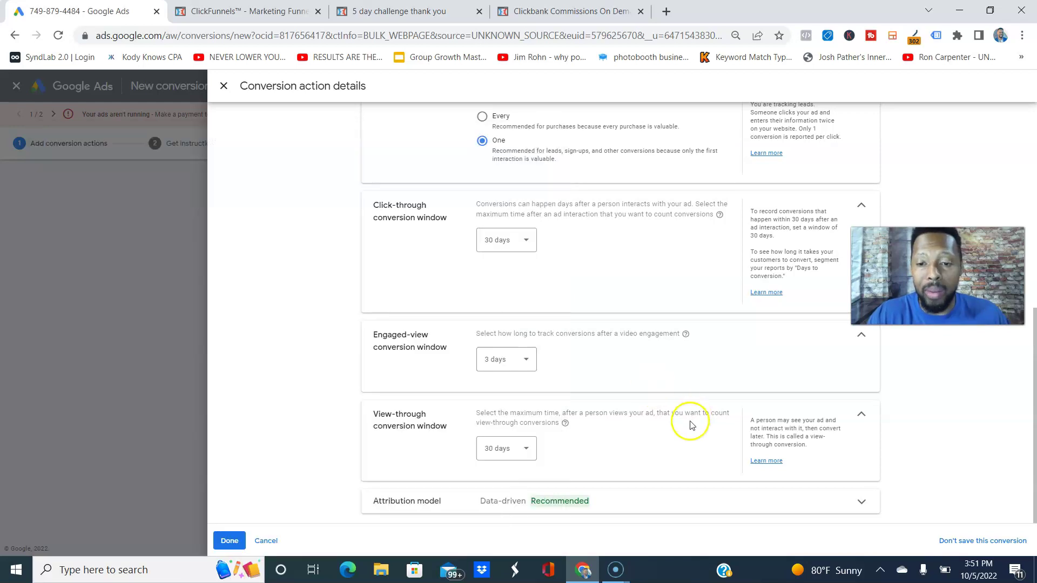
click(513, 452)
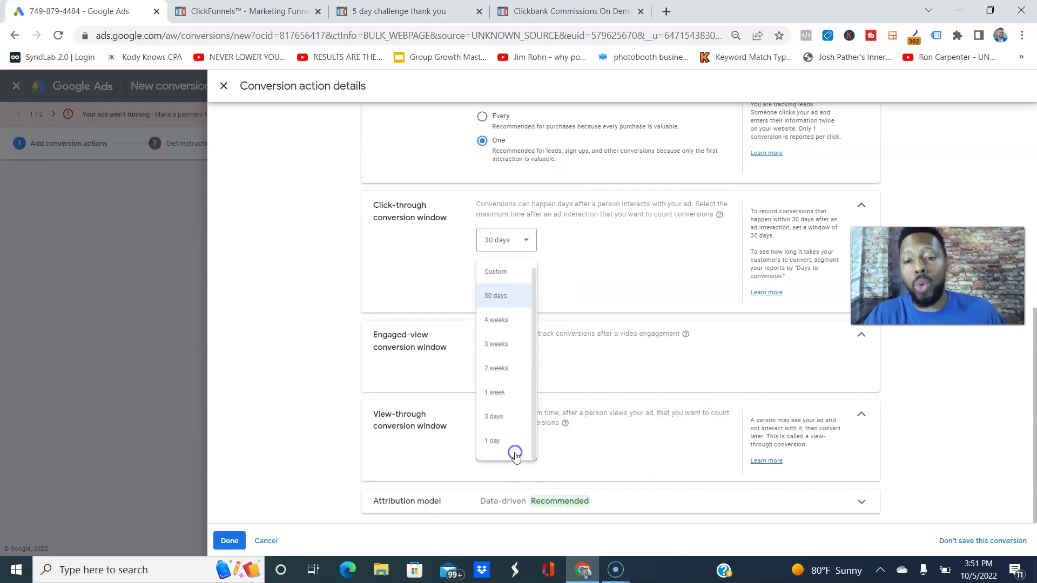
click(507, 444)
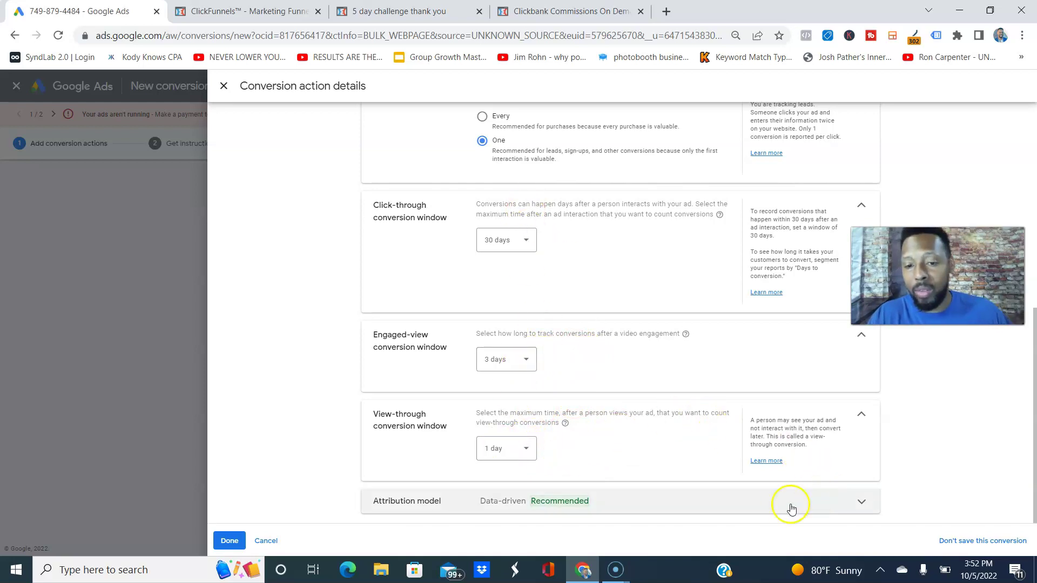
- Keep Data-driven as the attribution model and finish the conversion action details
click(836, 504)
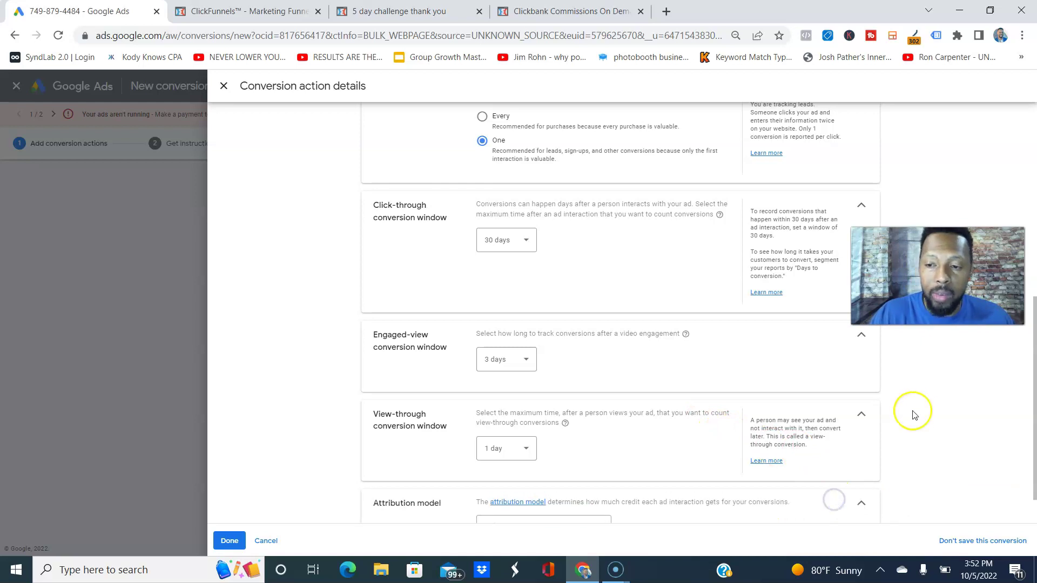
click(598, 479)
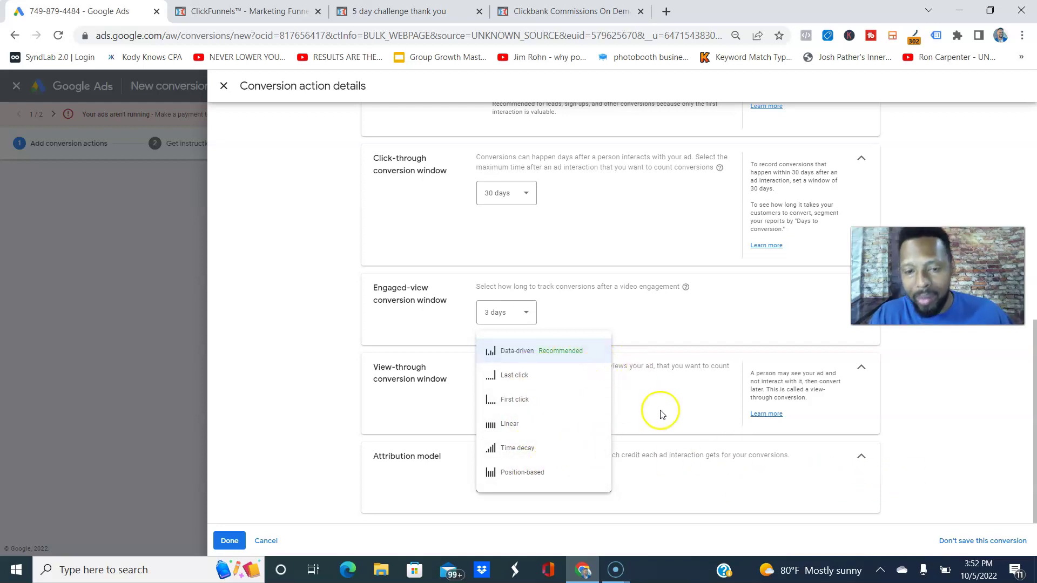
click(902, 442)
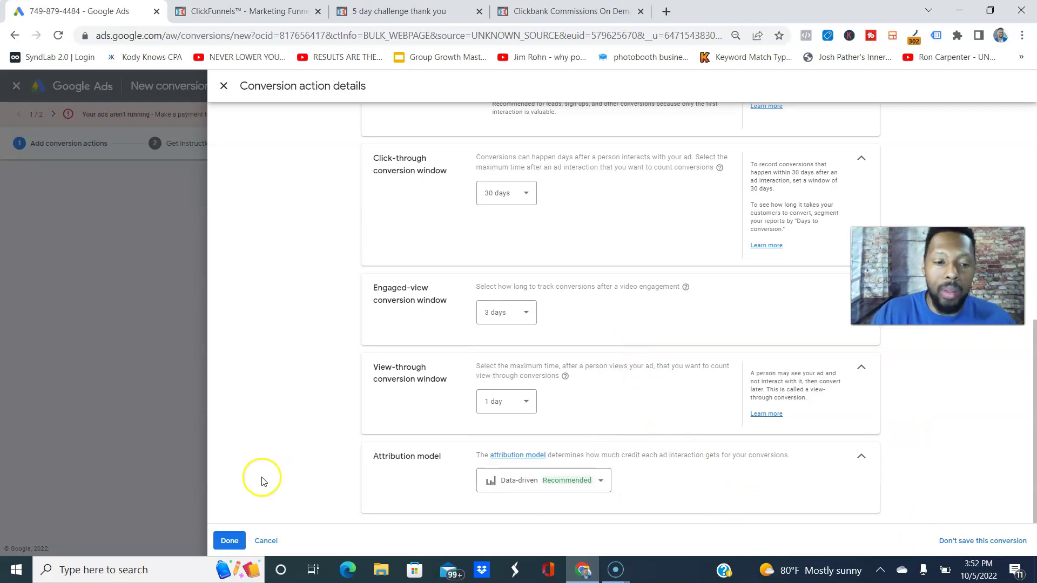
click(229, 540)
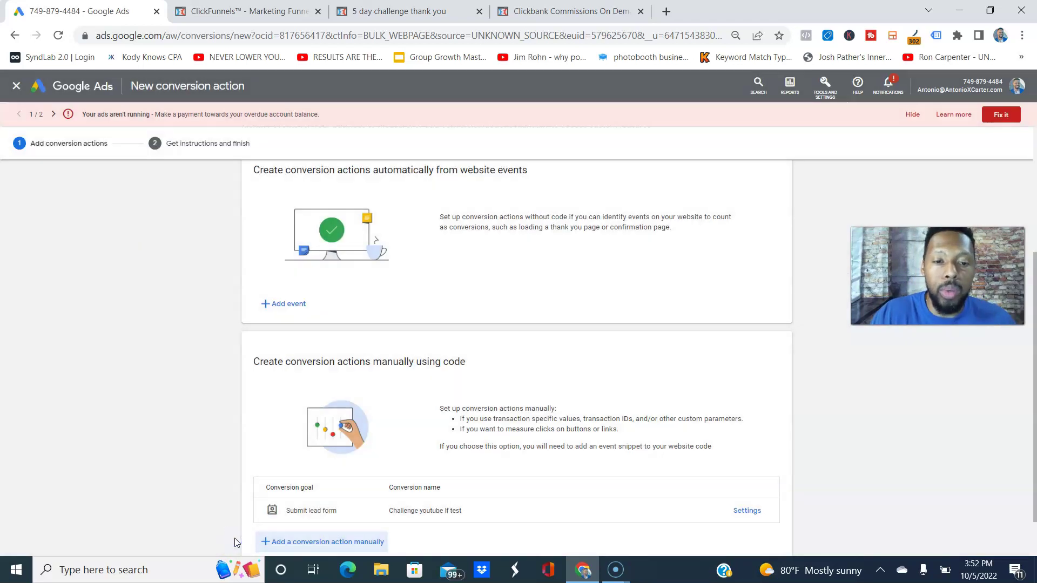
scroll(592, 446, down, 1)
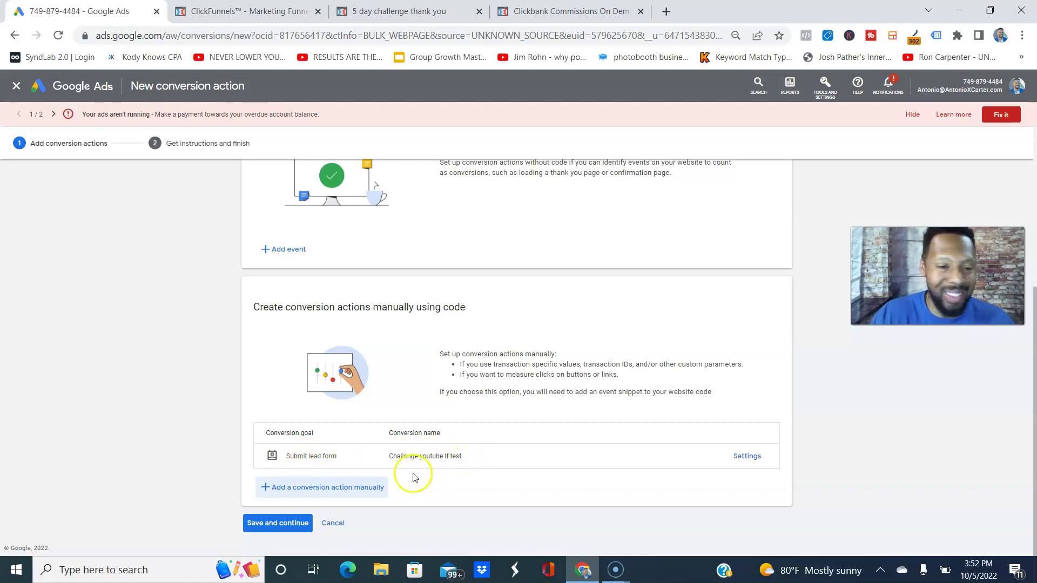
- Save the Challenge youtube lf test conversion action and copy its Google tag code
click(275, 524)
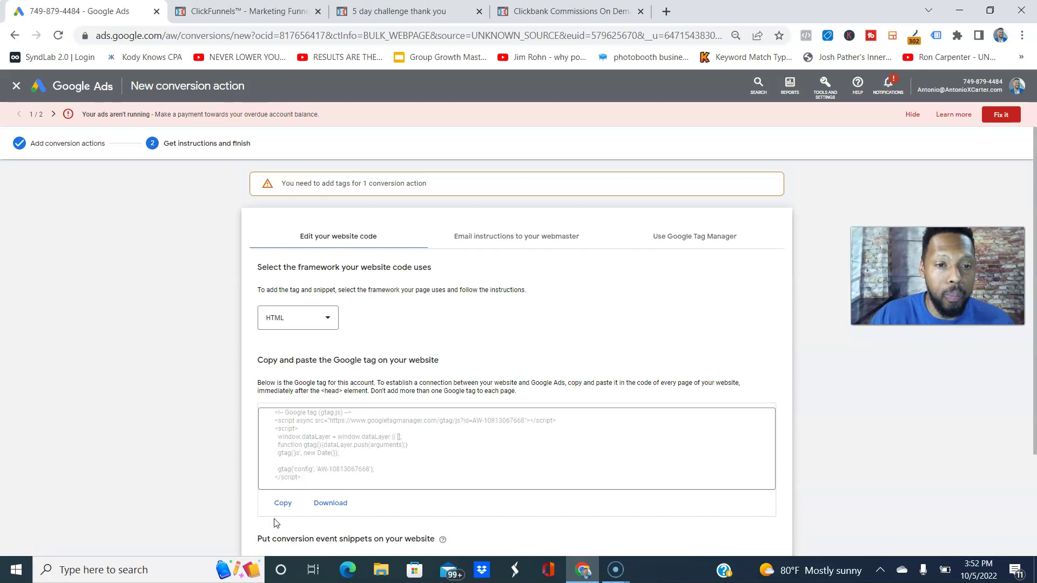
scroll(540, 312, down, 3)
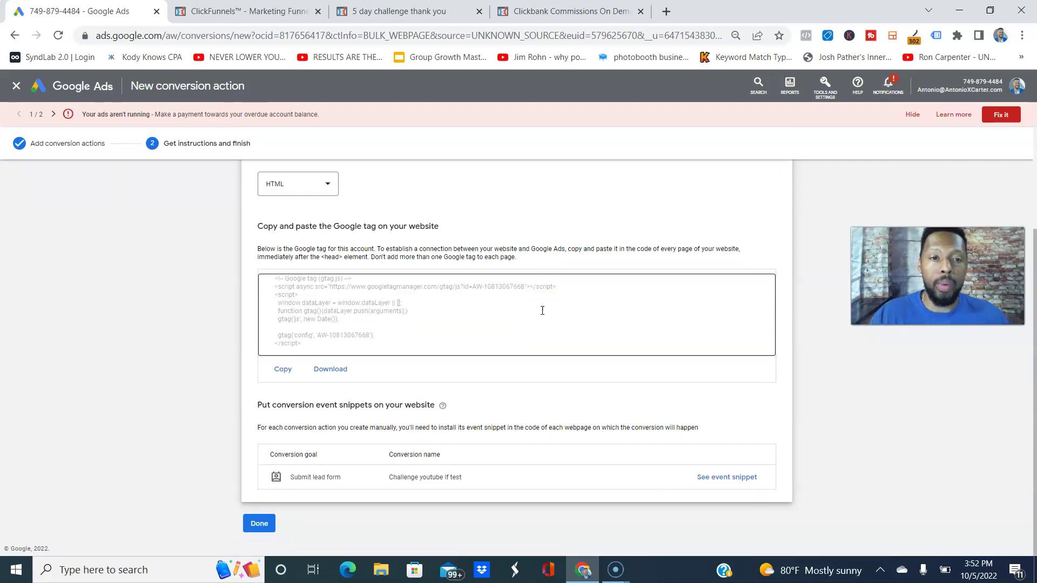
click(364, 295)
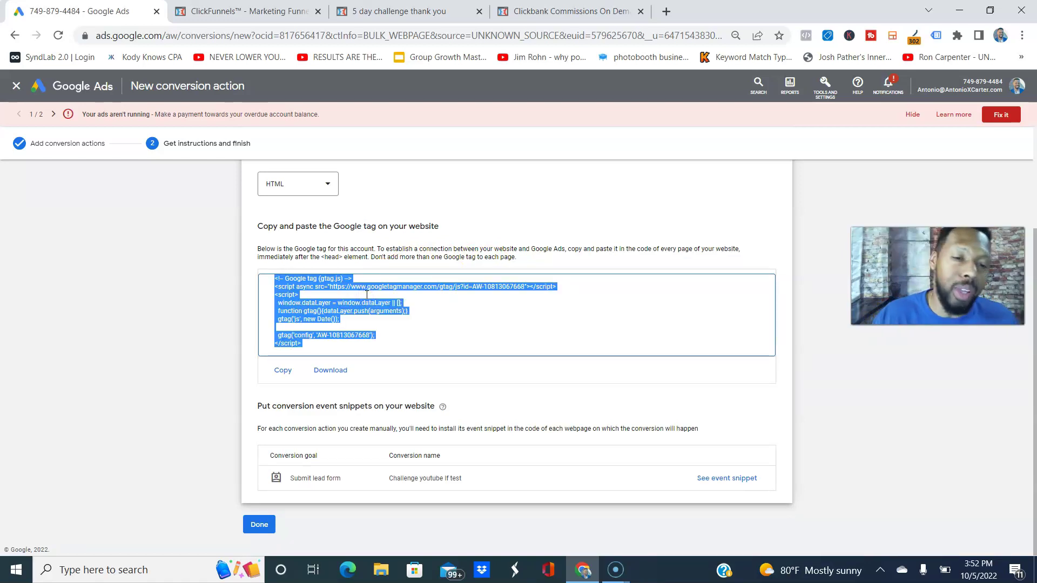
click(346, 321)
click(288, 375)
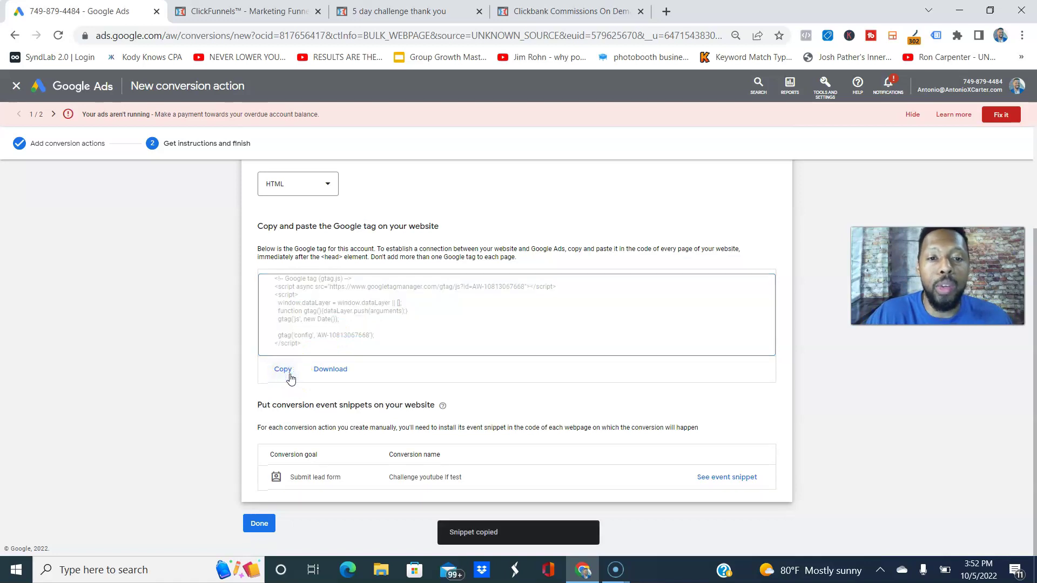
click(425, 331)
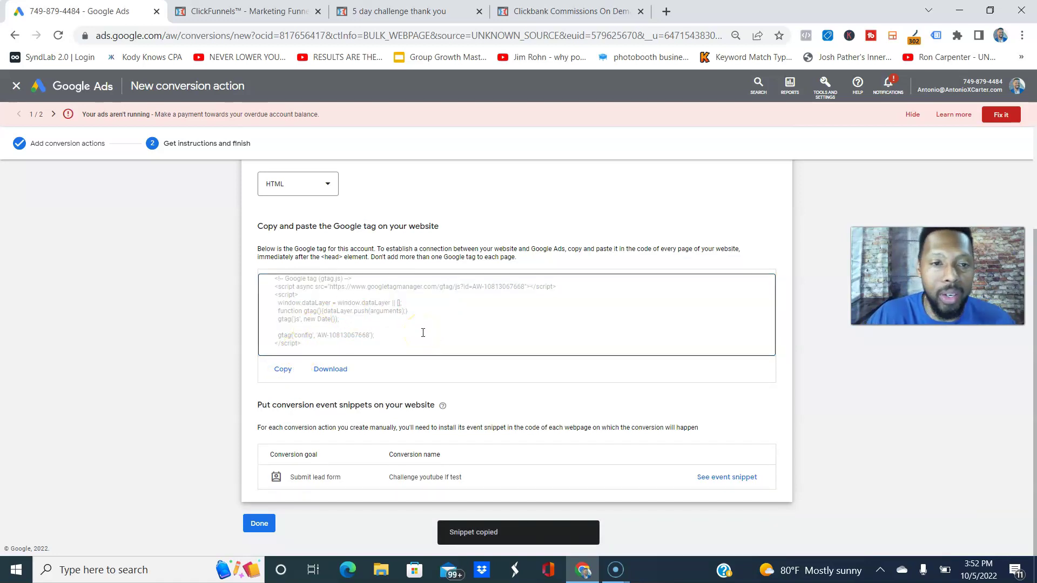
- Review the Bing UET script in the Bing Ads+Clickbank 5 Day Challenge funnel's Head Tracking Code
click(267, 11)
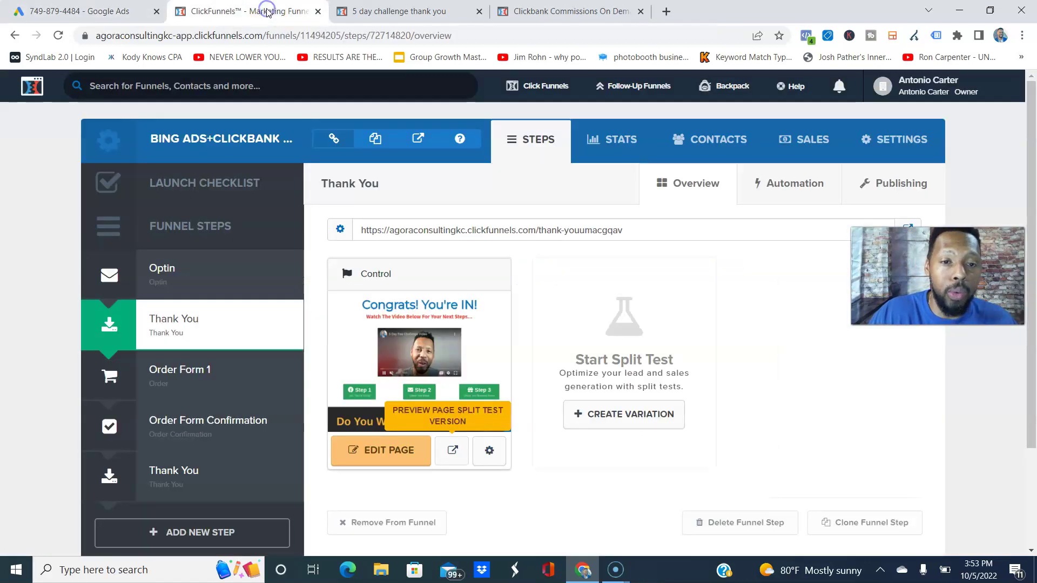
click(909, 150)
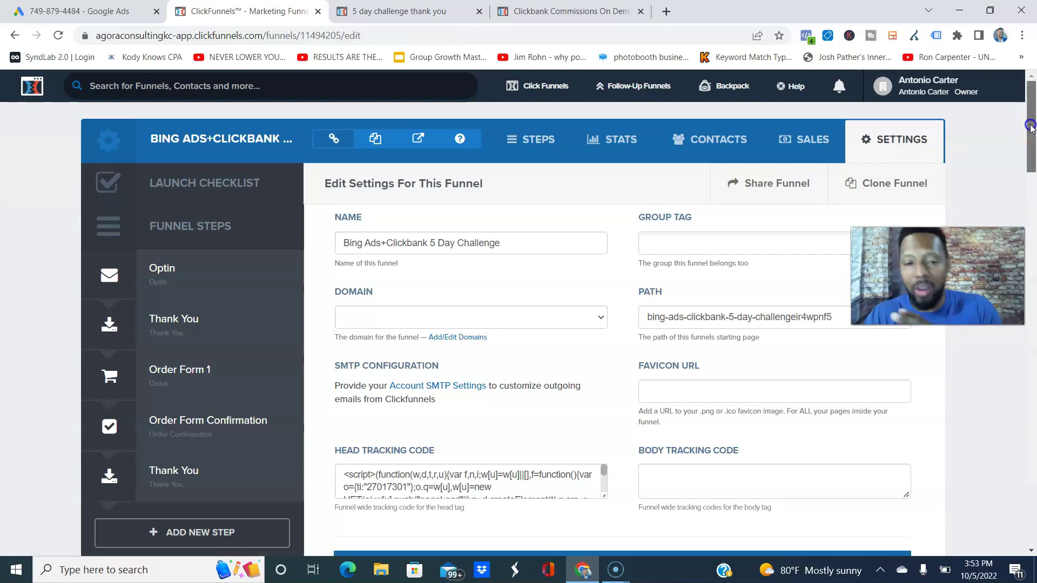
drag(1032, 127, 1032, 149)
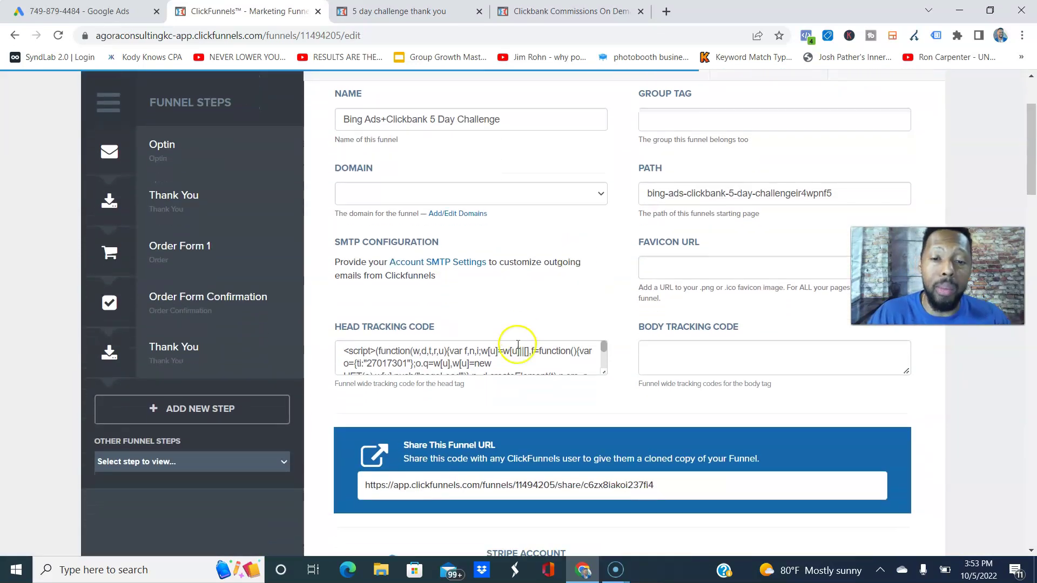
click(518, 347)
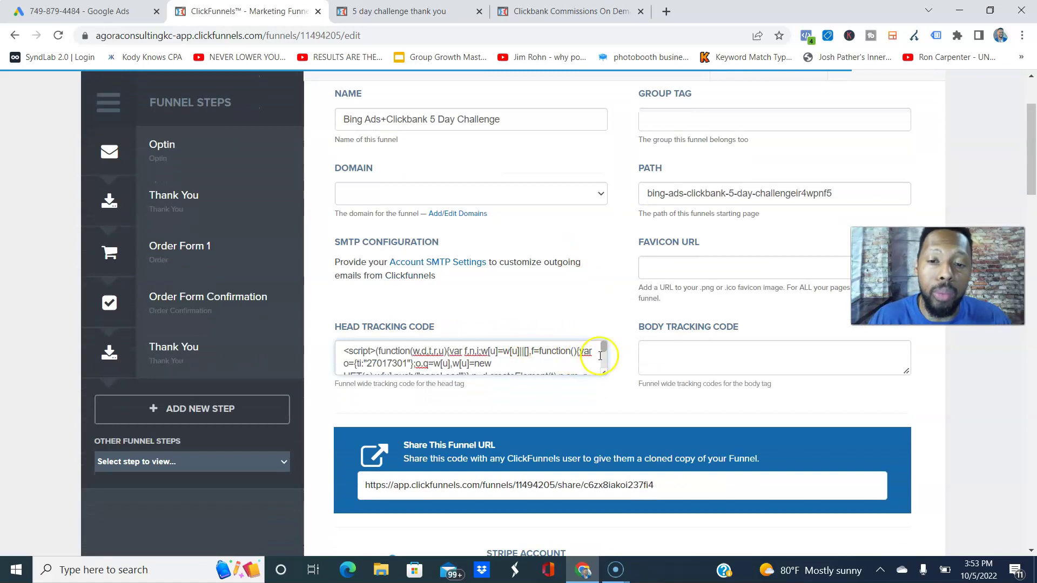
mouse_move(603, 346)
mouse_down()
mouse_move(604, 365)
mouse_move(600, 336)
mouse_up()
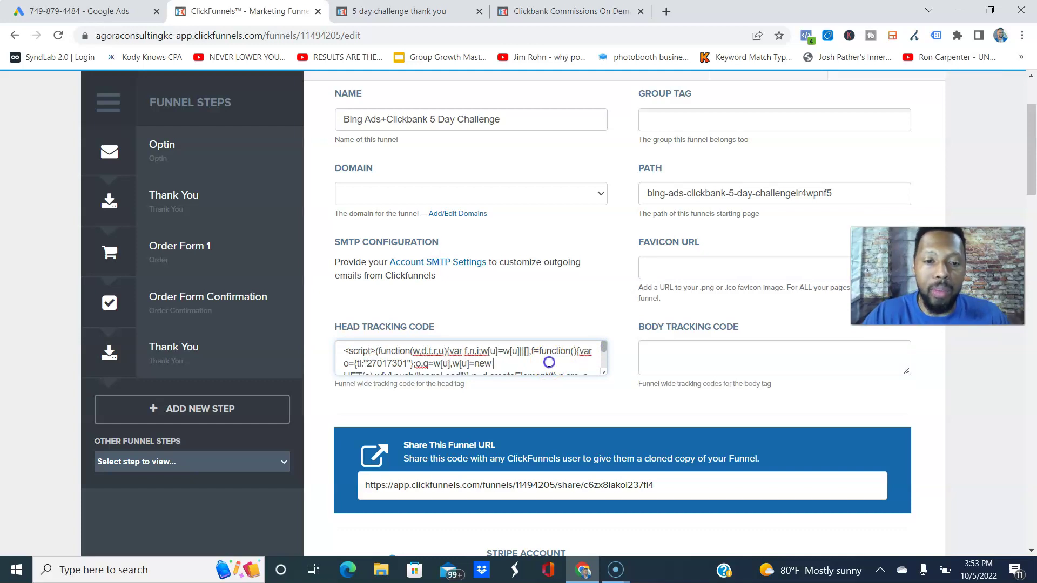
drag(604, 346, 603, 356)
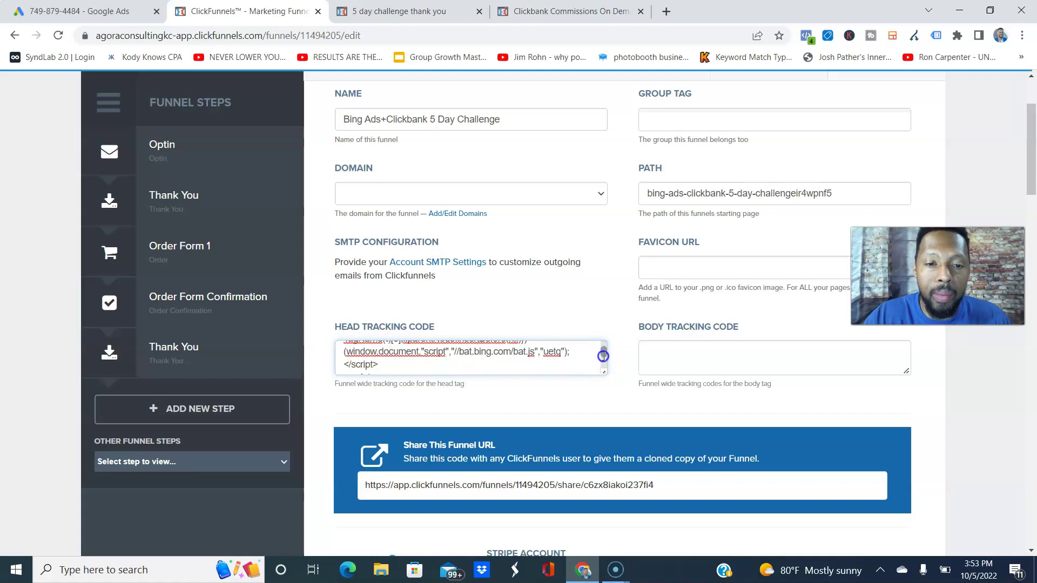
scroll(603, 356, up, 5)
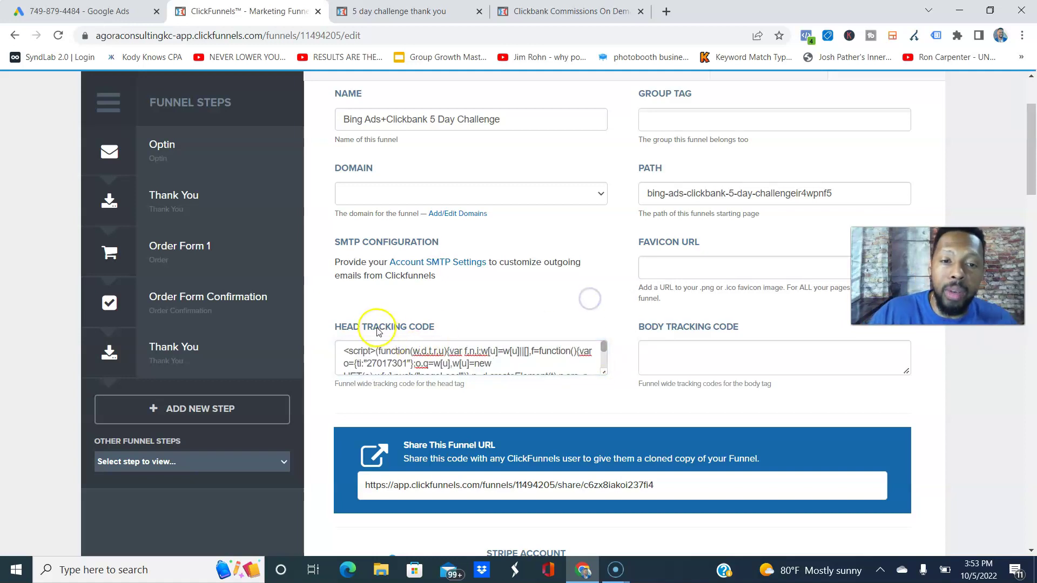
scroll(603, 372, up, 2)
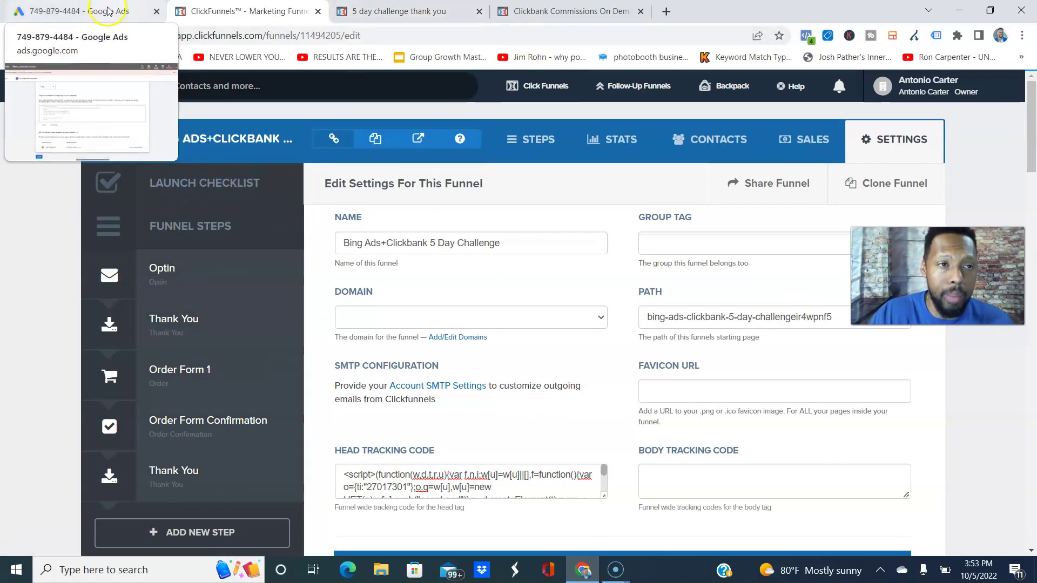
- Copy the Challenge youtube lf test page-load event snippet and return to the thank-you preview
click(81, 11)
click(432, 371)
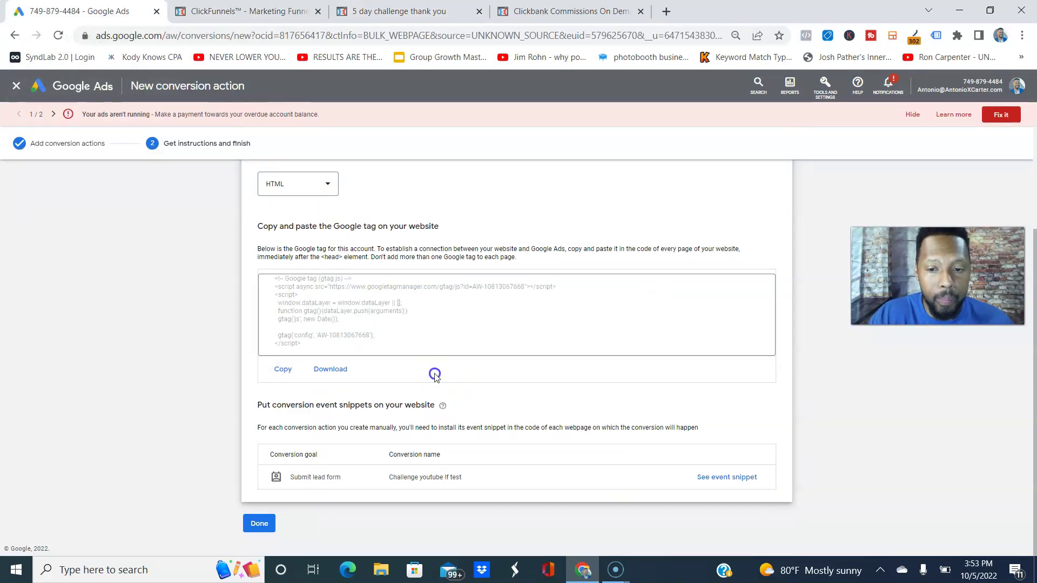
click(728, 482)
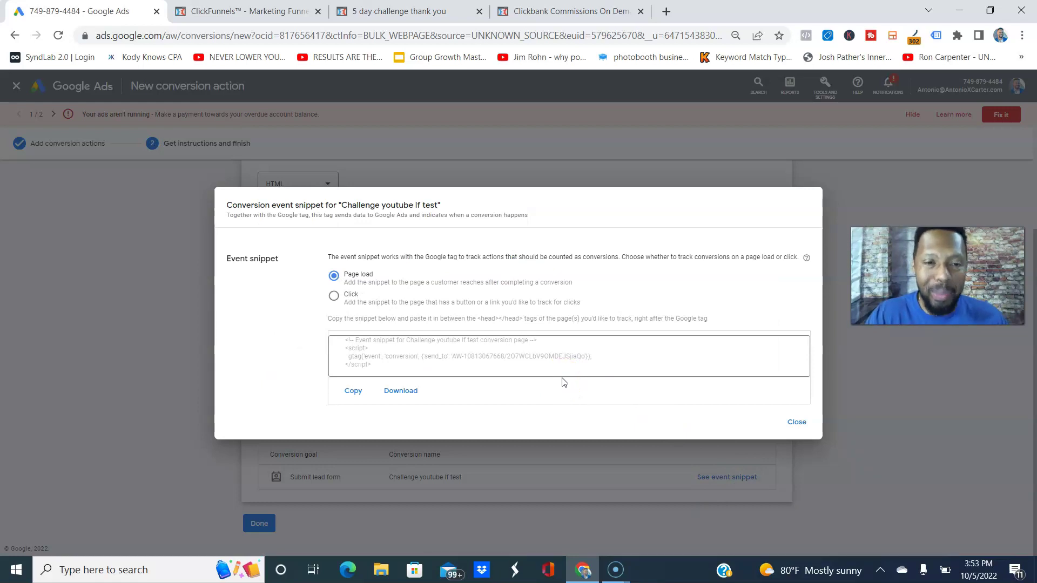
click(361, 396)
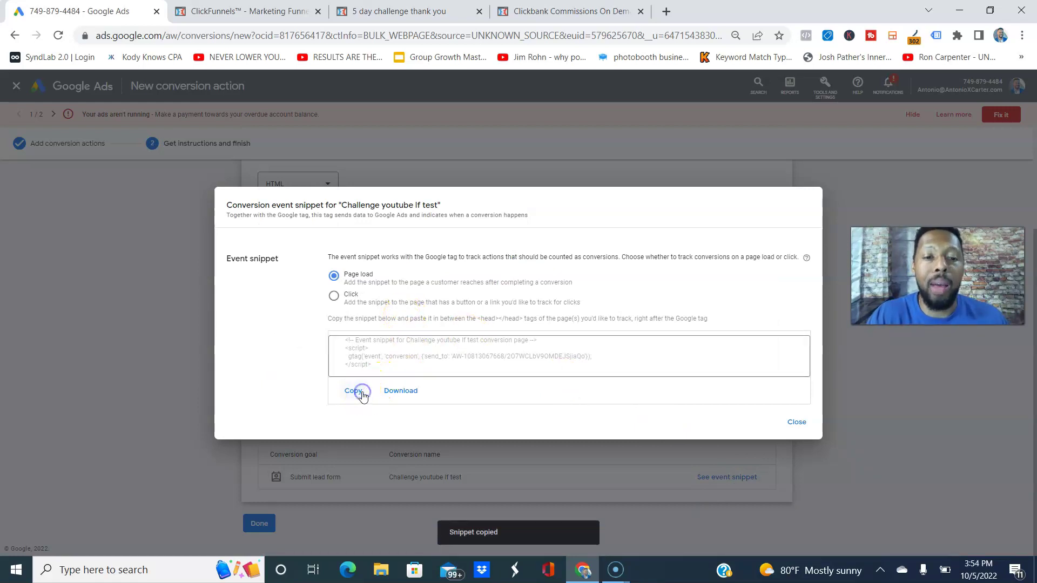
click(406, 16)
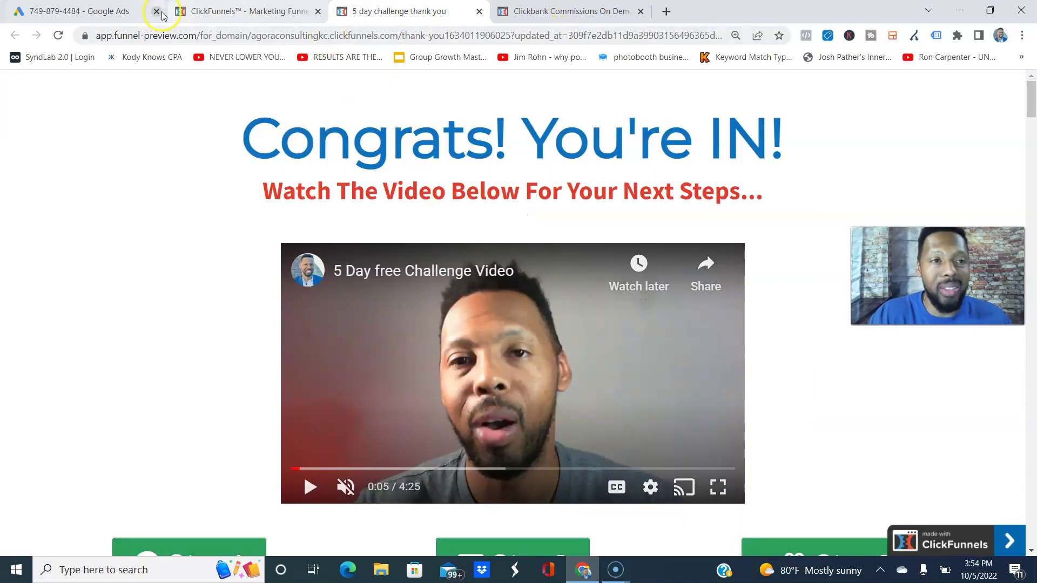
- Open the Thank You funnel step's page in the ClickFunnels page editor
click(251, 11)
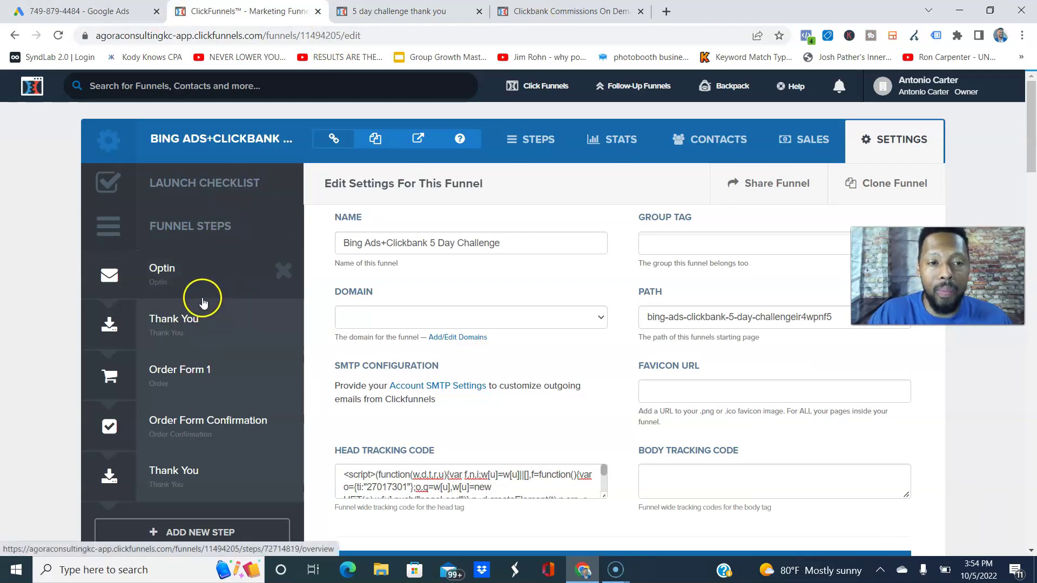
click(204, 318)
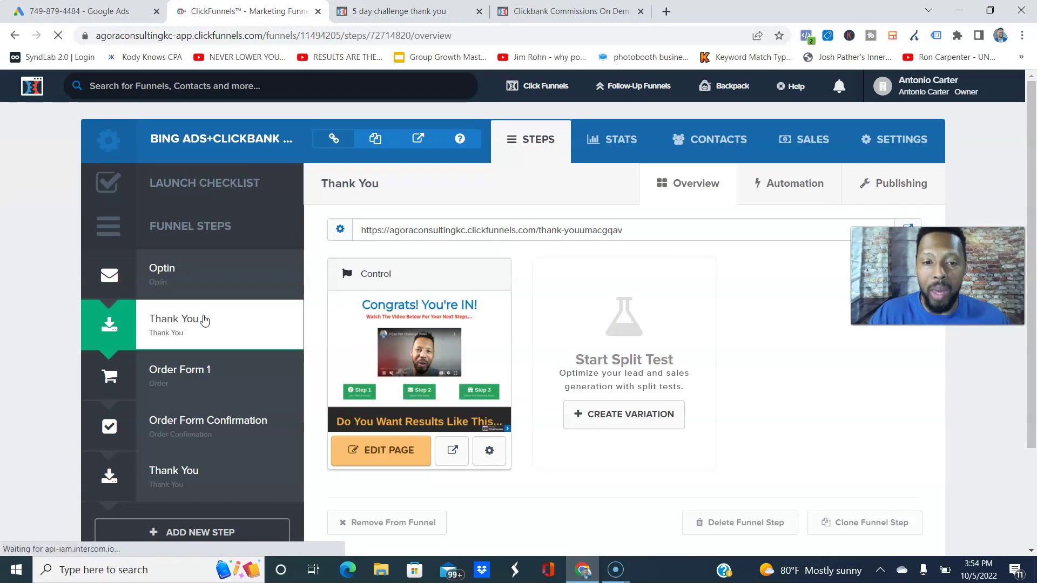
click(413, 456)
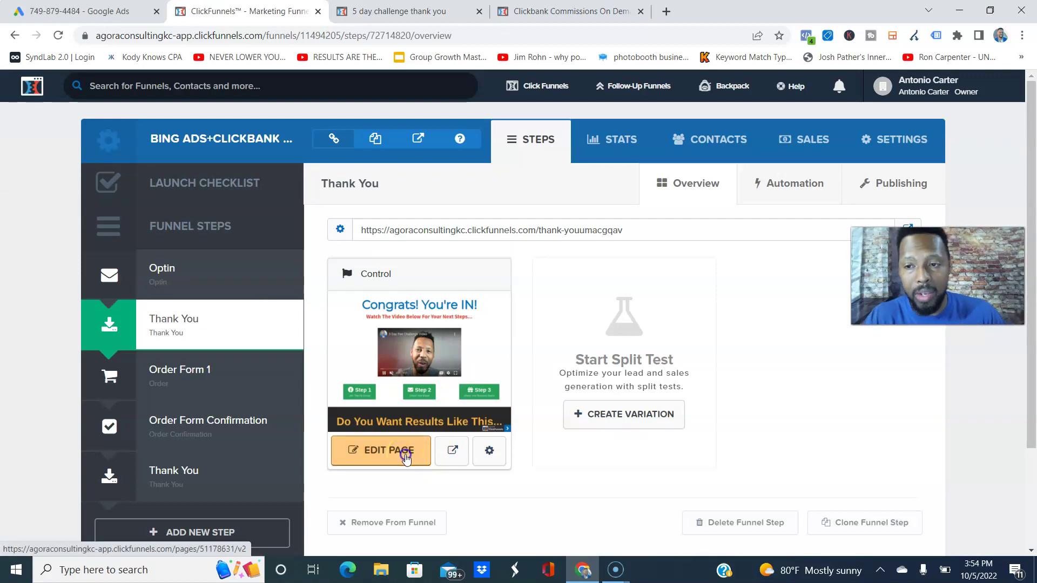
click(406, 457)
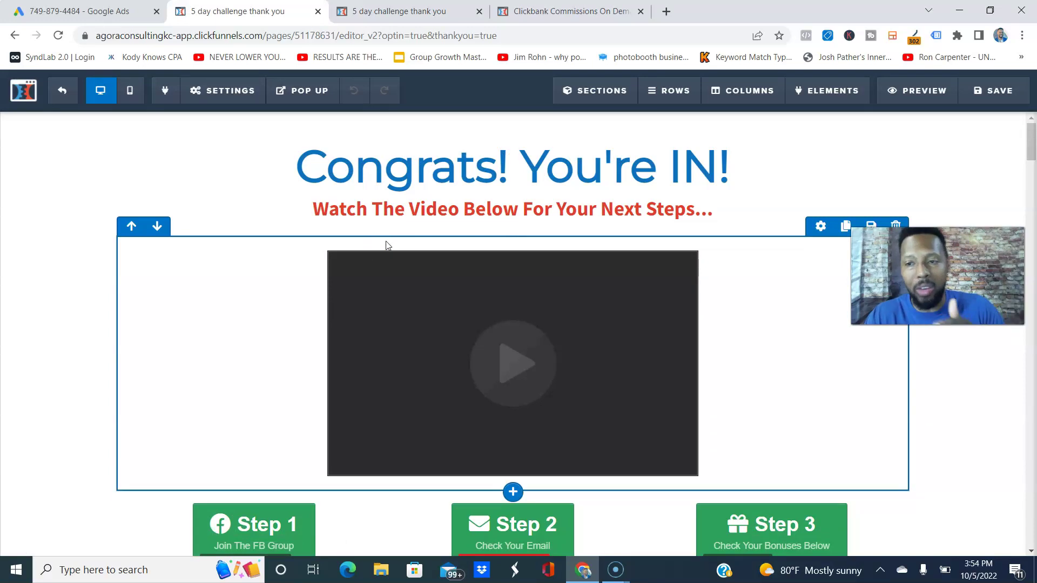
- Paste the conversion event snippet after the Google tag at line 20 of the header tracking code
mouse_move(233, 102)
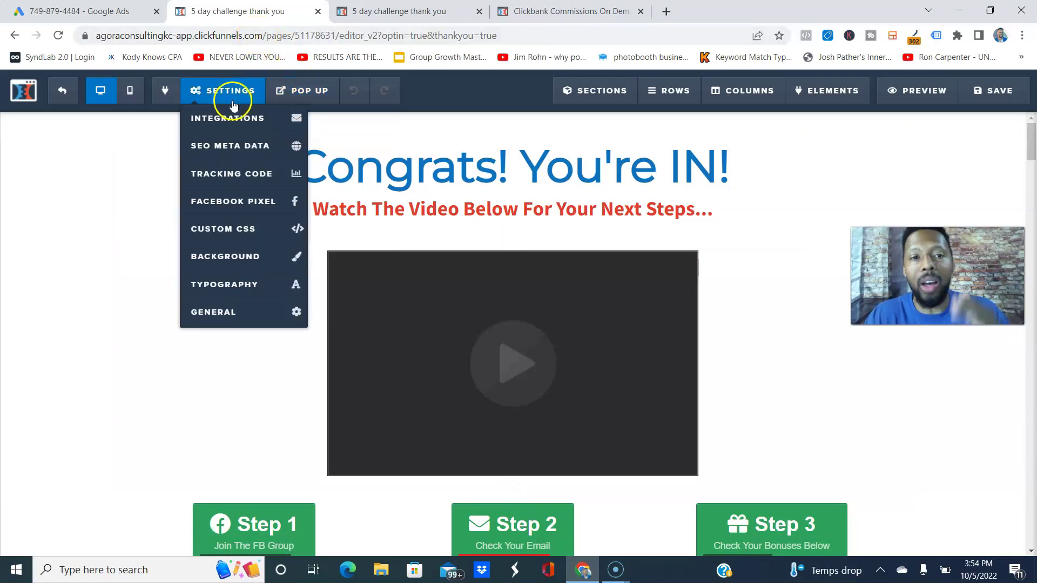
click(236, 171)
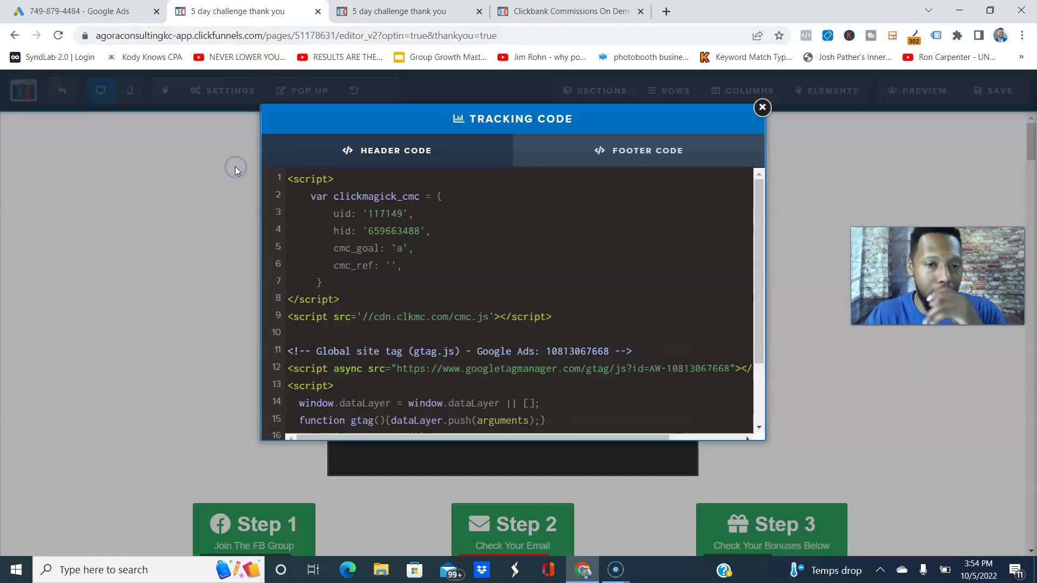
click(300, 175)
click(558, 284)
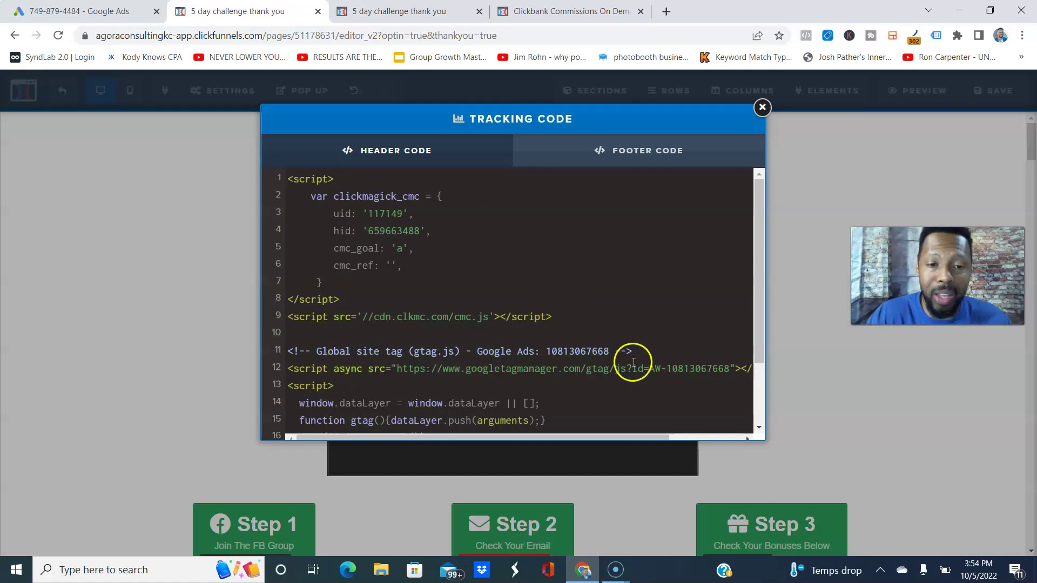
drag(756, 245, 766, 335)
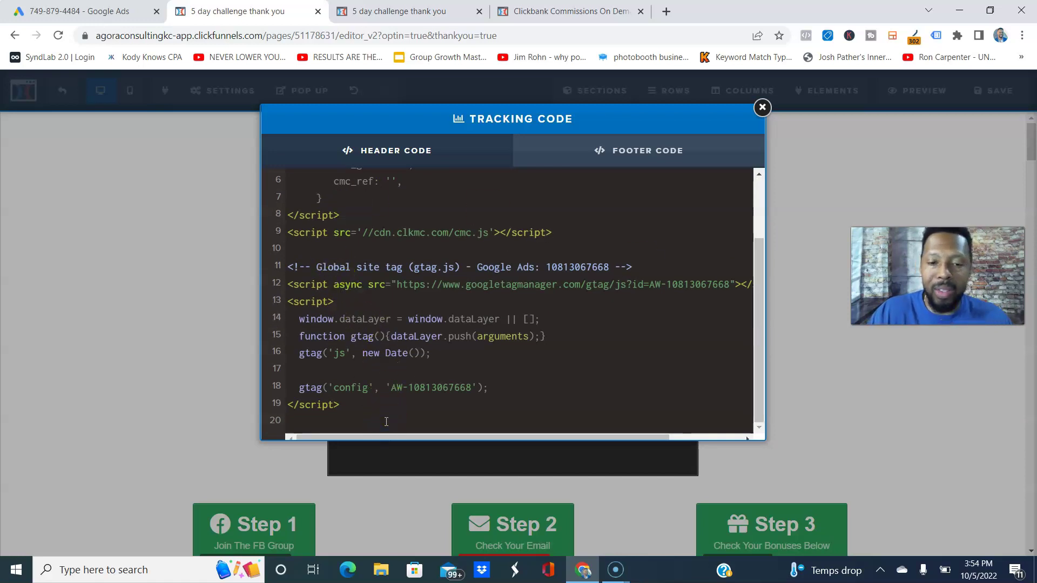
click(387, 422)
key(ctrl+v)
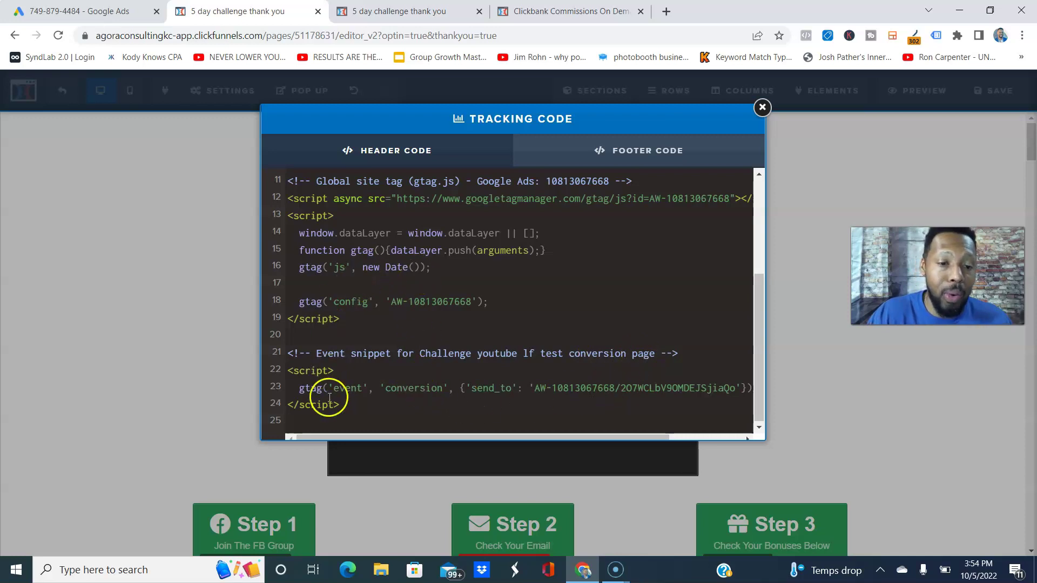
drag(339, 409, 287, 358)
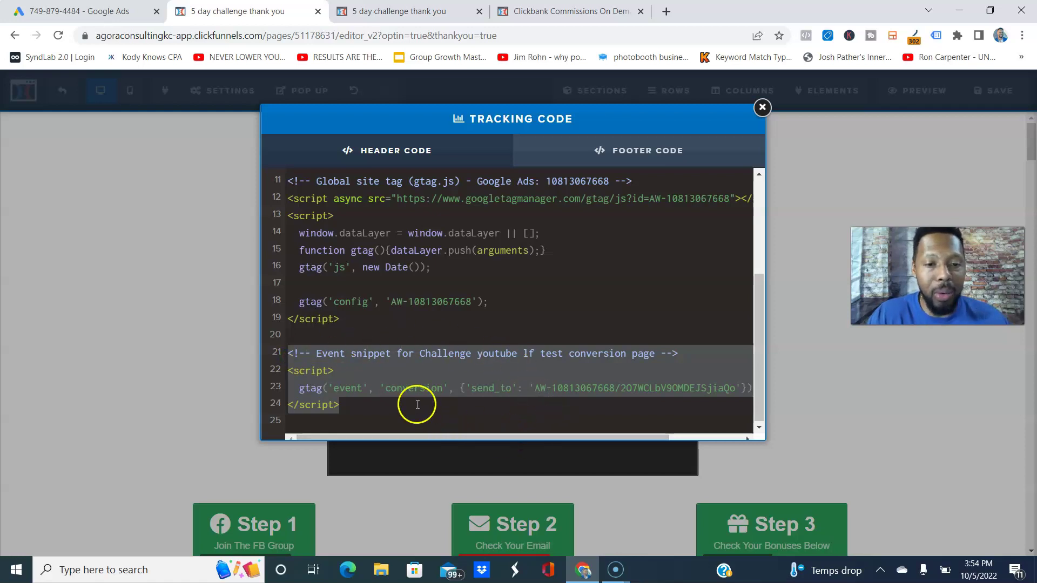
click(390, 392)
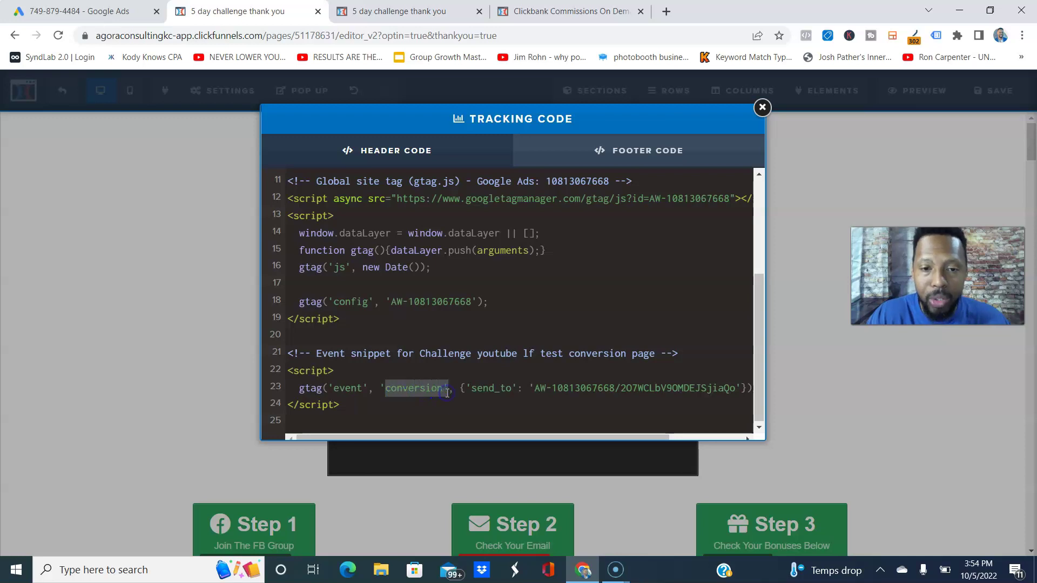
drag(475, 437, 610, 436)
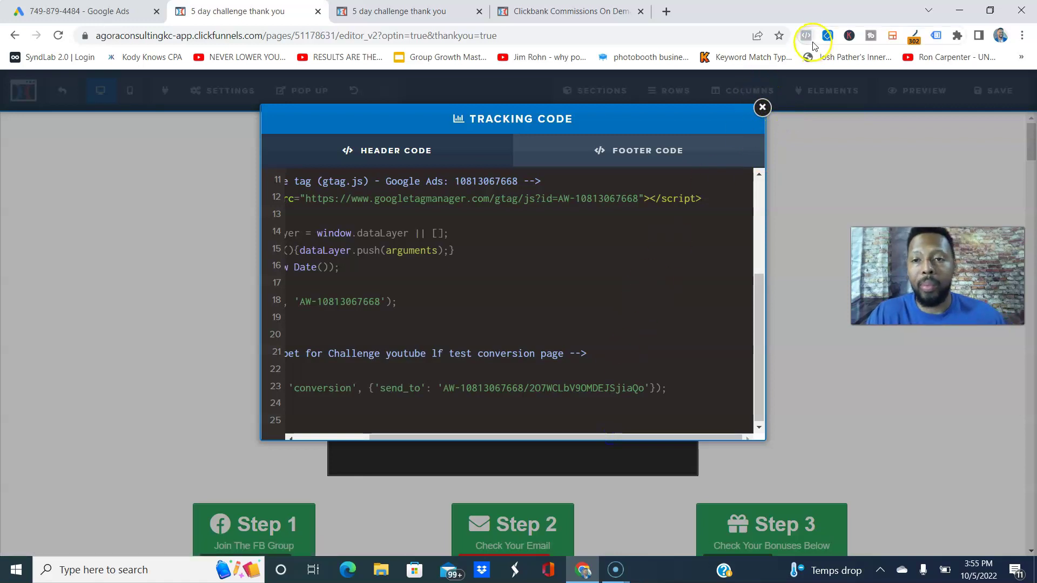
click(762, 107)
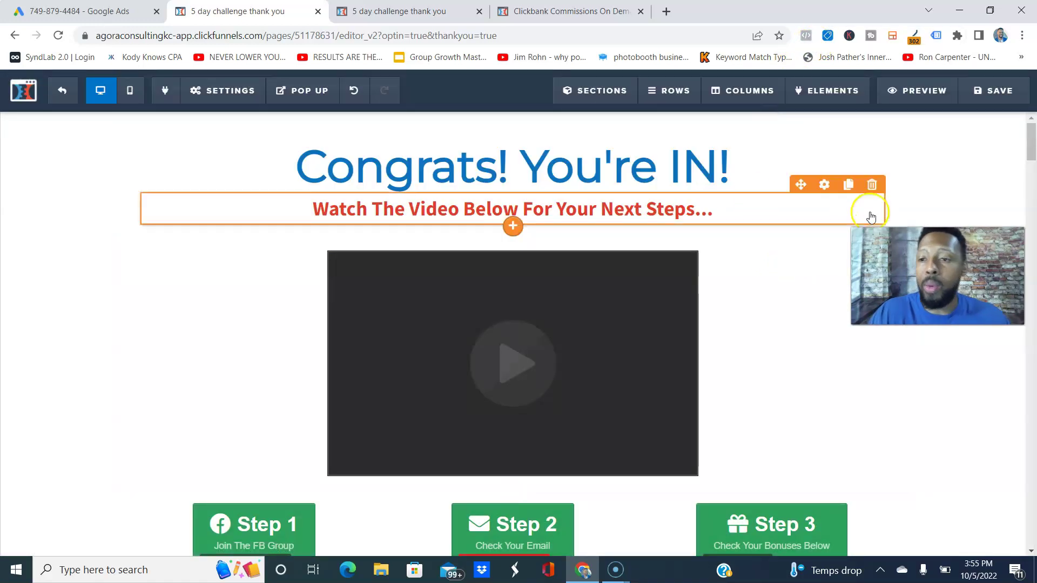
- Close the event snippet dialog and finish creating the Challenge youtube lf test conversion action
click(408, 8)
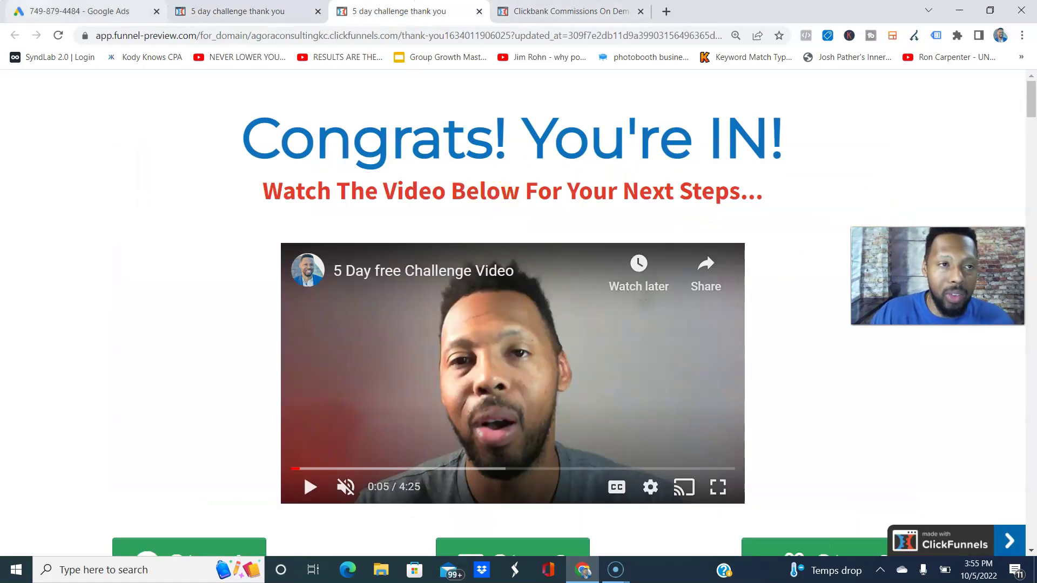
click(86, 10)
click(797, 423)
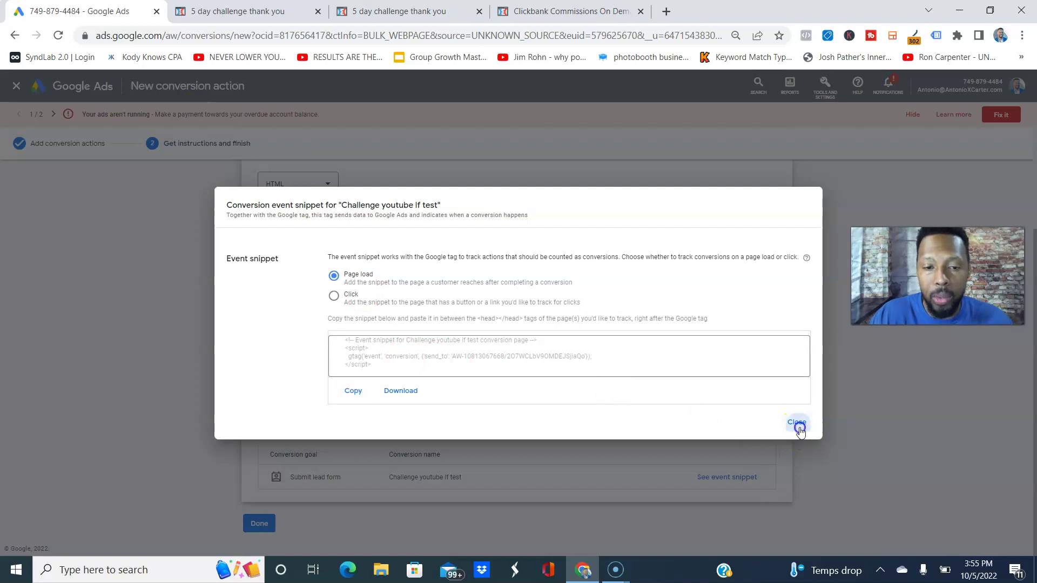
click(262, 524)
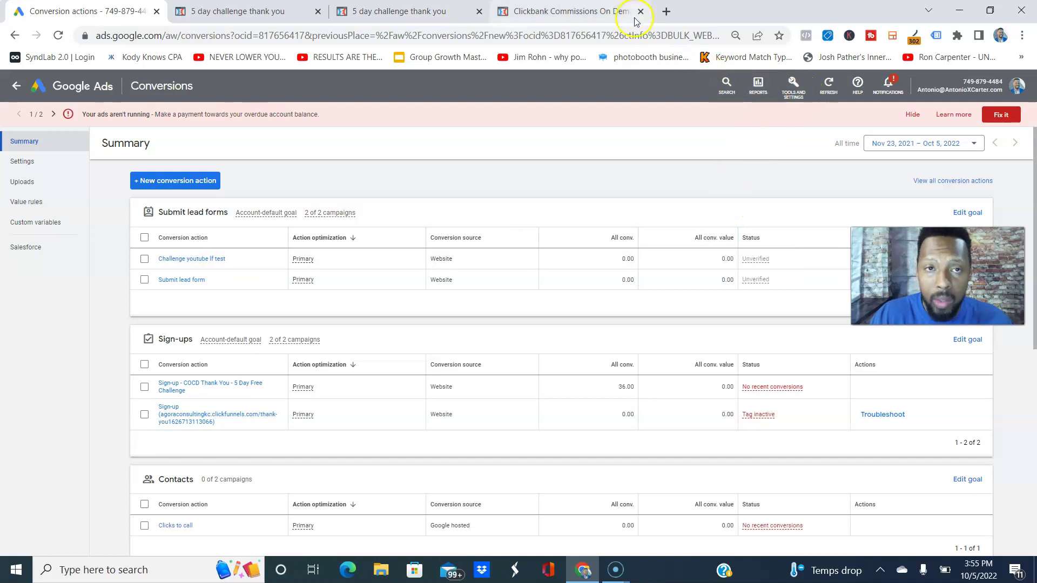
- Reload both the thank-you page editor tab and the Congrats! You're IN! preview tab
click(372, 11)
click(297, 11)
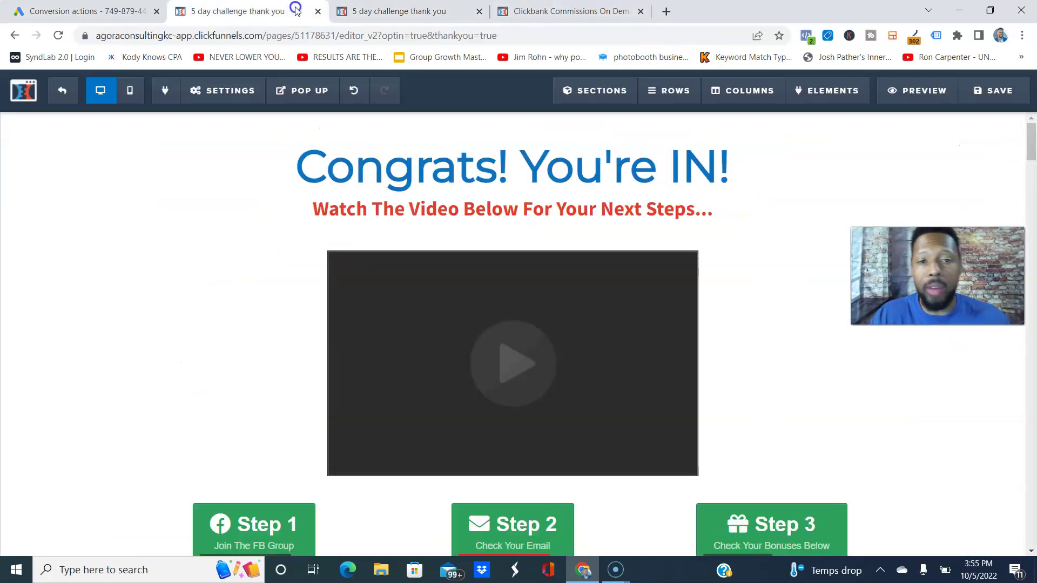
click(312, 40)
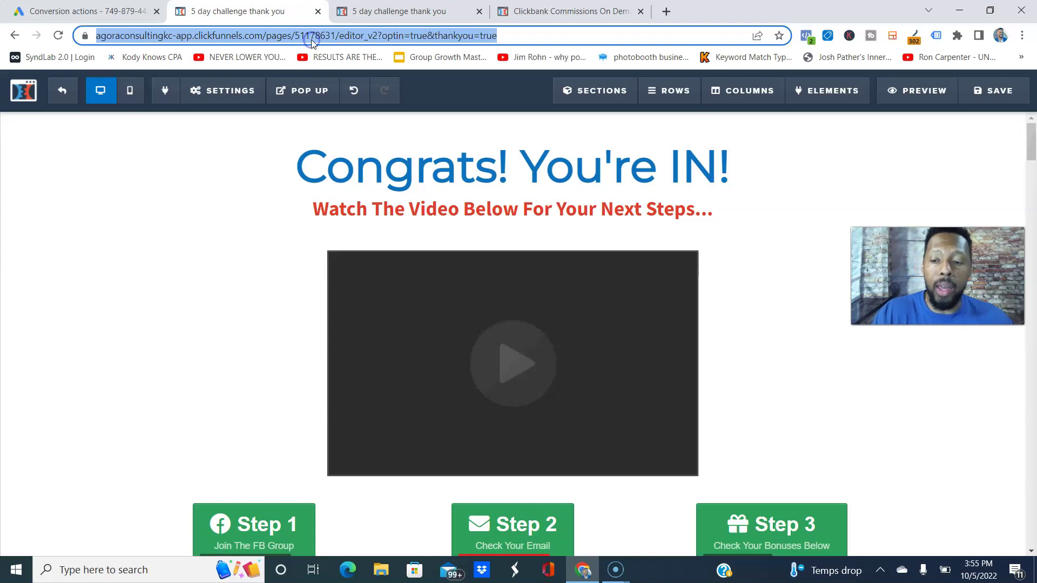
key(Return)
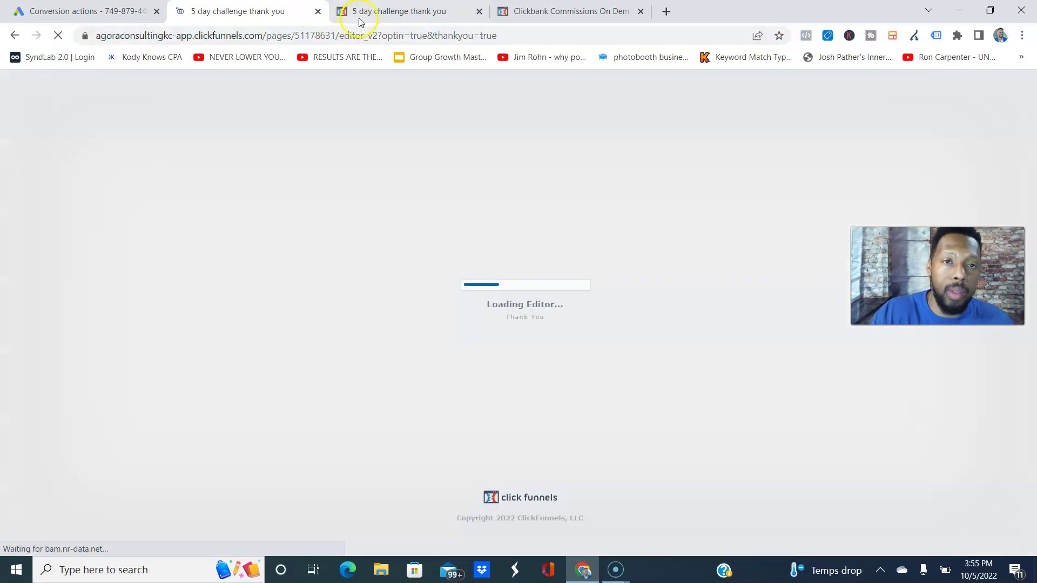
click(378, 13)
click(375, 36)
key(Return)
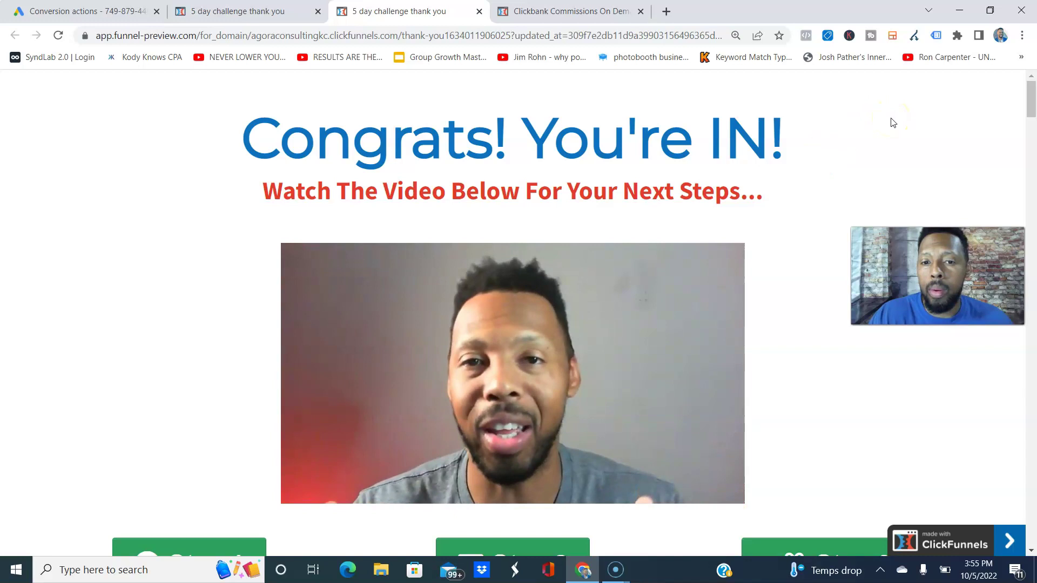
- Enable Tag Assistant, reload the thank-you page, and confirm three tags including Google Ads Conversion Tracking
click(828, 37)
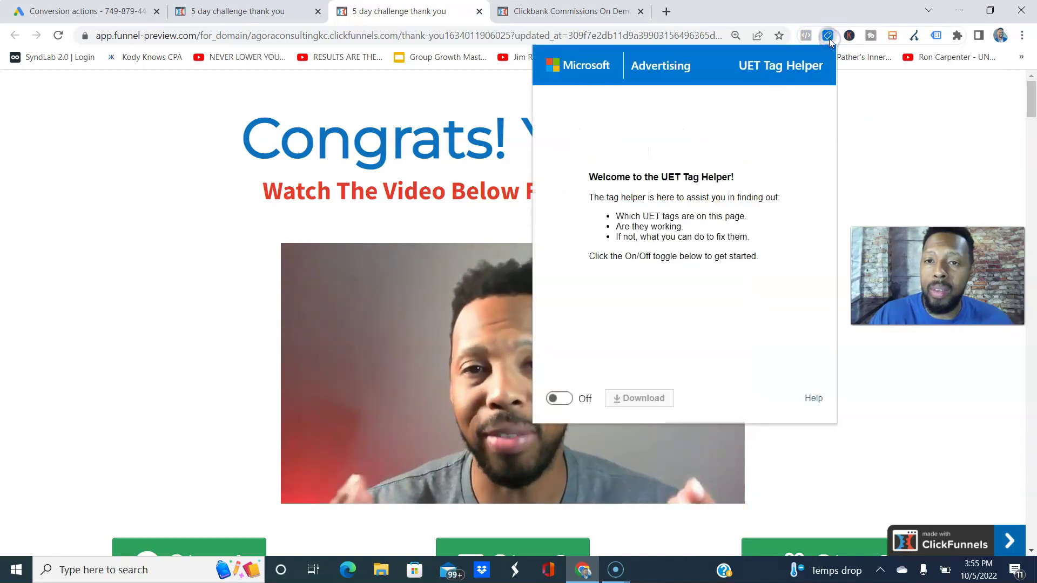
click(827, 37)
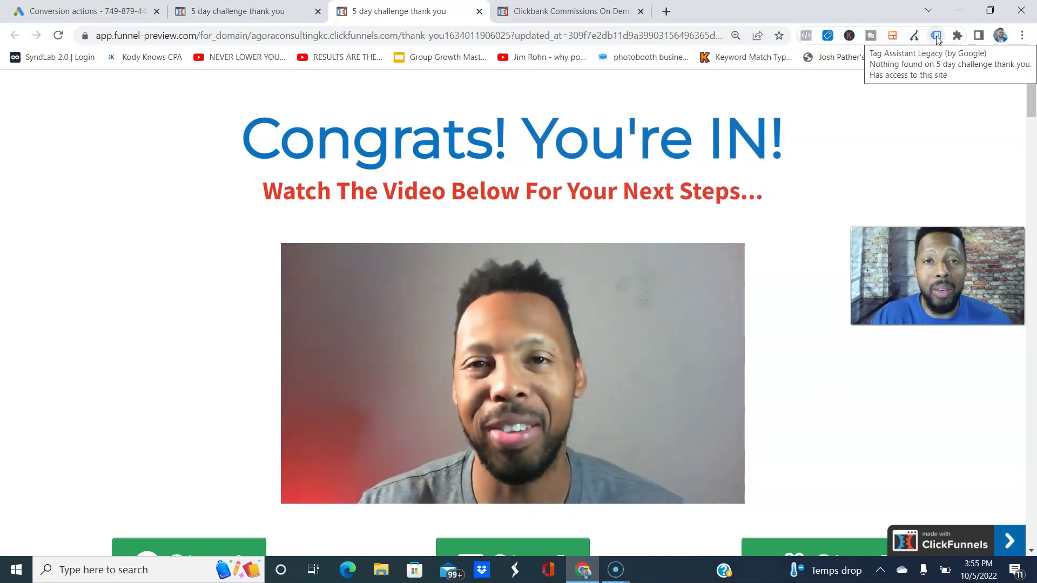
click(936, 36)
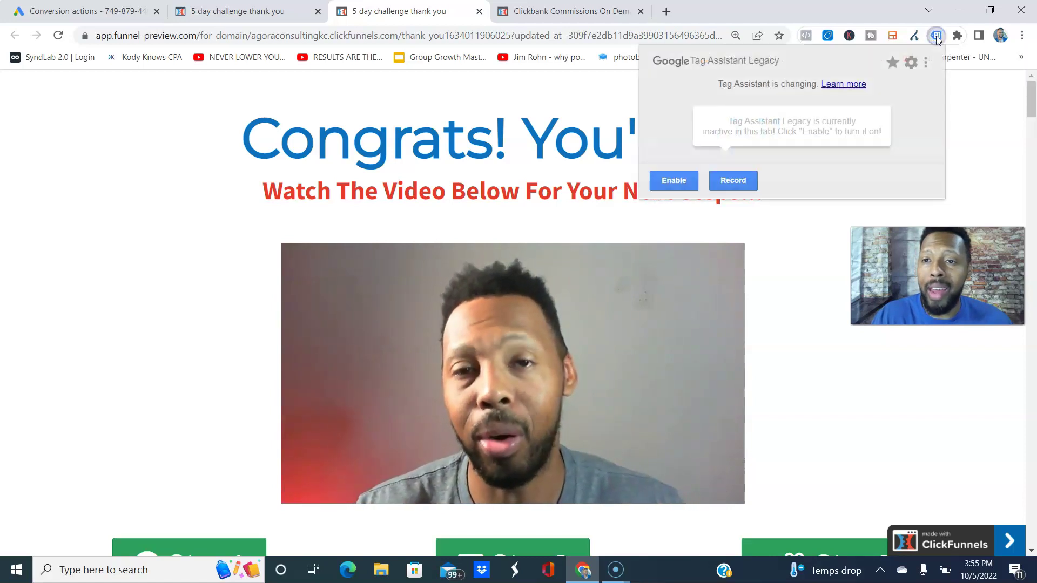
click(676, 181)
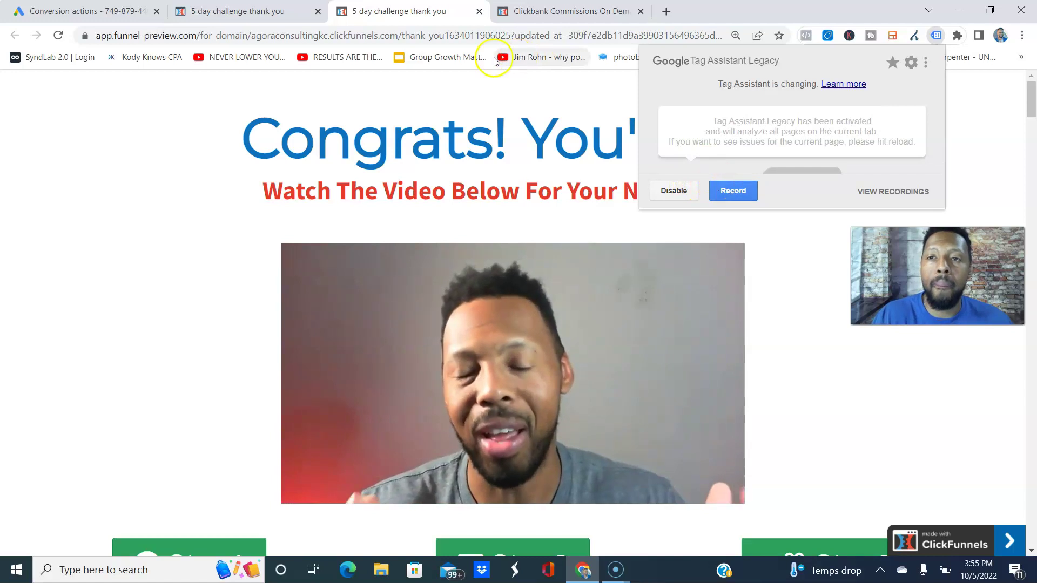
click(421, 37)
key(Return)
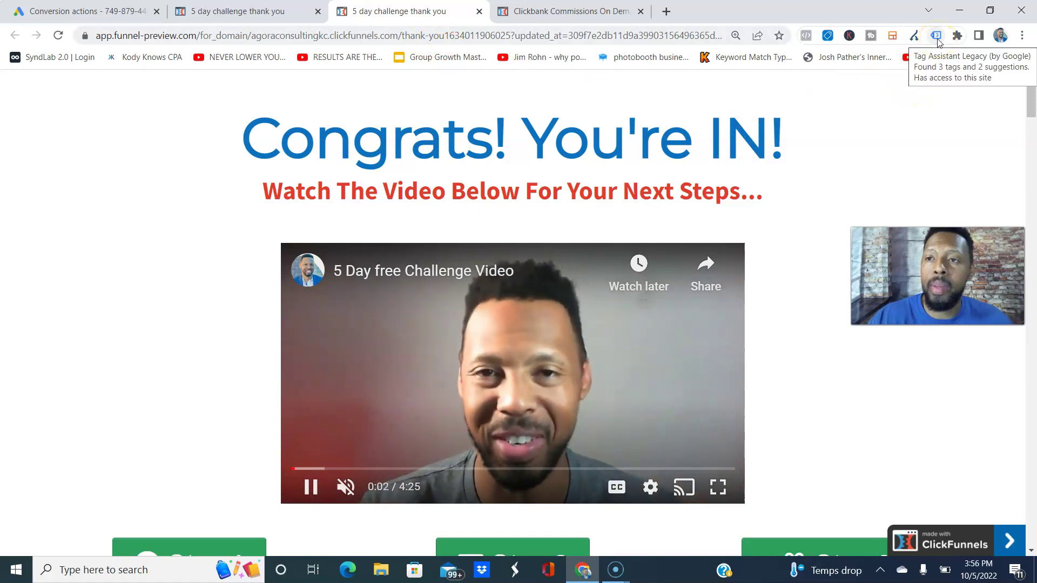
click(937, 37)
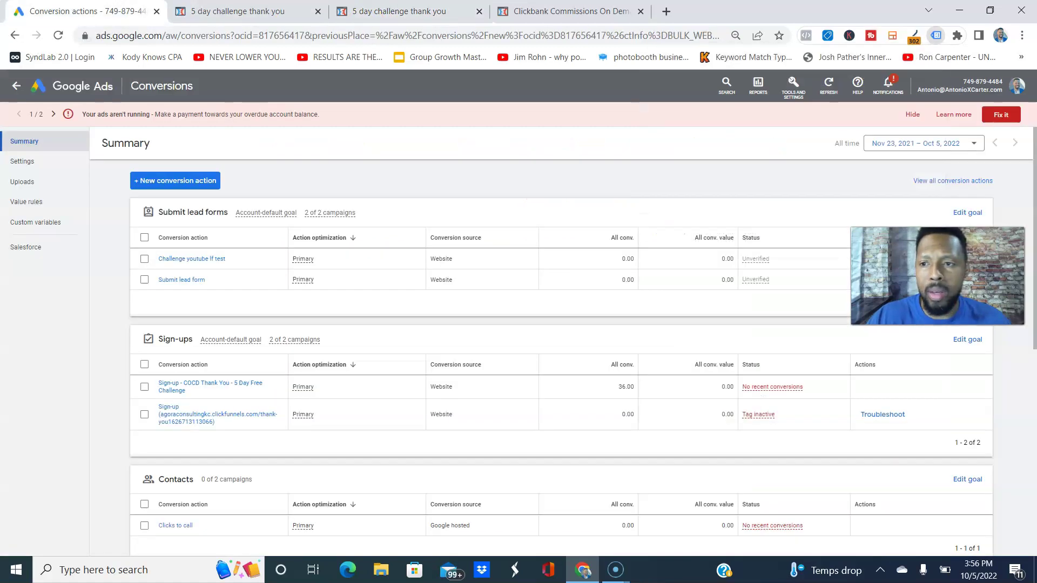
click(84, 11)
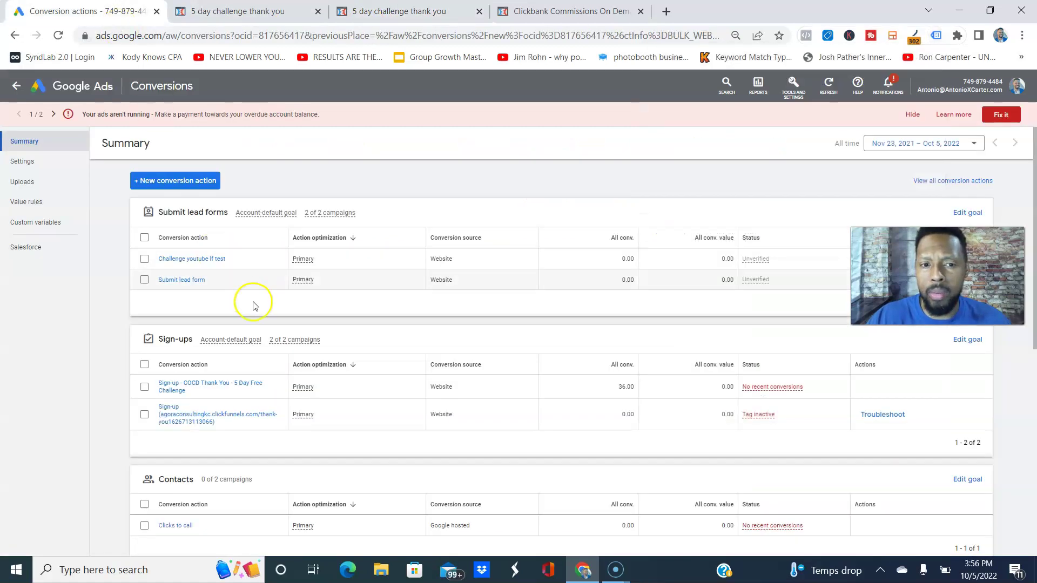
- Show the self-install Google tag code for the Challenge youtube lf test conversion
click(206, 260)
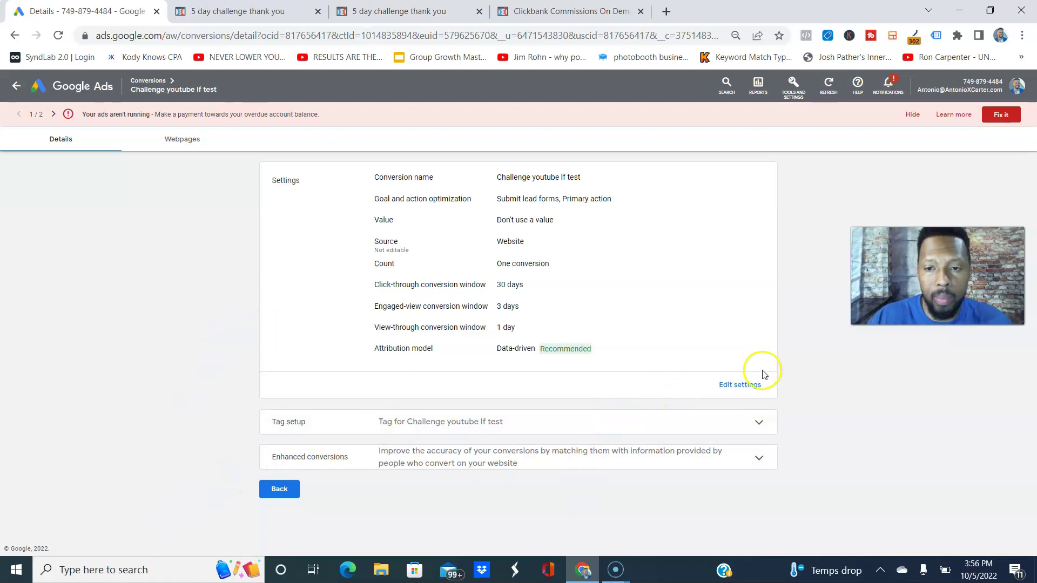
click(746, 424)
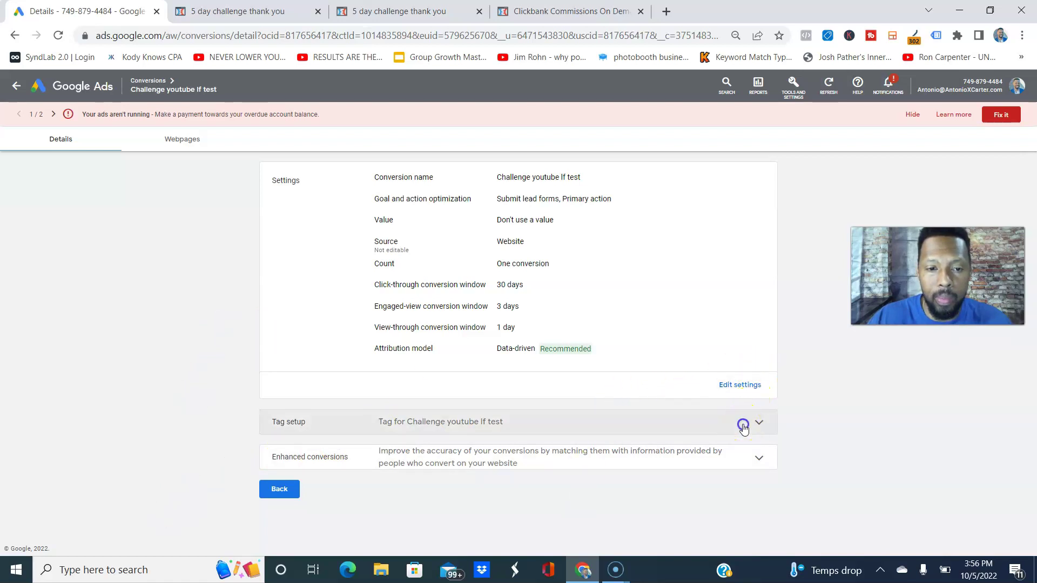
click(433, 463)
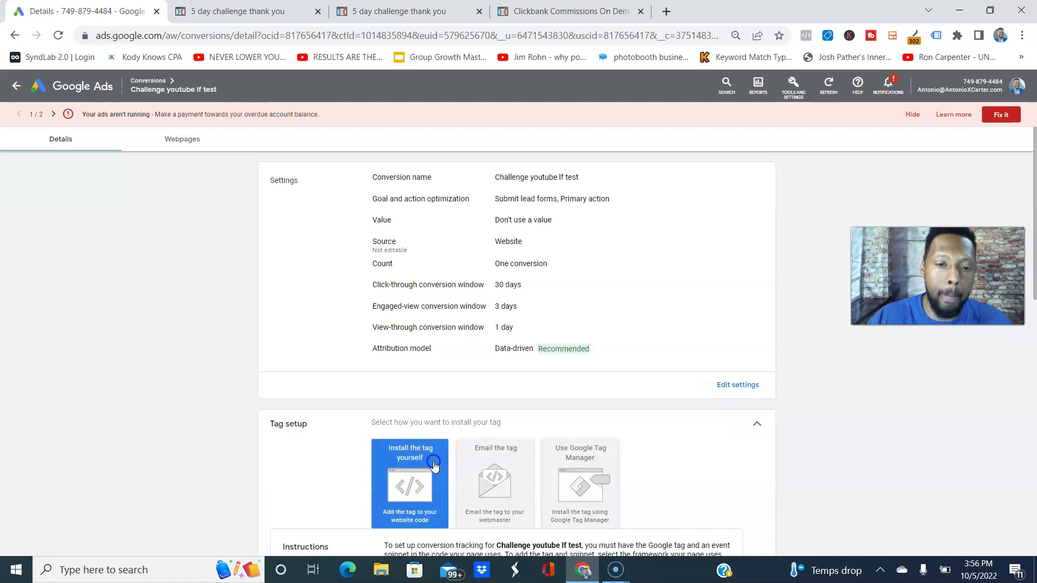
scroll(434, 462, down, 7)
scroll(434, 462, down, 1)
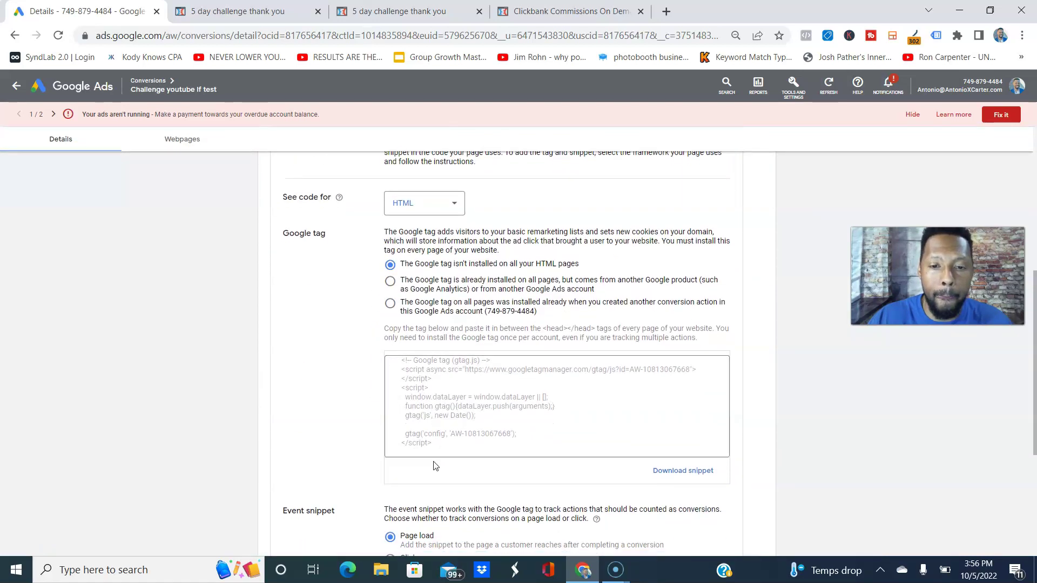
click(487, 426)
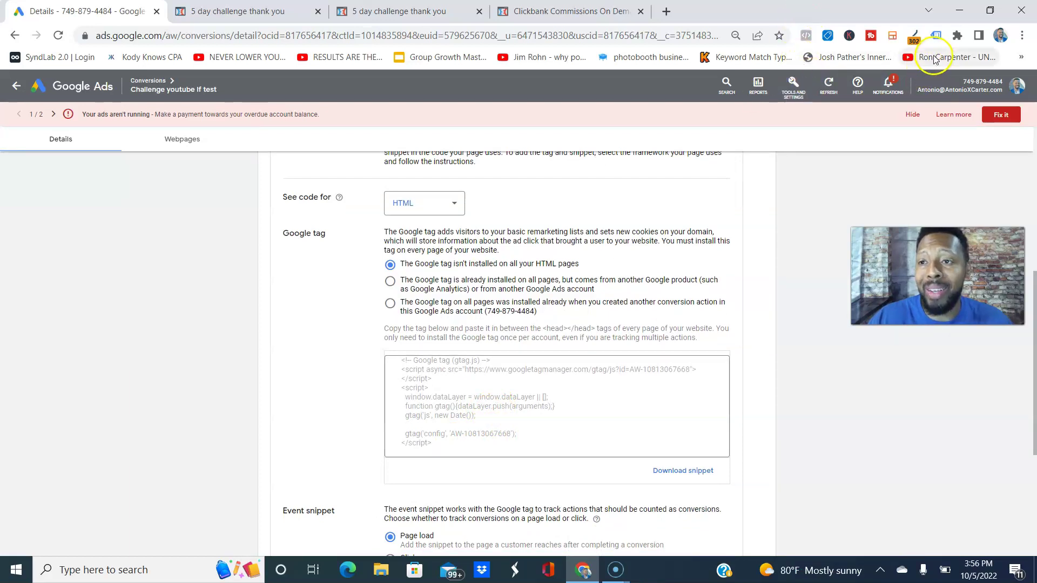
- Check the three tags Tag Assistant Legacy detects on the thank-you page, then return to Google Ads
click(393, 11)
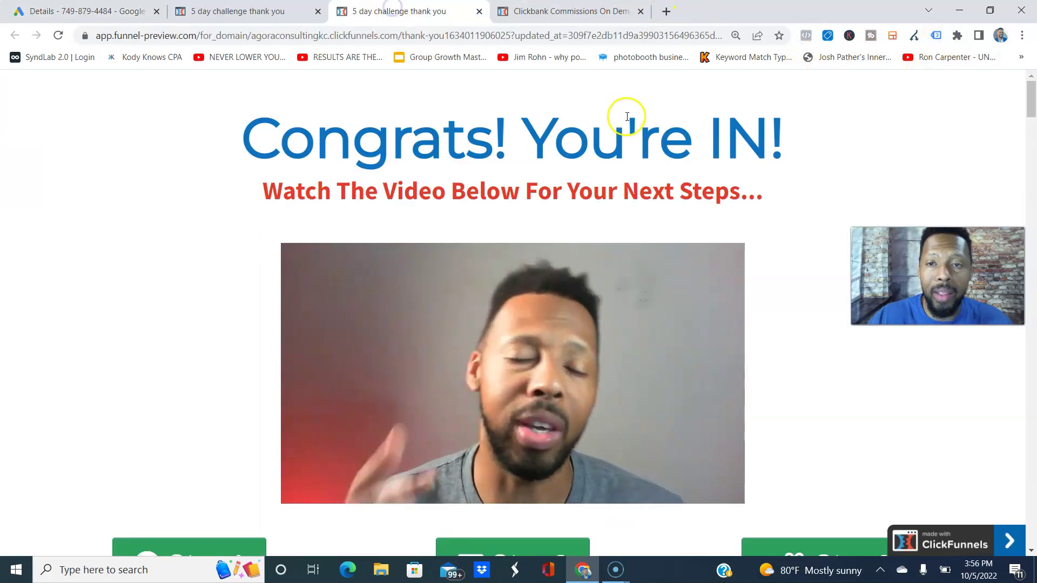
click(934, 36)
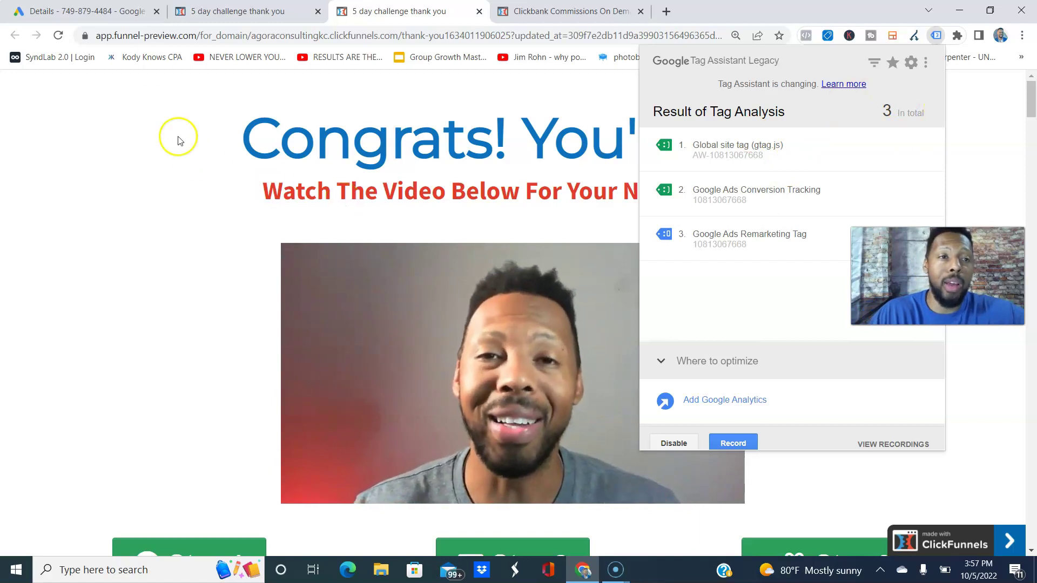
click(97, 9)
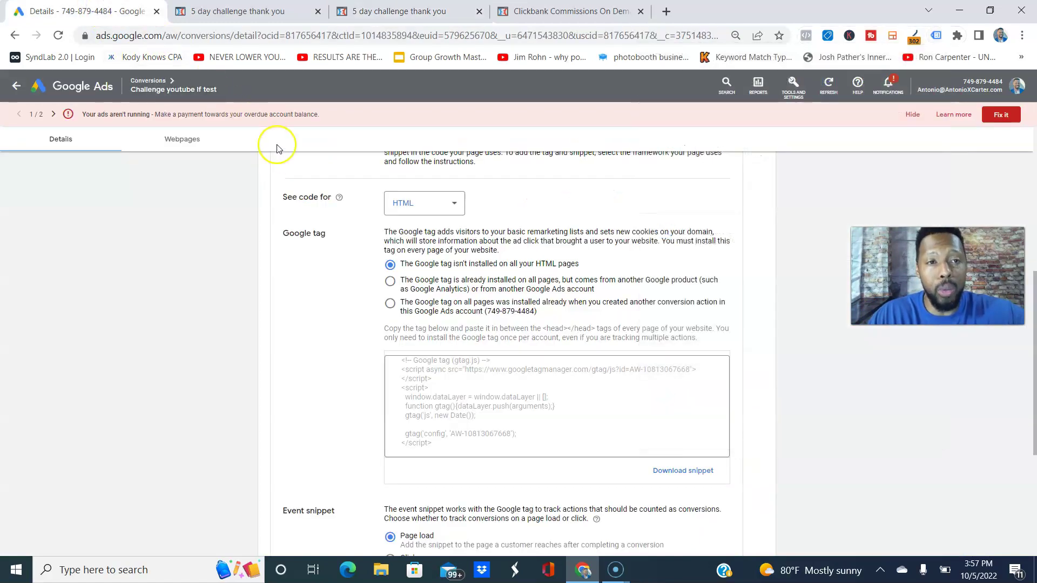
- Switch the Campaigns table to the Conversions column set
click(17, 89)
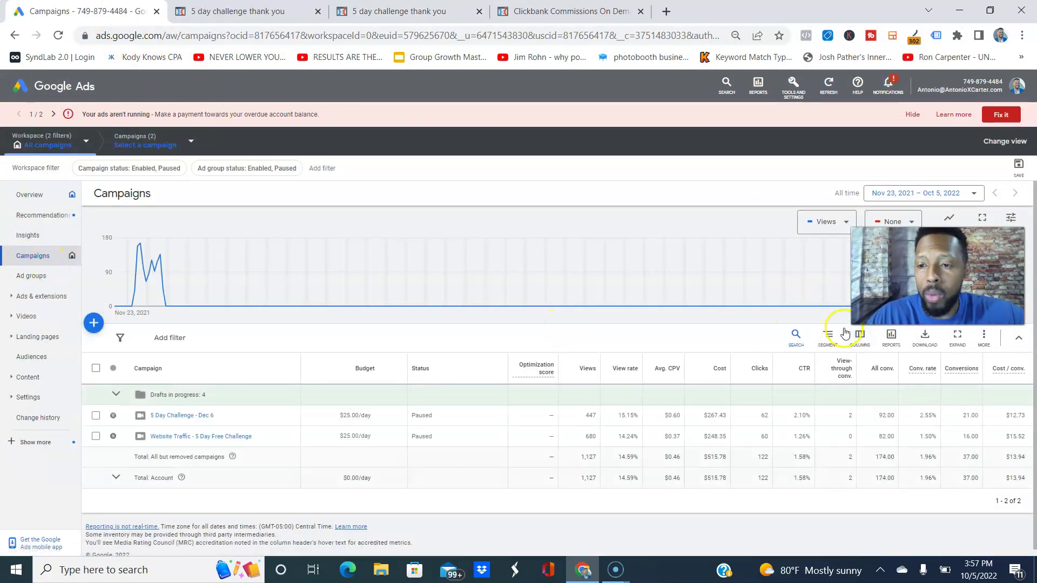
click(854, 343)
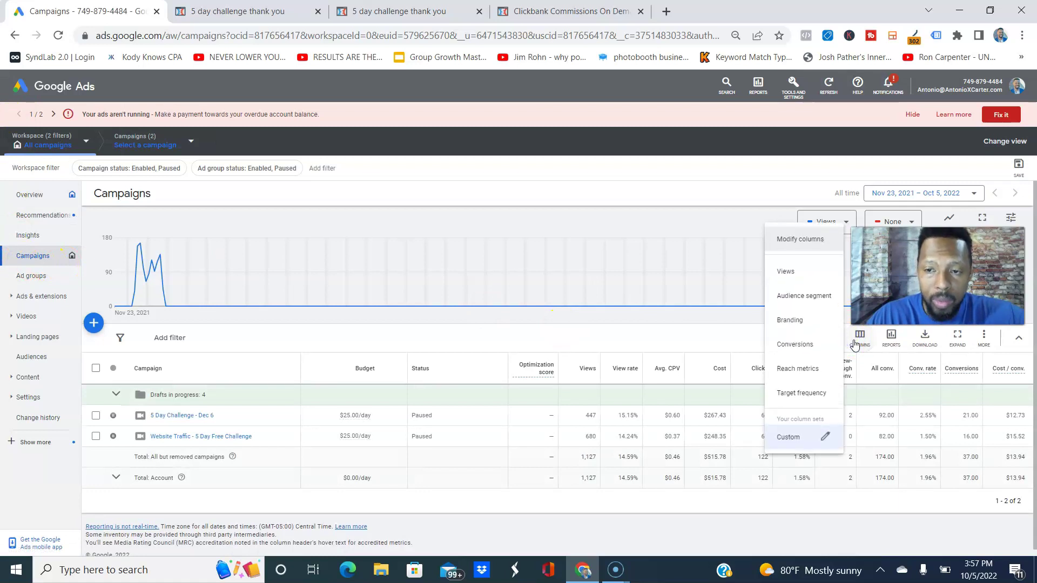
click(806, 345)
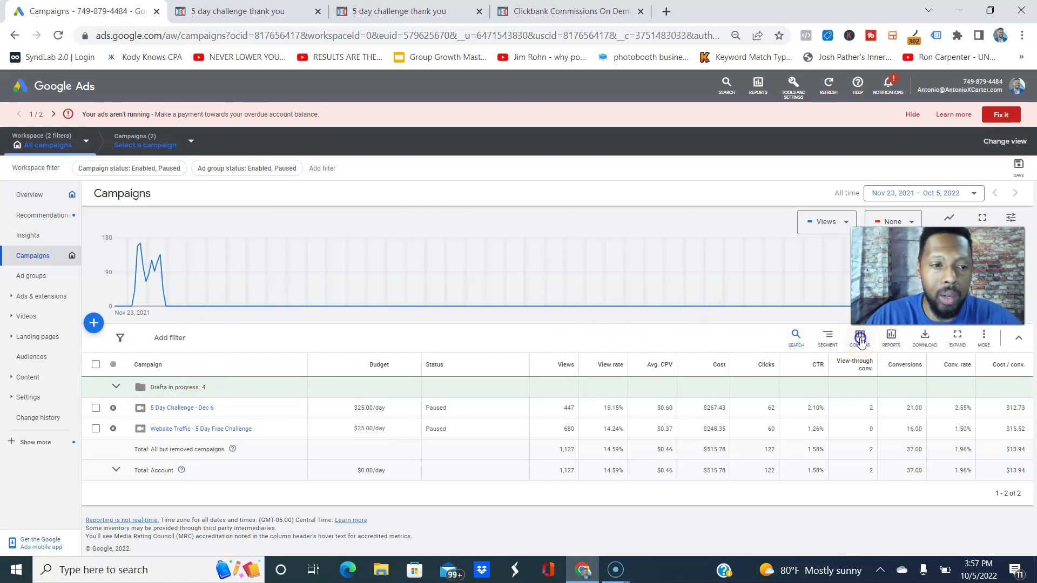
- Review the Conversions columns in Modify columns, tick All conv., then discard the changes
click(860, 338)
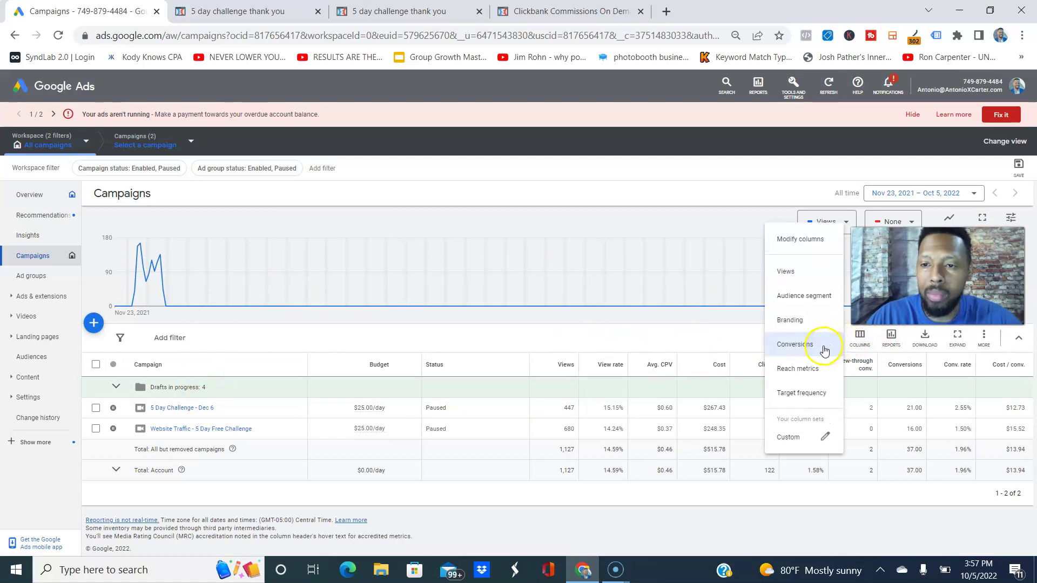
click(799, 239)
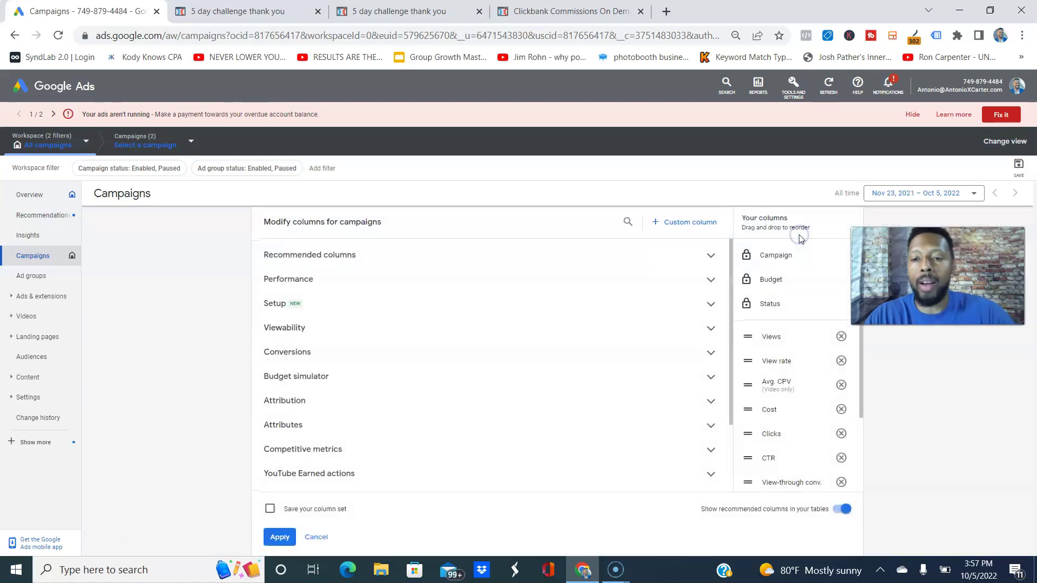
click(430, 355)
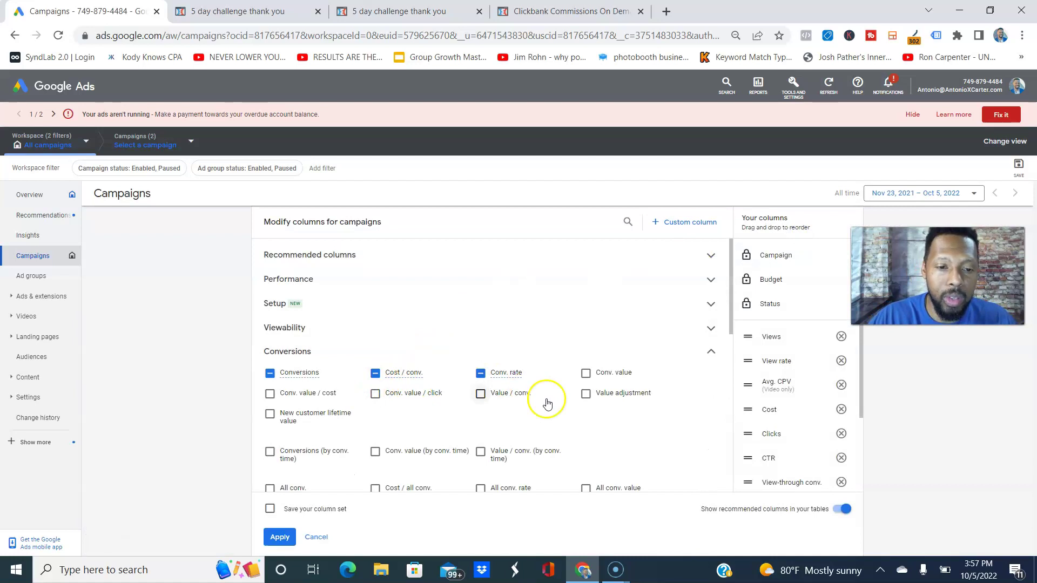
click(272, 489)
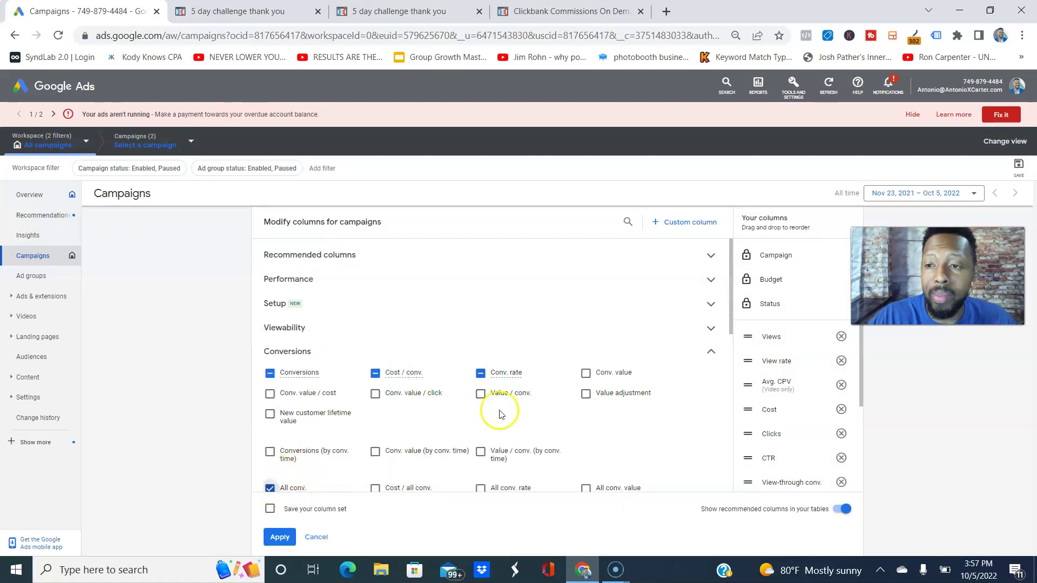
click(313, 537)
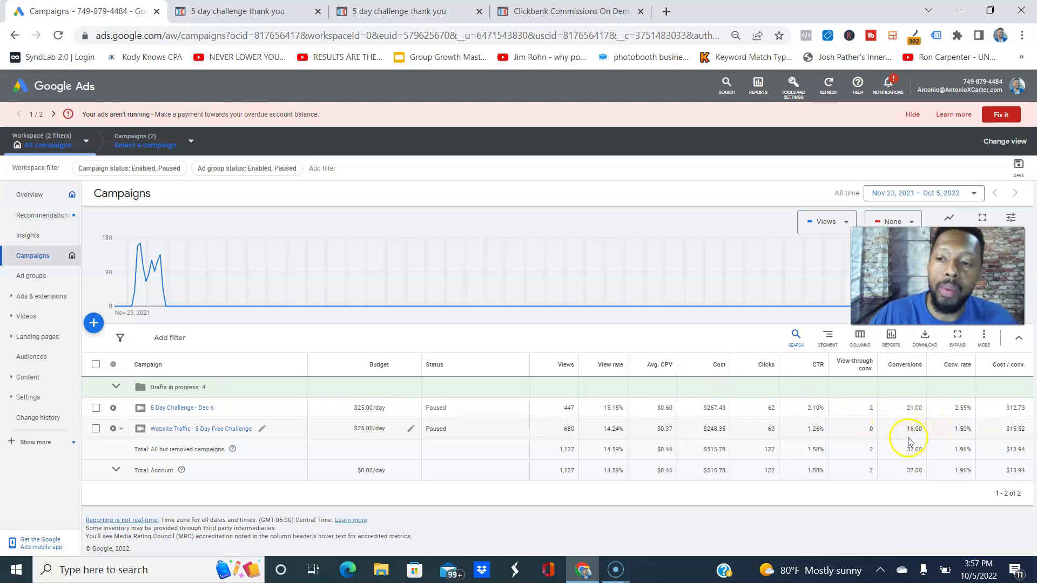
mouse_move(613, 11)
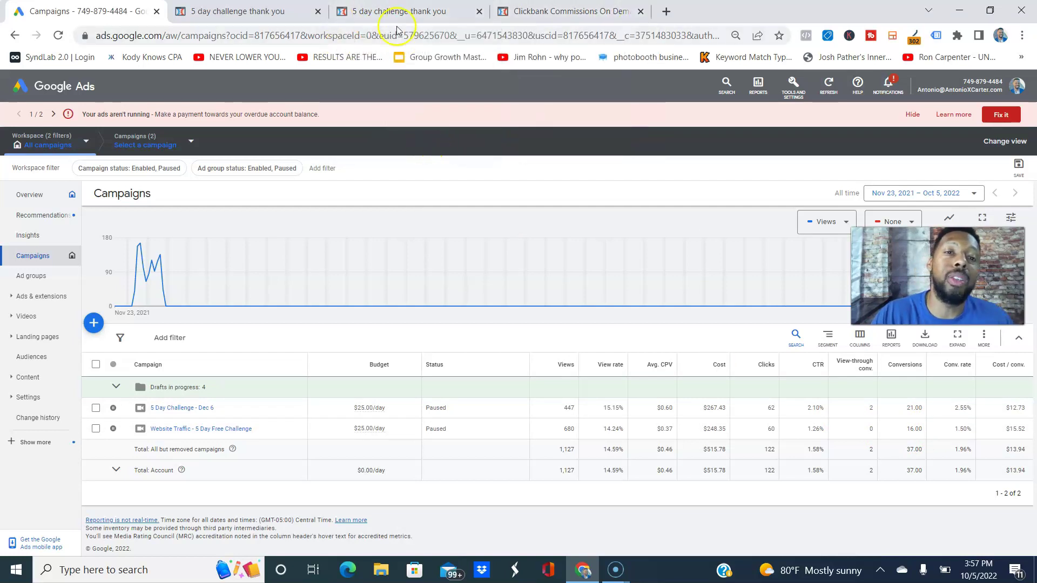
- Pause the challenge video at 2:04 on the '5 day challenge thank you' page preview
click(292, 12)
click(397, 11)
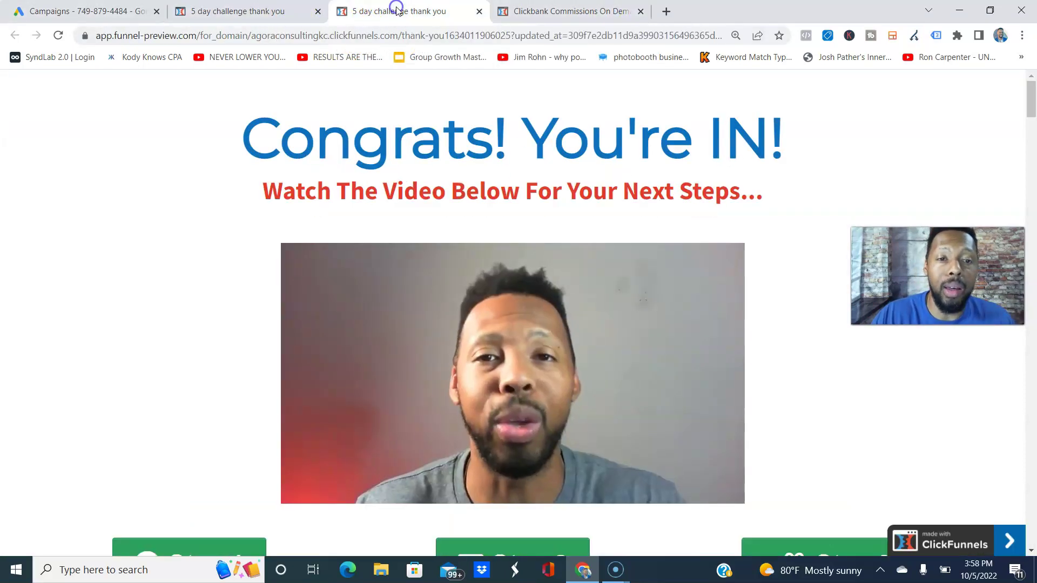
click(514, 326)
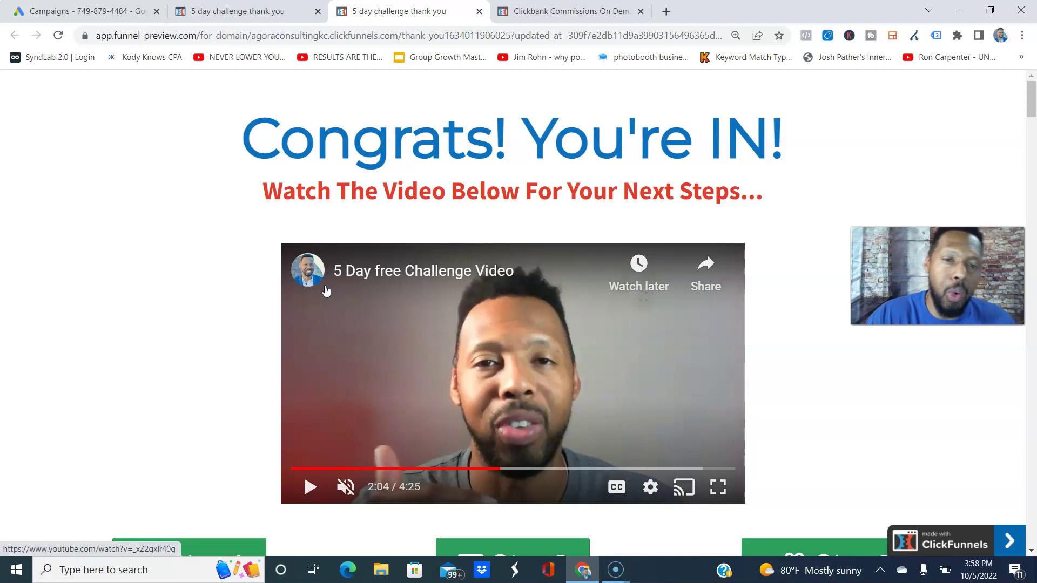
click(279, 96)
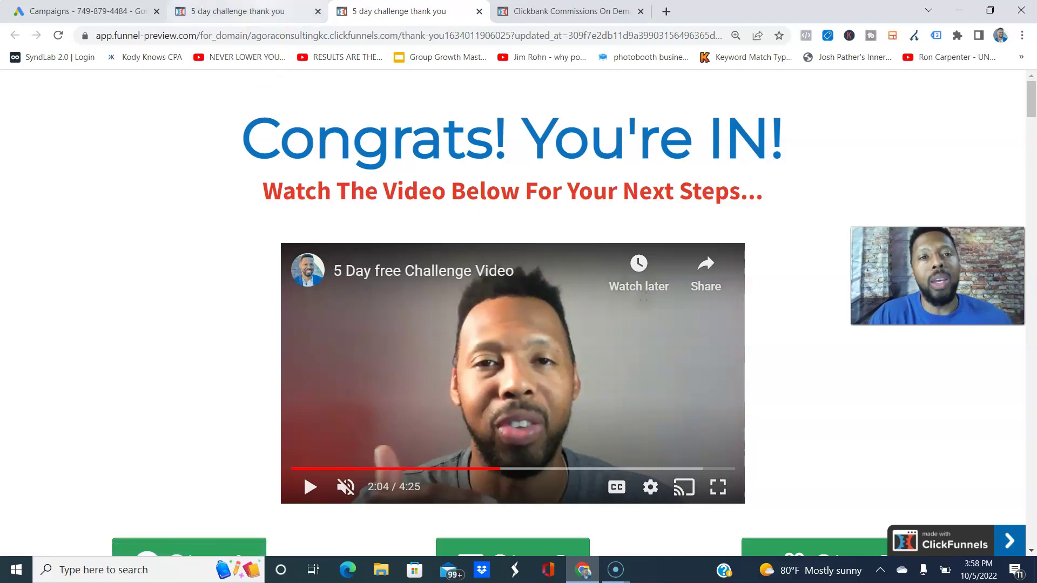